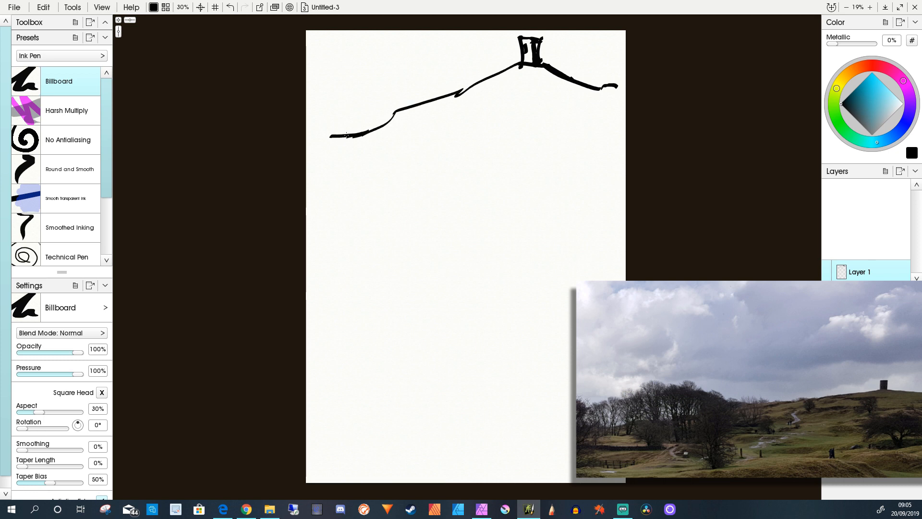
Ink the winding path from the tower down the hillside and a small tree left of its upper bend.
{"action": "left_click_drag", "start_coordinate": [521, 71], "coordinate": [342, 222]}
{"action": "mouse_move", "coordinate": [448, 129]}
{"action": "left_mouse_down"}
{"action": "mouse_move", "coordinate": [456, 136]}
{"action": "mouse_move", "coordinate": [364, 258]}
{"action": "left_mouse_up"}
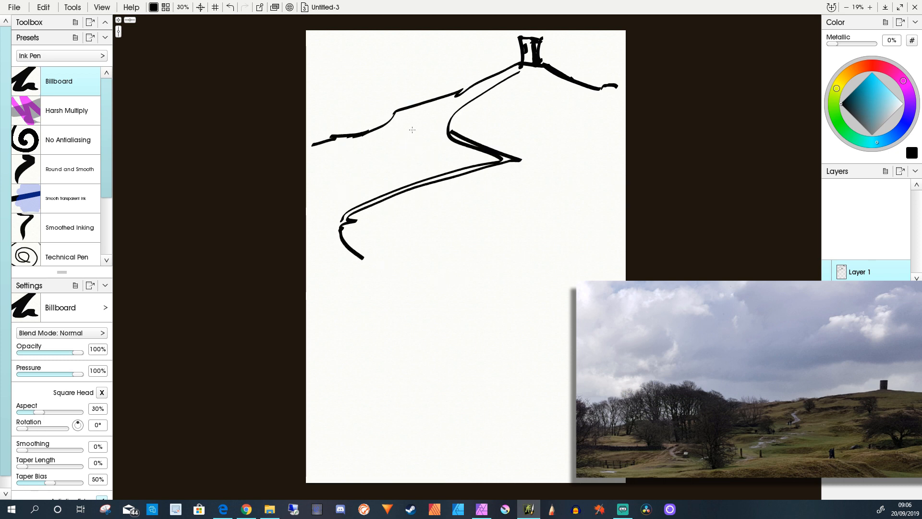
{"action": "left_click_drag", "start_coordinate": [418, 131], "coordinate": [433, 154]}
{"action": "mouse_move", "coordinate": [407, 136]}
{"action": "left_mouse_down"}
{"action": "mouse_move", "coordinate": [402, 172]}
{"action": "mouse_move", "coordinate": [409, 154]}
{"action": "mouse_move", "coordinate": [415, 164]}
{"action": "mouse_move", "coordinate": [423, 156]}
{"action": "mouse_move", "coordinate": [408, 172]}
{"action": "left_mouse_up"}
{"action": "left_click_drag", "start_coordinate": [390, 144], "coordinate": [403, 174]}
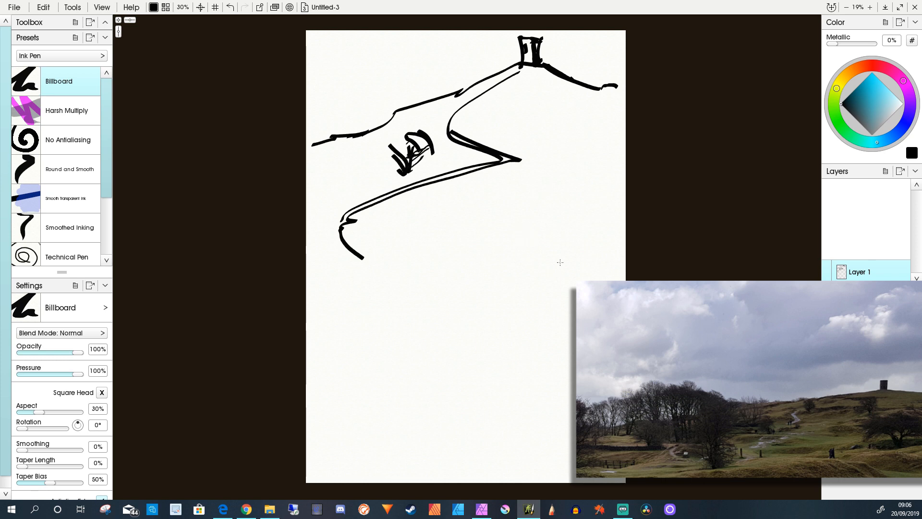
Outline the foliage of the large foreground tree with loose curved ink strokes in the lower half of the page.
{"action": "mouse_move", "coordinate": [624, 223]}
{"action": "left_mouse_down"}
{"action": "mouse_move", "coordinate": [564, 212]}
{"action": "mouse_move", "coordinate": [523, 271]}
{"action": "left_mouse_up"}
{"action": "left_click_drag", "start_coordinate": [499, 284], "coordinate": [510, 304]}
{"action": "mouse_move", "coordinate": [486, 288]}
{"action": "left_mouse_down"}
{"action": "mouse_move", "coordinate": [423, 262]}
{"action": "mouse_move", "coordinate": [399, 268]}
{"action": "left_mouse_up"}
{"action": "mouse_move", "coordinate": [388, 295]}
{"action": "left_mouse_down"}
{"action": "mouse_move", "coordinate": [402, 319]}
{"action": "mouse_move", "coordinate": [381, 327]}
{"action": "left_mouse_up"}
{"action": "left_click_drag", "start_coordinate": [334, 353], "coordinate": [398, 349]}
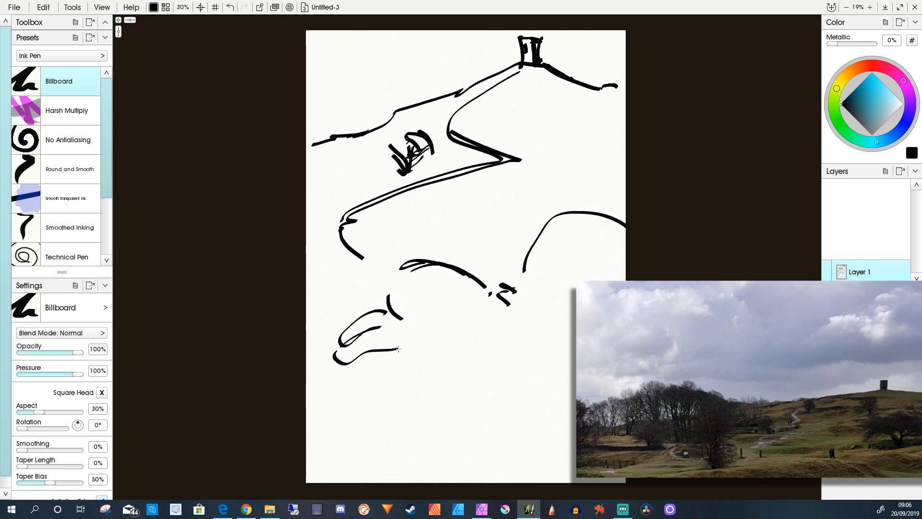
Ink the foreground tree's thick trunk and the branches fanning out to its left.
{"action": "mouse_move", "coordinate": [508, 348]}
{"action": "left_mouse_down"}
{"action": "mouse_move", "coordinate": [516, 389]}
{"action": "mouse_move", "coordinate": [447, 347]}
{"action": "mouse_move", "coordinate": [372, 331]}
{"action": "mouse_move", "coordinate": [414, 336]}
{"action": "left_mouse_up"}
{"action": "left_click_drag", "start_coordinate": [419, 298], "coordinate": [499, 353]}
{"action": "left_click_drag", "start_coordinate": [411, 292], "coordinate": [512, 360]}
{"action": "left_click_drag", "start_coordinate": [457, 296], "coordinate": [483, 338]}
{"action": "mouse_move", "coordinate": [426, 276]}
{"action": "left_mouse_down"}
{"action": "mouse_move", "coordinate": [477, 336]}
{"action": "mouse_move", "coordinate": [509, 353]}
{"action": "left_mouse_up"}
{"action": "left_click_drag", "start_coordinate": [517, 353], "coordinate": [524, 384]}
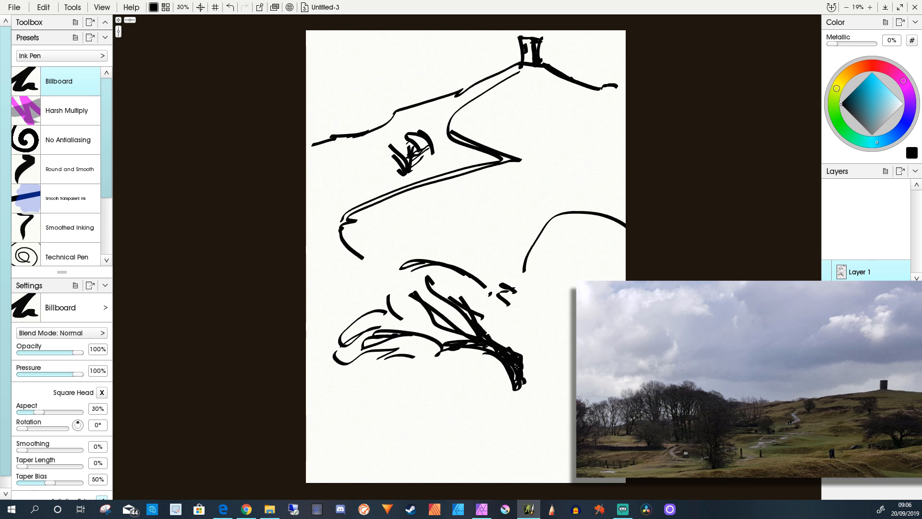
Ink the branches on the right side of the foreground tree, spreading up from the trunk.
{"action": "left_click_drag", "start_coordinate": [538, 254], "coordinate": [532, 346]}
{"action": "left_click_drag", "start_coordinate": [561, 272], "coordinate": [524, 358]}
{"action": "left_click_drag", "start_coordinate": [550, 293], "coordinate": [529, 355]}
{"action": "mouse_move", "coordinate": [572, 296]}
{"action": "left_mouse_down"}
{"action": "mouse_move", "coordinate": [533, 353]}
{"action": "mouse_move", "coordinate": [576, 330]}
{"action": "left_mouse_up"}
{"action": "left_click_drag", "start_coordinate": [550, 340], "coordinate": [576, 341]}
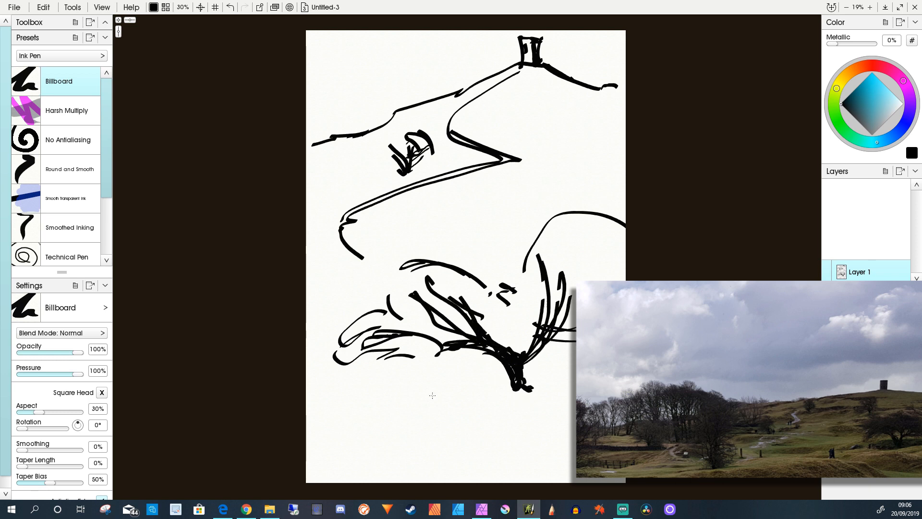
Ink the ground contours beneath the foreground tree and fill in the middle of its canopy outline.
{"action": "left_click_drag", "start_coordinate": [404, 383], "coordinate": [575, 437]}
{"action": "left_click_drag", "start_coordinate": [576, 380], "coordinate": [465, 396]}
{"action": "left_click_drag", "start_coordinate": [332, 368], "coordinate": [411, 384]}
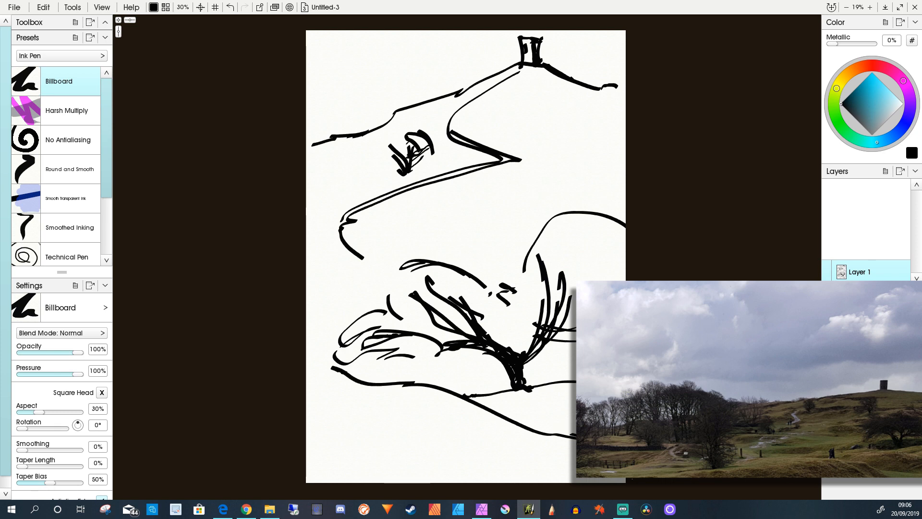
{"action": "left_click_drag", "start_coordinate": [544, 241], "coordinate": [463, 280]}
{"action": "left_click_drag", "start_coordinate": [510, 272], "coordinate": [450, 289]}
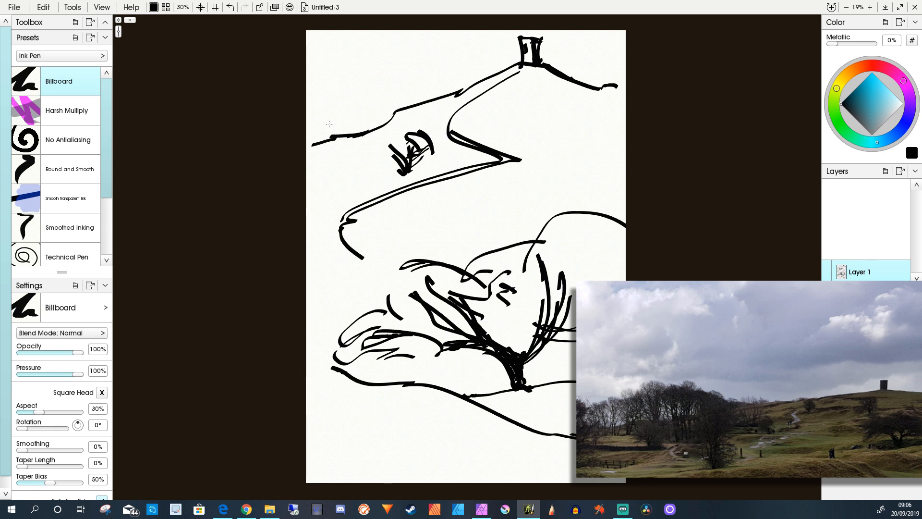
Sketch a clump of distant trees at the ridge's left end and thicken the path's lower bend.
{"action": "left_click_drag", "start_coordinate": [323, 107], "coordinate": [321, 139]}
{"action": "mouse_move", "coordinate": [348, 127]}
{"action": "left_mouse_down"}
{"action": "mouse_move", "coordinate": [379, 130]}
{"action": "mouse_move", "coordinate": [305, 147]}
{"action": "left_mouse_up"}
{"action": "left_click_drag", "start_coordinate": [368, 261], "coordinate": [425, 278]}
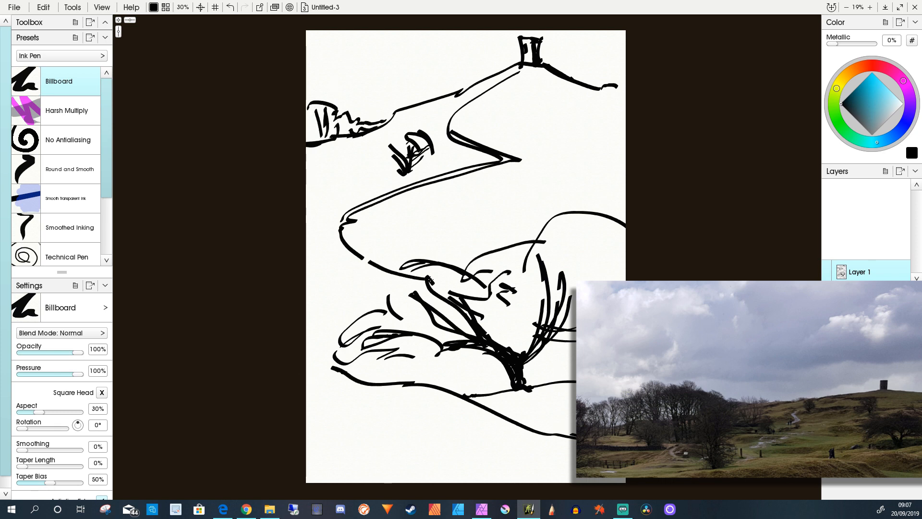
{"action": "left_click_drag", "start_coordinate": [339, 237], "coordinate": [404, 283]}
{"action": "left_click_drag", "start_coordinate": [365, 269], "coordinate": [396, 285]}
Add short contour strokes across the hillside on both sides of the path's sharp bend.
{"action": "left_click_drag", "start_coordinate": [412, 209], "coordinate": [427, 212]}
{"action": "left_click_drag", "start_coordinate": [521, 182], "coordinate": [585, 172]}
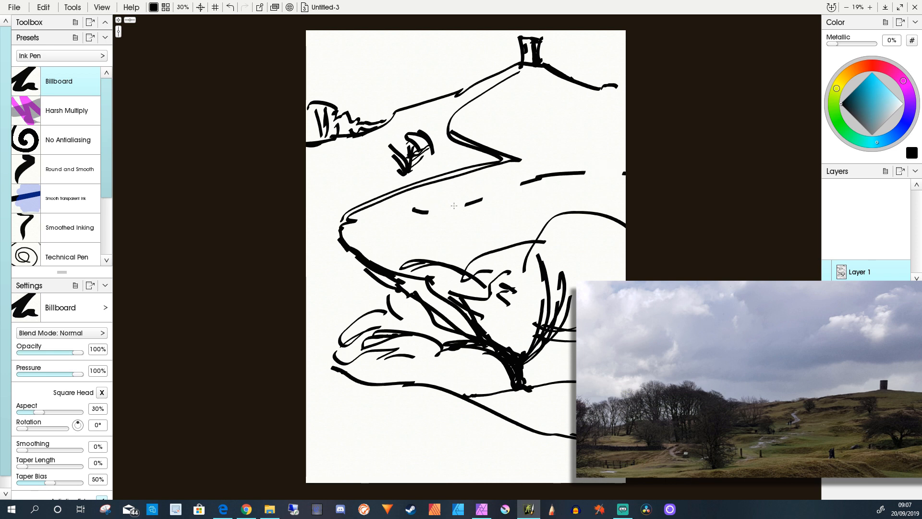
{"action": "left_click_drag", "start_coordinate": [437, 210], "coordinate": [533, 179]}
{"action": "left_click_drag", "start_coordinate": [479, 119], "coordinate": [546, 141]}
{"action": "left_click_drag", "start_coordinate": [573, 150], "coordinate": [626, 161]}
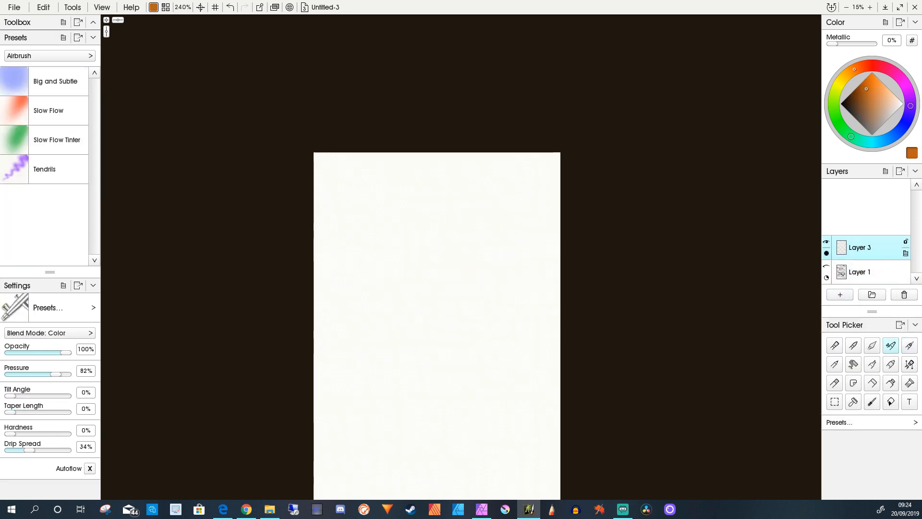
Set up the Slow Flow Tinter airbrush with 71% pressure and a 500% brush size.
{"action": "left_click", "coordinate": [44, 169]}
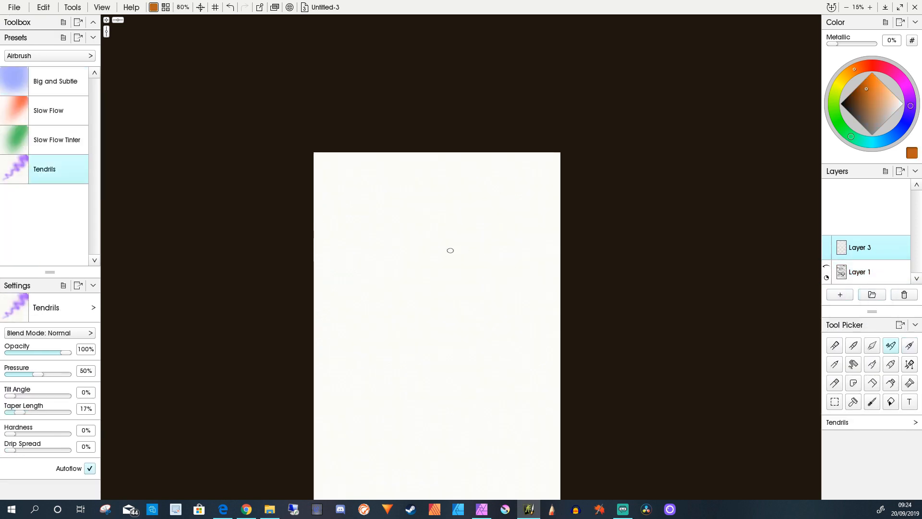
{"action": "left_click_drag", "start_coordinate": [446, 258], "coordinate": [109, 435]}
{"action": "left_click", "coordinate": [57, 140]}
{"action": "left_click", "coordinate": [49, 374]}
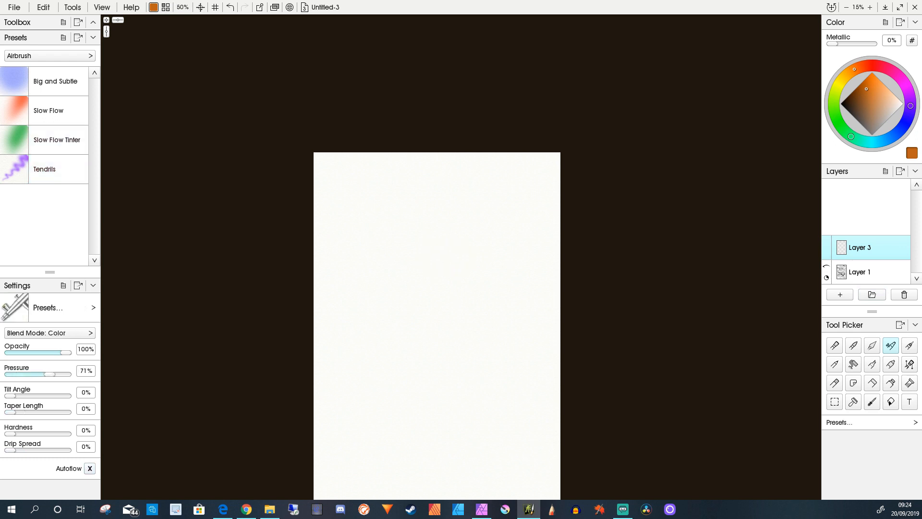
{"action": "left_click_drag", "start_coordinate": [341, 376], "coordinate": [381, 378]}
Airbrush bright blue bands across the sky and switch the colour to a muted mauve.
{"action": "left_click", "coordinate": [875, 142]}
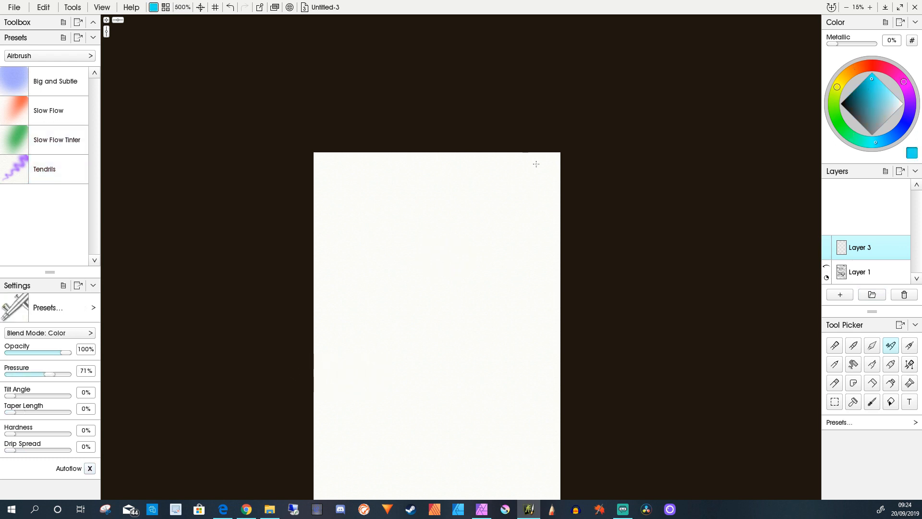
{"action": "mouse_move", "coordinate": [557, 156]}
{"action": "left_mouse_down"}
{"action": "mouse_move", "coordinate": [296, 171]}
{"action": "mouse_move", "coordinate": [324, 234]}
{"action": "mouse_move", "coordinate": [570, 208]}
{"action": "mouse_move", "coordinate": [471, 220]}
{"action": "mouse_move", "coordinate": [472, 244]}
{"action": "mouse_move", "coordinate": [459, 225]}
{"action": "mouse_move", "coordinate": [477, 233]}
{"action": "mouse_move", "coordinate": [245, 232]}
{"action": "left_mouse_up"}
{"action": "left_click", "coordinate": [880, 112]}
{"action": "left_click", "coordinate": [903, 82]}
Try sweeping mauve airbrush bands across the hills below the sky and undo them.
{"action": "left_click_drag", "start_coordinate": [560, 230], "coordinate": [394, 258]}
{"action": "mouse_move", "coordinate": [484, 266]}
{"action": "left_mouse_down"}
{"action": "mouse_move", "coordinate": [546, 274]}
{"action": "mouse_move", "coordinate": [222, 330]}
{"action": "mouse_move", "coordinate": [350, 324]}
{"action": "mouse_move", "coordinate": [290, 373]}
{"action": "left_mouse_up"}
{"action": "key", "text": "ctrl+z"}
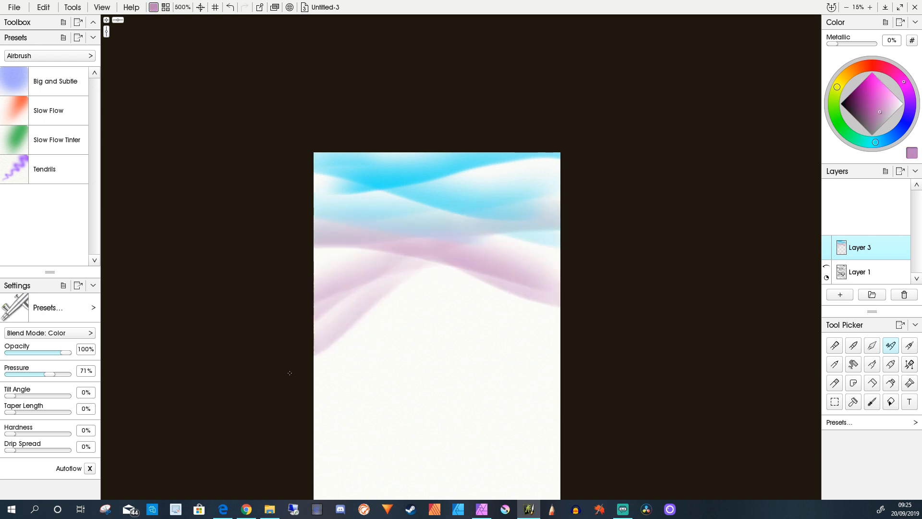
{"action": "key", "text": "ctrl+z"}
{"action": "key", "text": "ctrl+z"}
{"action": "key", "text": "ctrl+z"}
Airbrush a mauve ridge peaking right of centre and sloping to both page edges, undoing unsatisfactory strokes.
{"action": "left_click_drag", "start_coordinate": [522, 231], "coordinate": [304, 306]}
{"action": "key", "text": "ctrl+z"}
{"action": "left_click_drag", "start_coordinate": [560, 254], "coordinate": [255, 336]}
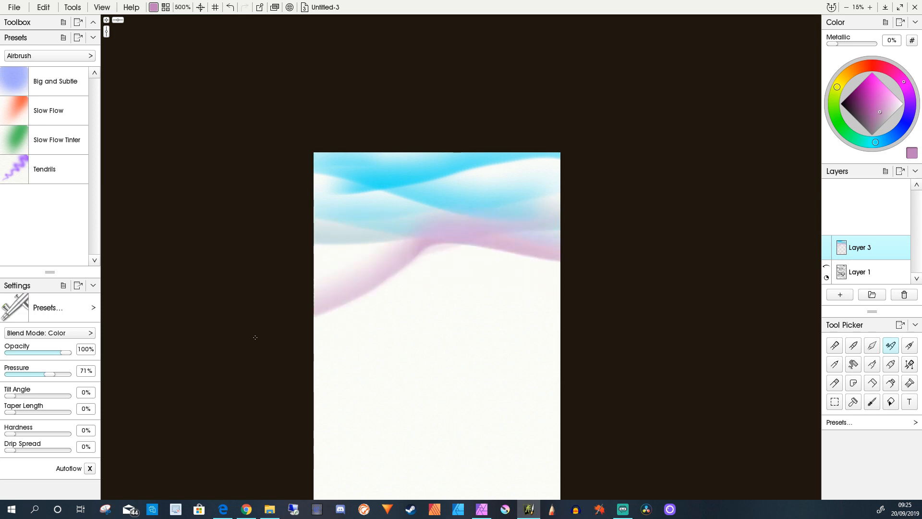
{"action": "key", "text": "ctrl+z"}
{"action": "mouse_move", "coordinate": [560, 277]}
{"action": "left_mouse_down"}
{"action": "mouse_move", "coordinate": [217, 356]}
{"action": "mouse_move", "coordinate": [255, 329]}
{"action": "left_mouse_up"}
{"action": "key", "text": "ctrl+z"}
{"action": "left_click_drag", "start_coordinate": [417, 243], "coordinate": [308, 250]}
Airbrush the slope right of the peak in a pale blue-violet, redoing the first strokes with a lighter tint.
{"action": "left_click", "coordinate": [838, 123]}
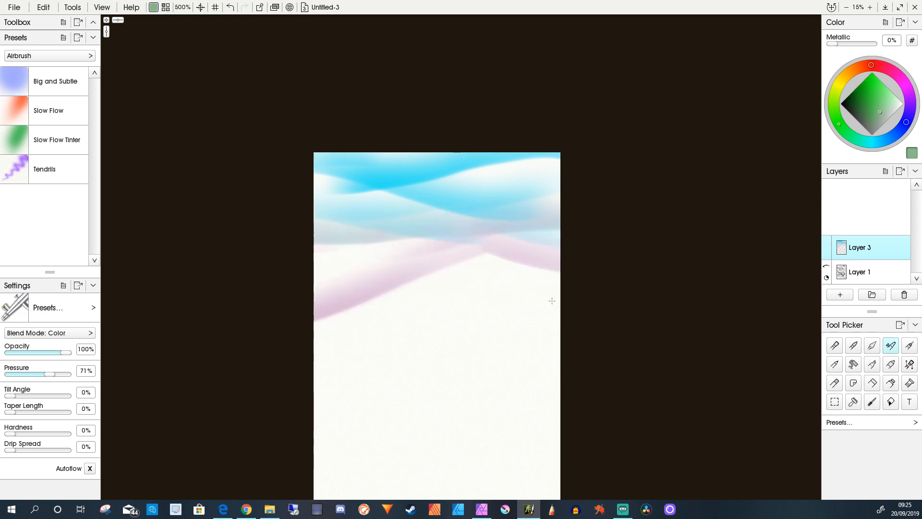
{"action": "left_click", "coordinate": [906, 122]}
{"action": "left_click", "coordinate": [890, 105]}
{"action": "left_click_drag", "start_coordinate": [560, 283], "coordinate": [422, 254]}
{"action": "key", "text": "ctrl+z"}
{"action": "left_click_drag", "start_coordinate": [488, 269], "coordinate": [547, 297]}
{"action": "key", "text": "ctrl+z"}
{"action": "left_click", "coordinate": [891, 105]}
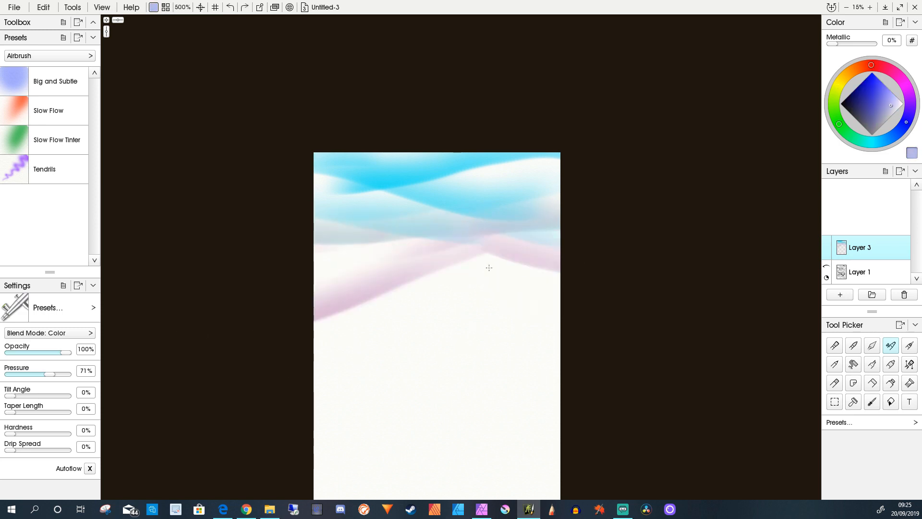
{"action": "left_click_drag", "start_coordinate": [488, 265], "coordinate": [557, 285]}
{"action": "left_click_drag", "start_coordinate": [493, 283], "coordinate": [560, 307]}
Try pale blue-violet strokes from the peak down the left slope and undo them.
{"action": "left_click_drag", "start_coordinate": [481, 255], "coordinate": [315, 356]}
{"action": "key", "text": "ctrl+z"}
{"action": "mouse_move", "coordinate": [483, 252]}
{"action": "left_mouse_down"}
{"action": "mouse_move", "coordinate": [315, 379]}
{"action": "mouse_move", "coordinate": [363, 413]}
{"action": "left_mouse_up"}
{"action": "key", "text": "ctrl+z"}
{"action": "key", "text": "ctrl+z"}
{"action": "left_click_drag", "start_coordinate": [495, 266], "coordinate": [277, 391]}
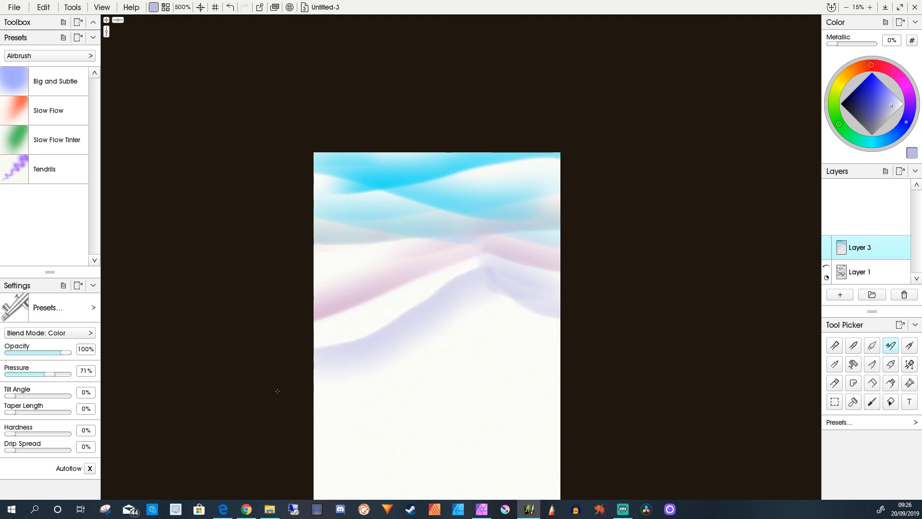
{"action": "key", "text": "ctrl+z"}
Airbrush a winding pale violet band from the peak to the left edge and shade the right-hand slopes.
{"action": "mouse_move", "coordinate": [482, 263]}
{"action": "left_mouse_down"}
{"action": "mouse_move", "coordinate": [449, 331]}
{"action": "mouse_move", "coordinate": [295, 387]}
{"action": "left_mouse_up"}
{"action": "left_click_drag", "start_coordinate": [504, 291], "coordinate": [447, 396]}
{"action": "key", "text": "ctrl+z"}
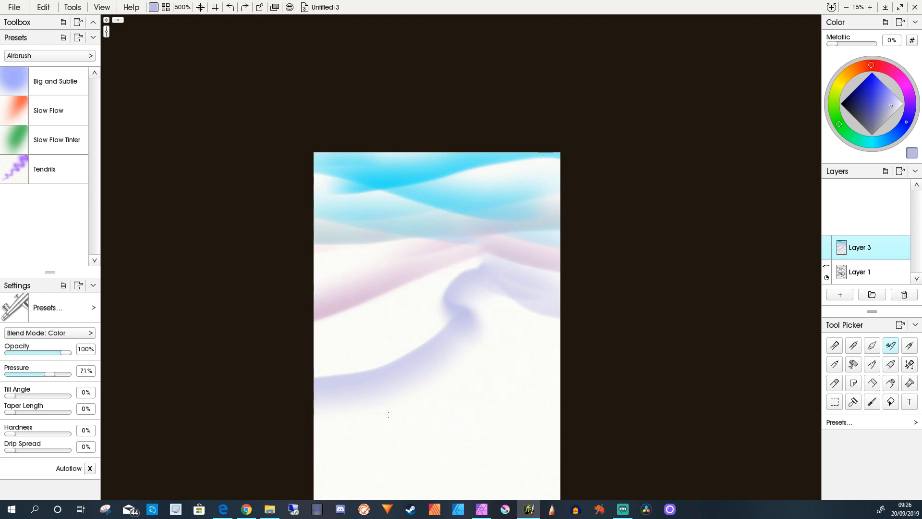
{"action": "left_click_drag", "start_coordinate": [557, 286], "coordinate": [476, 358]}
{"action": "left_click_drag", "start_coordinate": [558, 329], "coordinate": [440, 367]}
Airbrush pale green bands across the lower right slope, undoing the last stroke higher up.
{"action": "left_click", "coordinate": [839, 124]}
{"action": "left_click_drag", "start_coordinate": [559, 377], "coordinate": [481, 358]}
{"action": "left_click_drag", "start_coordinate": [559, 405], "coordinate": [499, 387]}
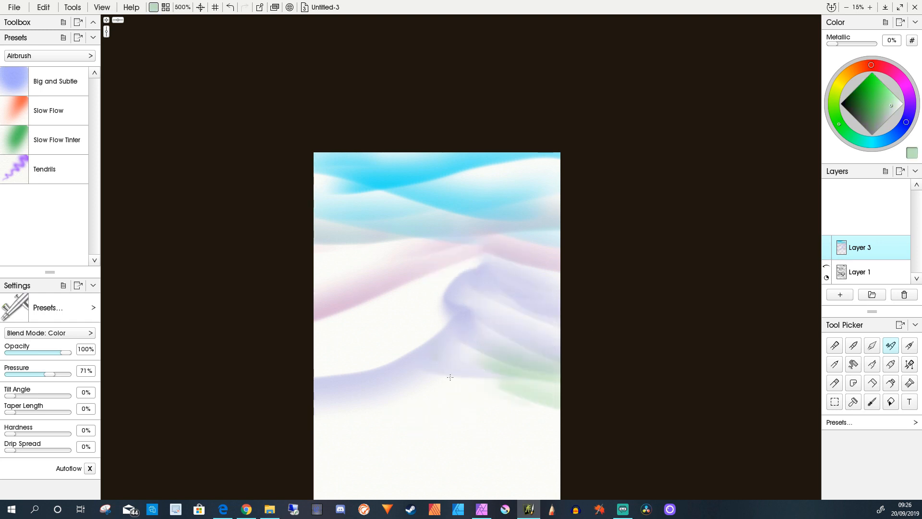
{"action": "left_click_drag", "start_coordinate": [511, 351], "coordinate": [435, 408]}
{"action": "left_click_drag", "start_coordinate": [560, 293], "coordinate": [488, 338]}
{"action": "key", "text": "ctrl+z"}
Airbrush soft pale red streaks over the green on the lower right slope, removing the stroke across the foreground.
{"action": "left_click", "coordinate": [871, 65]}
{"action": "left_click_drag", "start_coordinate": [559, 343], "coordinate": [456, 416]}
{"action": "mouse_move", "coordinate": [497, 370]}
{"action": "left_mouse_down"}
{"action": "mouse_move", "coordinate": [420, 413]}
{"action": "mouse_move", "coordinate": [511, 430]}
{"action": "left_mouse_up"}
{"action": "mouse_move", "coordinate": [312, 419]}
{"action": "left_mouse_down"}
{"action": "mouse_move", "coordinate": [432, 425]}
{"action": "mouse_move", "coordinate": [560, 466]}
{"action": "left_mouse_up"}
{"action": "key", "text": "ctrl+z"}
{"action": "key", "text": "ctrl+z"}
Airbrush a vivid yellow-green band across the foreground, undoing and repainting it until the curve suits.
{"action": "left_click", "coordinate": [835, 117]}
{"action": "left_click", "coordinate": [871, 79]}
{"action": "left_click", "coordinate": [834, 98]}
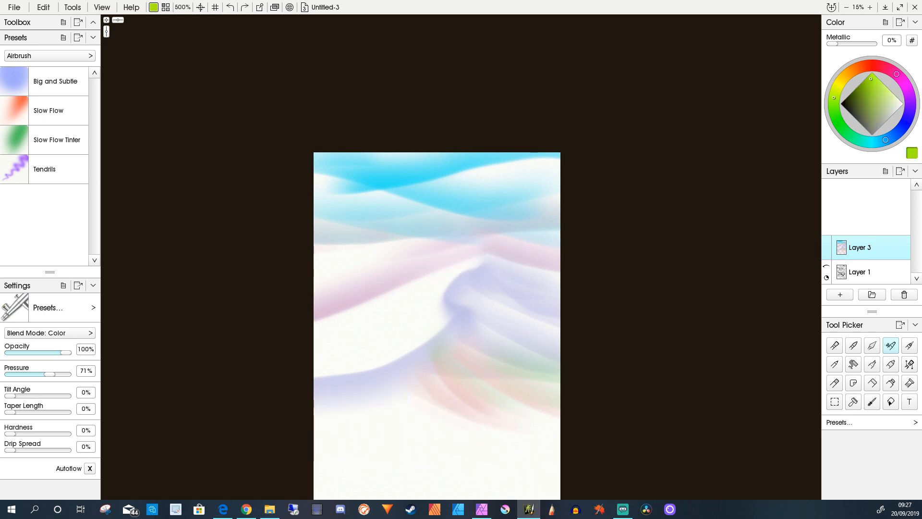
{"action": "key", "text": "ctrl+z"}
{"action": "mouse_move", "coordinate": [313, 431]}
{"action": "left_mouse_down"}
{"action": "mouse_move", "coordinate": [559, 461]}
{"action": "mouse_move", "coordinate": [535, 443]}
{"action": "left_mouse_up"}
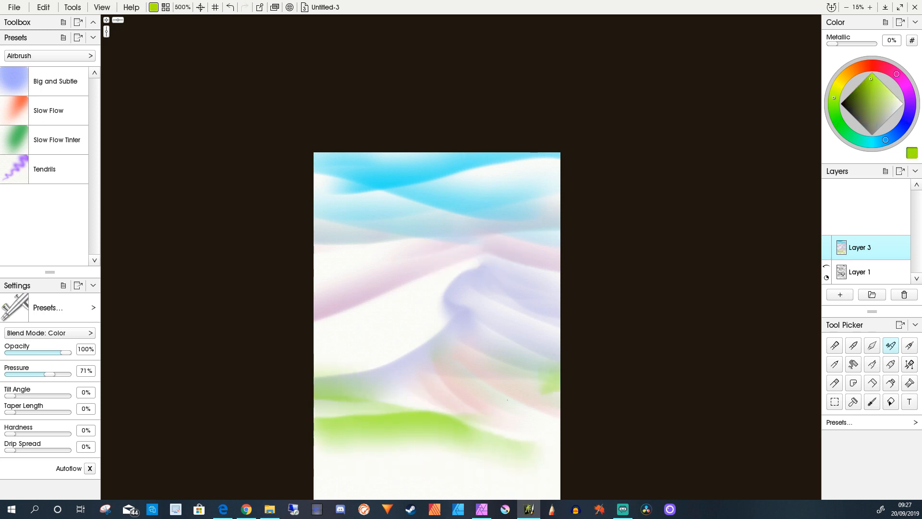
{"action": "key", "text": "ctrl+z"}
{"action": "left_click_drag", "start_coordinate": [279, 424], "coordinate": [559, 454]}
{"action": "key", "text": "ctrl+z"}
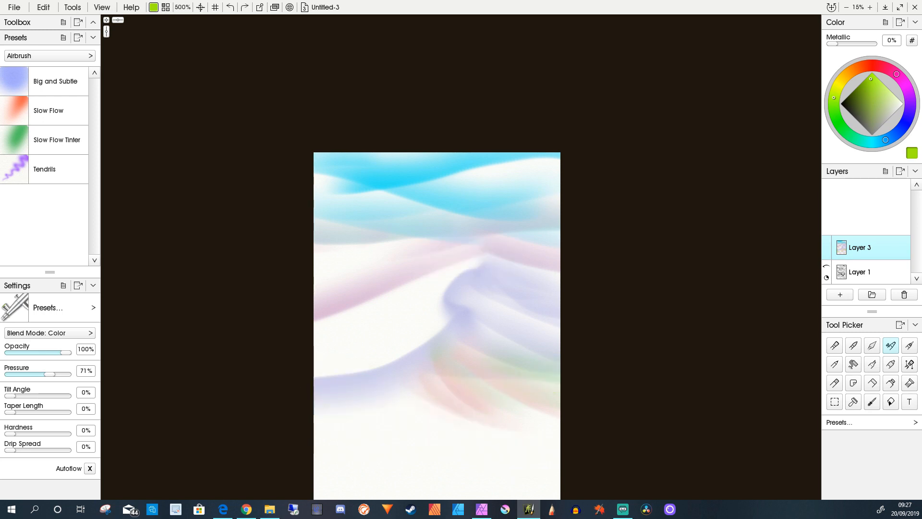
{"action": "left_click_drag", "start_coordinate": [311, 415], "coordinate": [530, 443]}
Airbrush vivid pink below the yellow-green foreground band, undoing and repainting the strokes.
{"action": "left_click", "coordinate": [897, 74]}
{"action": "left_click_drag", "start_coordinate": [314, 442], "coordinate": [425, 449]}
{"action": "left_click_drag", "start_coordinate": [316, 447], "coordinate": [382, 449]}
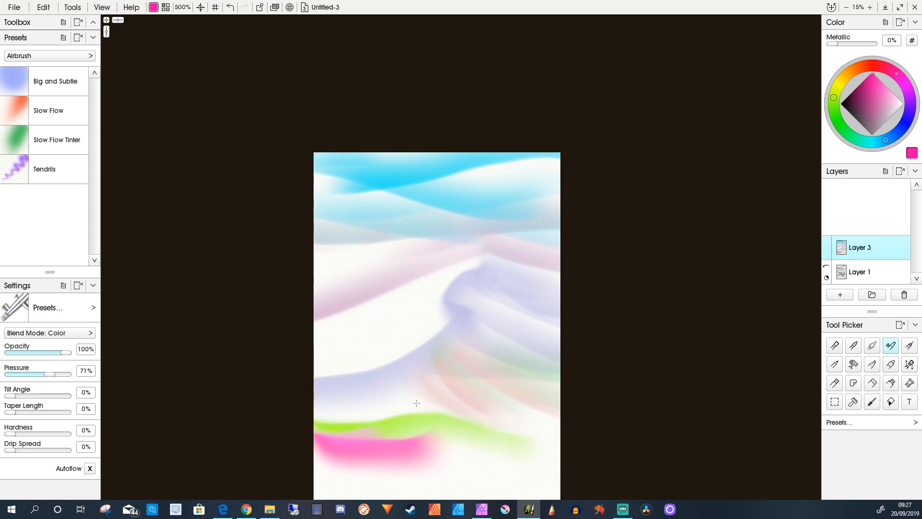
{"action": "key", "text": "ctrl+z"}
{"action": "key", "text": "ctrl+z"}
{"action": "mouse_move", "coordinate": [314, 456]}
{"action": "left_mouse_down"}
{"action": "mouse_move", "coordinate": [419, 443]}
{"action": "mouse_move", "coordinate": [560, 449]}
{"action": "left_mouse_up"}
{"action": "key", "text": "ctrl+z"}
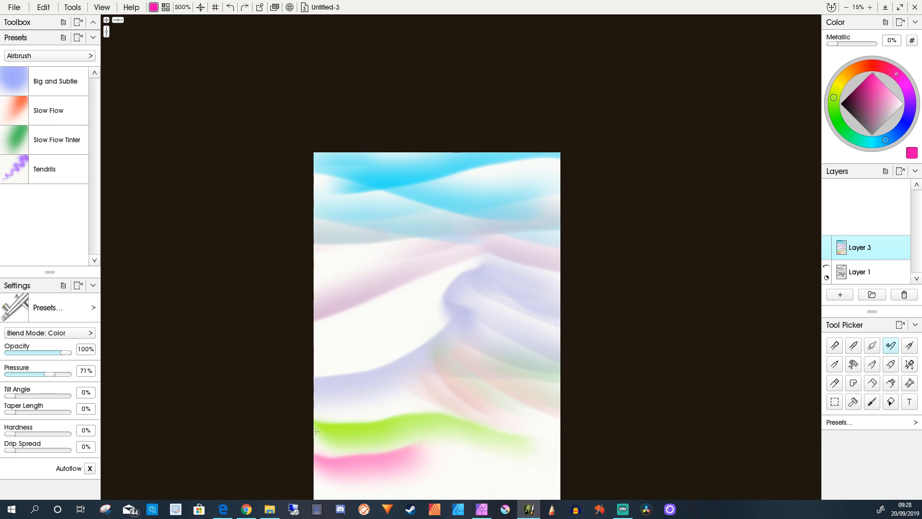
Blend paler pink and muted green strokes into the lower foreground, undoing the stroke on the left slope.
{"action": "left_click", "coordinate": [889, 102]}
{"action": "mouse_move", "coordinate": [460, 437]}
{"action": "left_mouse_down"}
{"action": "mouse_move", "coordinate": [560, 449]}
{"action": "mouse_move", "coordinate": [560, 435]}
{"action": "left_mouse_up"}
{"action": "left_click", "coordinate": [833, 97]}
{"action": "mouse_move", "coordinate": [428, 443]}
{"action": "left_mouse_down"}
{"action": "mouse_move", "coordinate": [312, 451]}
{"action": "mouse_move", "coordinate": [375, 439]}
{"action": "left_mouse_up"}
{"action": "left_click_drag", "start_coordinate": [453, 283], "coordinate": [337, 337]}
{"action": "key", "text": "ctrl+z"}
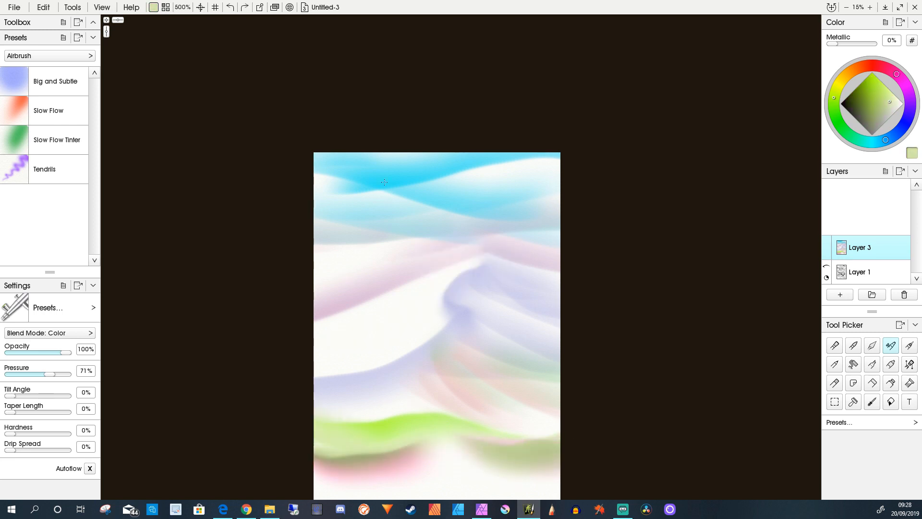
Sample the sky blue and airbrush it in bands down the left slope below the mauve ridge.
{"action": "left_click", "coordinate": [413, 178], "text": "alt"}
{"action": "left_click_drag", "start_coordinate": [475, 267], "coordinate": [370, 318]}
{"action": "left_click_drag", "start_coordinate": [436, 315], "coordinate": [316, 372]}
{"action": "left_click_drag", "start_coordinate": [425, 327], "coordinate": [360, 355]}
{"action": "left_click_drag", "start_coordinate": [389, 313], "coordinate": [313, 334]}
Airbrush sky-blue bands across the right-hand slopes and the lower right foreground.
{"action": "mouse_move", "coordinate": [478, 260]}
{"action": "left_mouse_down"}
{"action": "mouse_move", "coordinate": [319, 330]}
{"action": "mouse_move", "coordinate": [560, 278]}
{"action": "left_mouse_up"}
{"action": "left_click_drag", "start_coordinate": [486, 267], "coordinate": [560, 294]}
{"action": "mouse_move", "coordinate": [474, 307]}
{"action": "left_mouse_down"}
{"action": "mouse_move", "coordinate": [559, 323]}
{"action": "mouse_move", "coordinate": [560, 294]}
{"action": "left_mouse_up"}
{"action": "left_click_drag", "start_coordinate": [561, 336], "coordinate": [409, 361]}
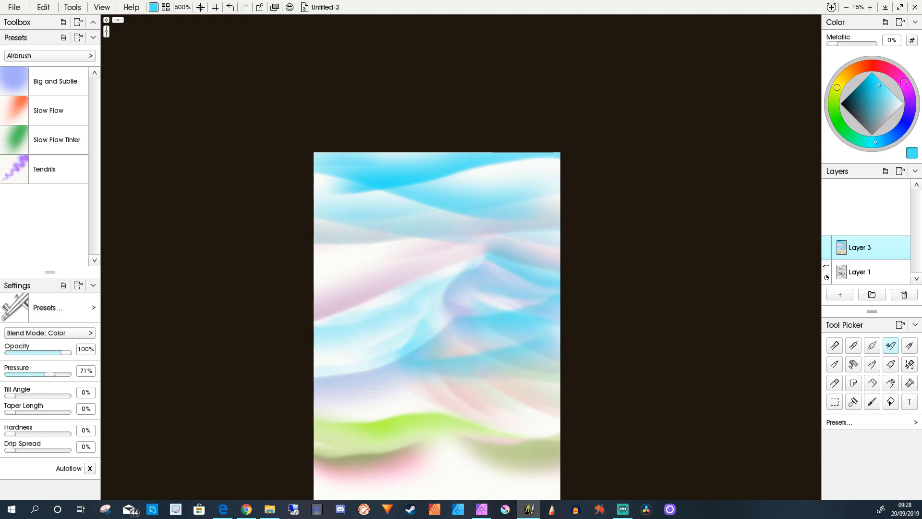
{"action": "left_click_drag", "start_coordinate": [560, 376], "coordinate": [438, 427]}
{"action": "left_click_drag", "start_coordinate": [560, 446], "coordinate": [429, 483]}
Switch to yellow and airbrush it across the foreground along the bottom of the painting.
{"action": "scroll", "coordinate": [391, 484], "scroll_direction": "up", "scroll_amount": 4}
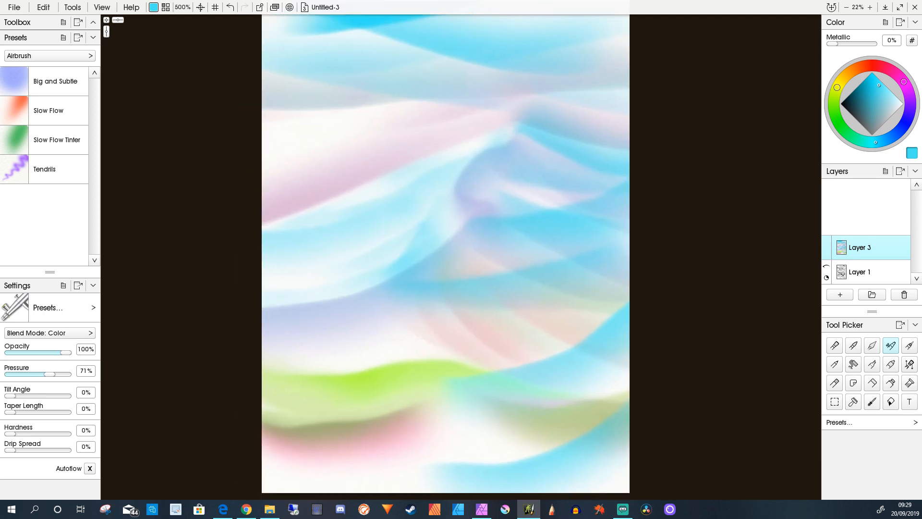
{"action": "scroll", "coordinate": [480, 225], "scroll_direction": "down", "scroll_amount": 3}
{"action": "left_click_drag", "start_coordinate": [591, 410], "coordinate": [491, 446]}
{"action": "key", "text": "h"}
{"action": "left_click_drag", "start_coordinate": [520, 382], "coordinate": [529, 429]}
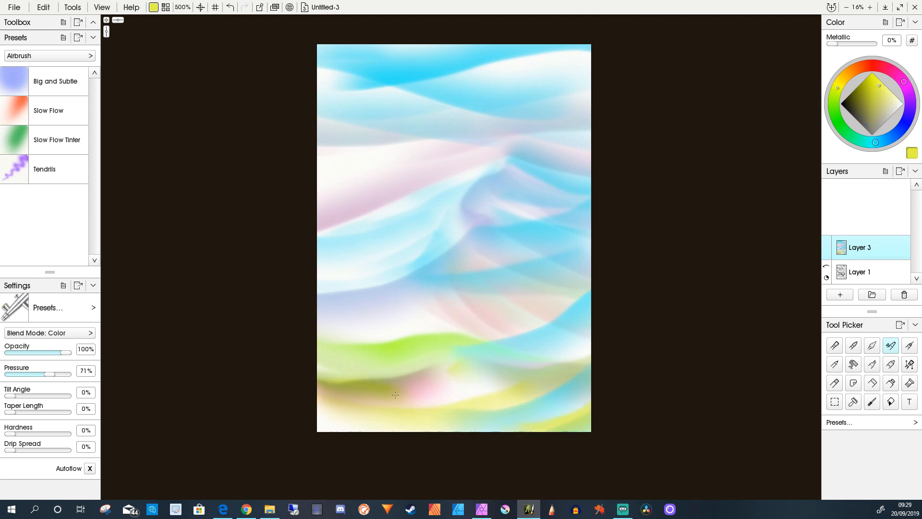
{"action": "left_click_drag", "start_coordinate": [395, 395], "coordinate": [292, 431]}
Save the painting as buxtonTower in the artrage 6 folder.
{"action": "left_click", "coordinate": [14, 7]}
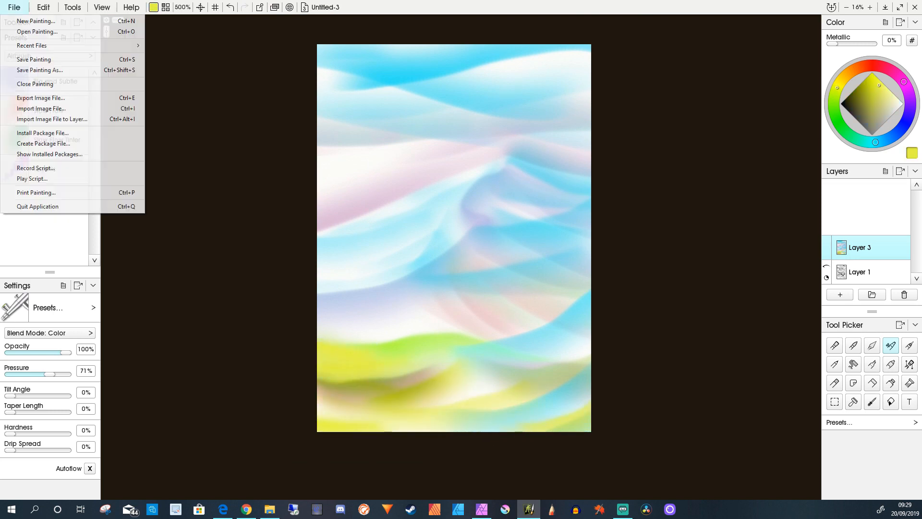
{"action": "left_click", "coordinate": [21, 71]}
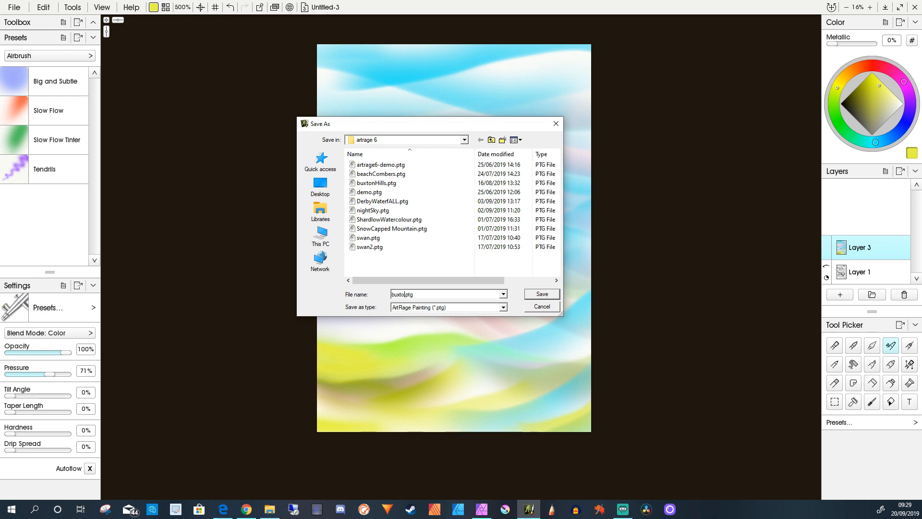
{"action": "key", "text": "Return"}
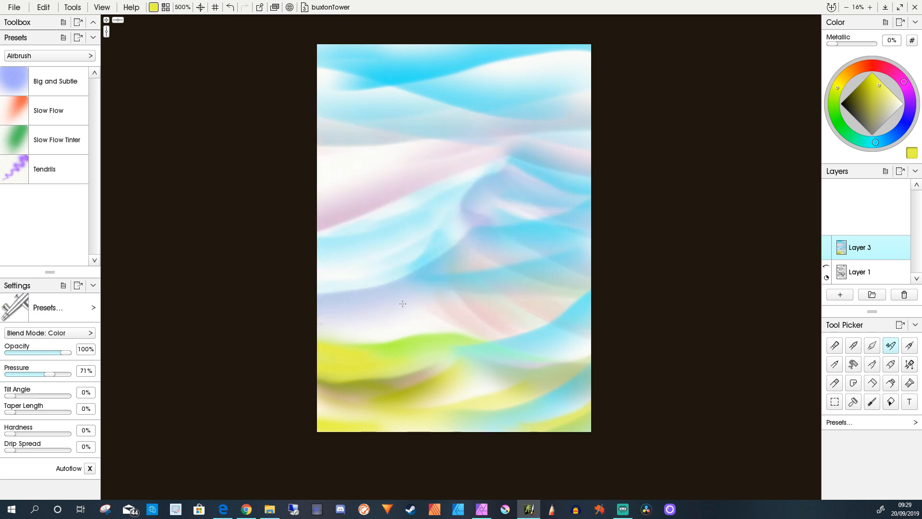
Airbrush yellow at the right foreground edge, then sky blue over the green and yellow at lower left.
{"action": "left_click_drag", "start_coordinate": [591, 347], "coordinate": [547, 368]}
{"action": "left_click", "coordinate": [876, 143]}
{"action": "left_click_drag", "start_coordinate": [397, 344], "coordinate": [315, 341]}
{"action": "left_click_drag", "start_coordinate": [395, 409], "coordinate": [298, 417]}
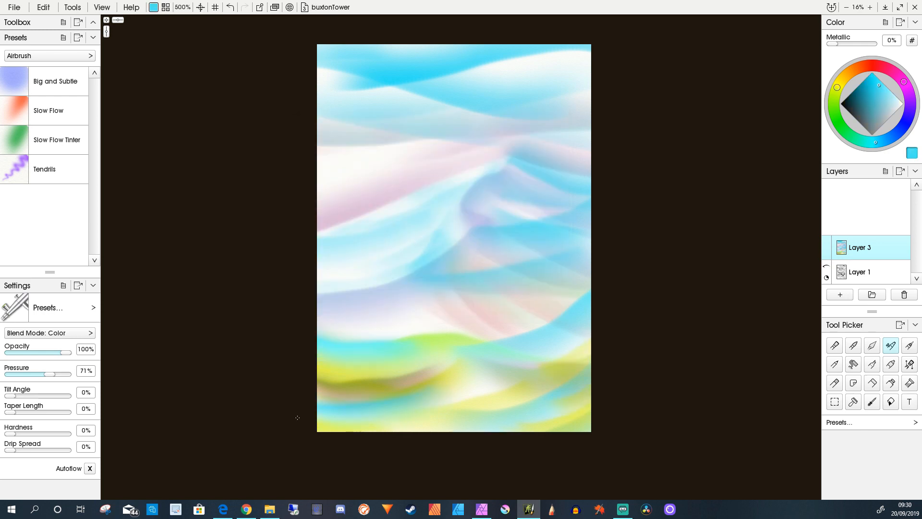
Add a new layer above the colour underpainting and switch to a dark teal airbrush at 90% size.
{"action": "left_click", "coordinate": [840, 293]}
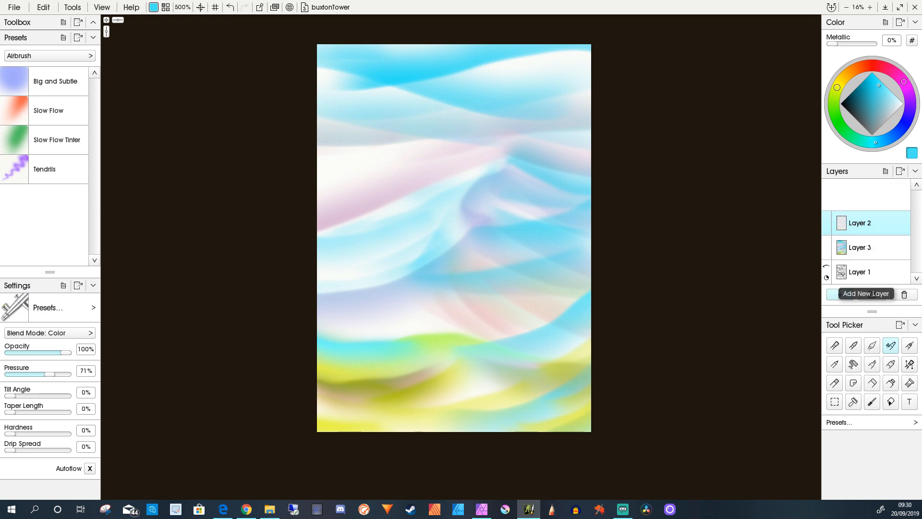
{"action": "left_click_drag", "start_coordinate": [507, 126], "coordinate": [499, 123]}
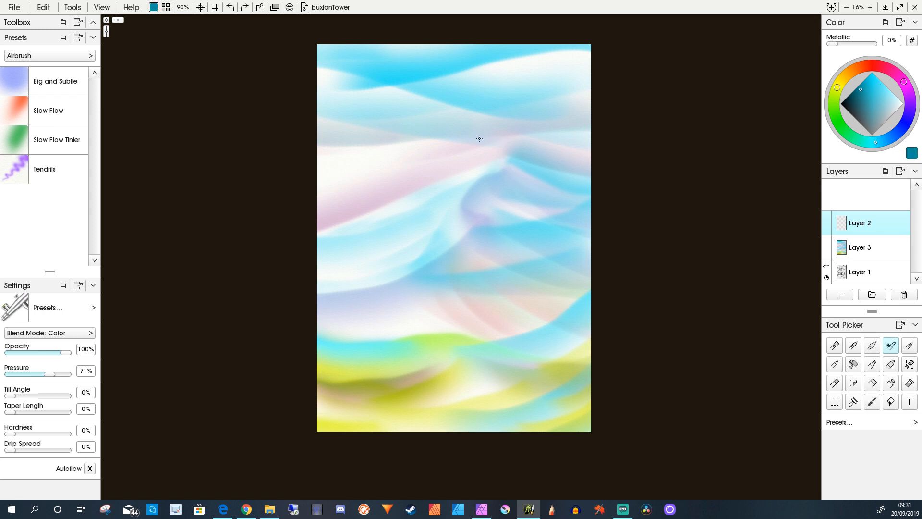
{"action": "scroll", "coordinate": [422, 269], "scroll_direction": "up", "scroll_amount": 6}
{"action": "key", "text": "ctrl+z"}
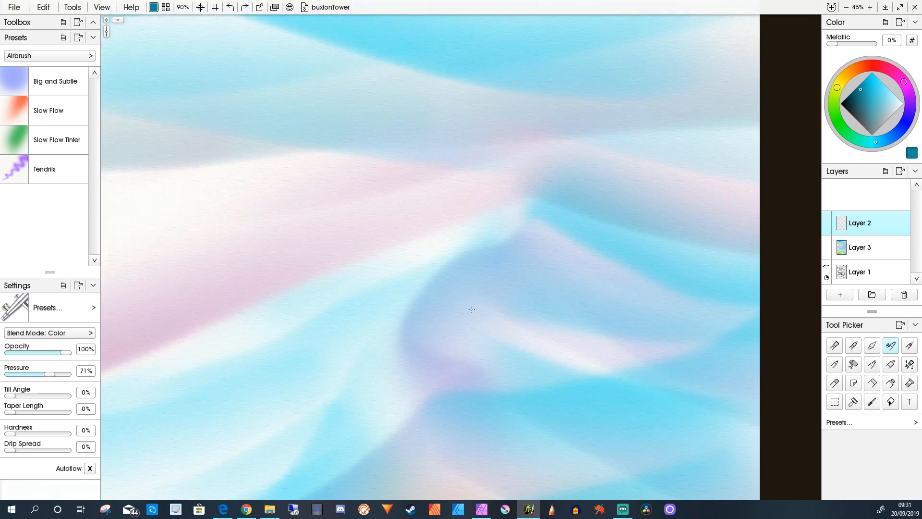
Try to airbrush the tower's vertical sides freehand in dark teal at the top of the hill.
{"action": "mouse_move", "coordinate": [517, 162]}
{"action": "left_mouse_down"}
{"action": "mouse_move", "coordinate": [553, 168]}
{"action": "mouse_move", "coordinate": [556, 208]}
{"action": "mouse_move", "coordinate": [522, 207]}
{"action": "left_mouse_up"}
{"action": "key", "text": "ctrl+z"}
{"action": "key", "text": "ctrl+z"}
{"action": "key", "text": "ctrl+z"}
{"action": "left_click_drag", "start_coordinate": [552, 170], "coordinate": [548, 214]}
{"action": "key", "text": "ctrl+z"}
{"action": "key", "text": "ctrl+z"}
{"action": "key", "text": "ctrl+z"}
Show the Stencils panel and place it over the right part of the painting.
{"action": "right_click", "coordinate": [859, 223]}
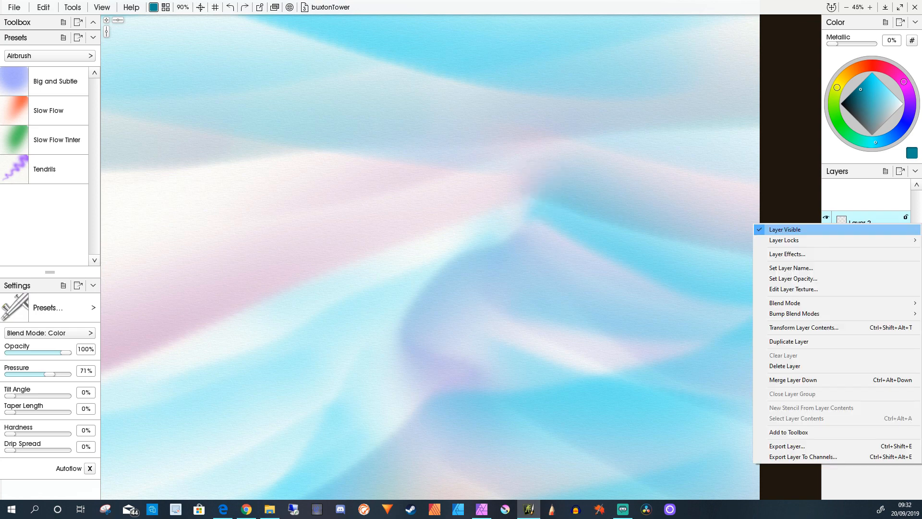
{"action": "left_click", "coordinate": [102, 7]}
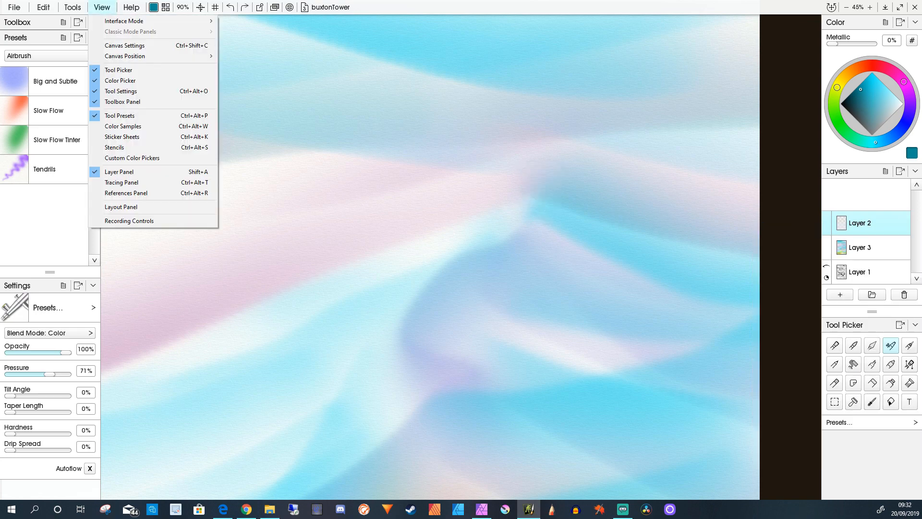
{"action": "left_click", "coordinate": [115, 147]}
{"action": "left_click_drag", "start_coordinate": [456, 181], "coordinate": [610, 235]}
Try out a ring-shaped stencil from the Shapes group at the painting's right edge.
{"action": "left_click", "coordinate": [725, 259]}
{"action": "left_click", "coordinate": [778, 243]}
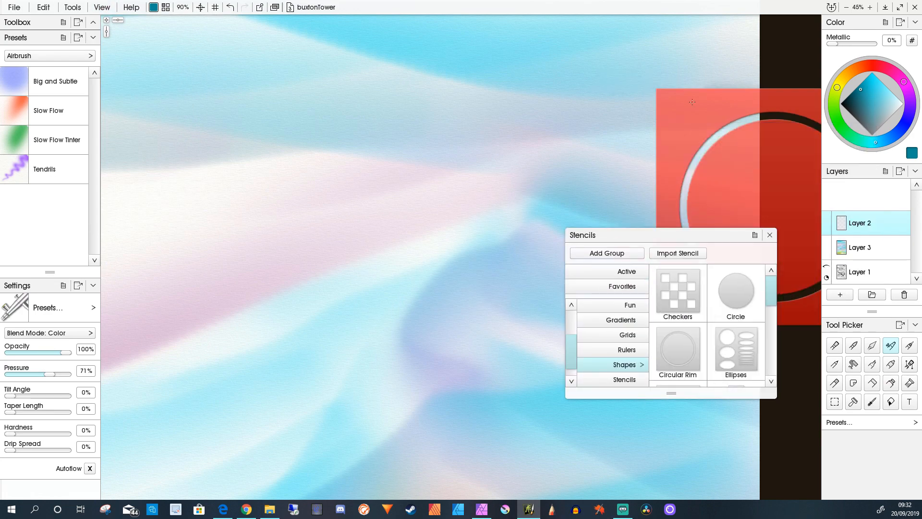
{"action": "key", "text": "ctrl+z"}
{"action": "key", "text": "ctrl+z"}
Look through the Shapes, Stencils and Textures stencil groups, moving and enlarging the panel to show more stencils.
{"action": "left_click_drag", "start_coordinate": [771, 290], "coordinate": [771, 357]}
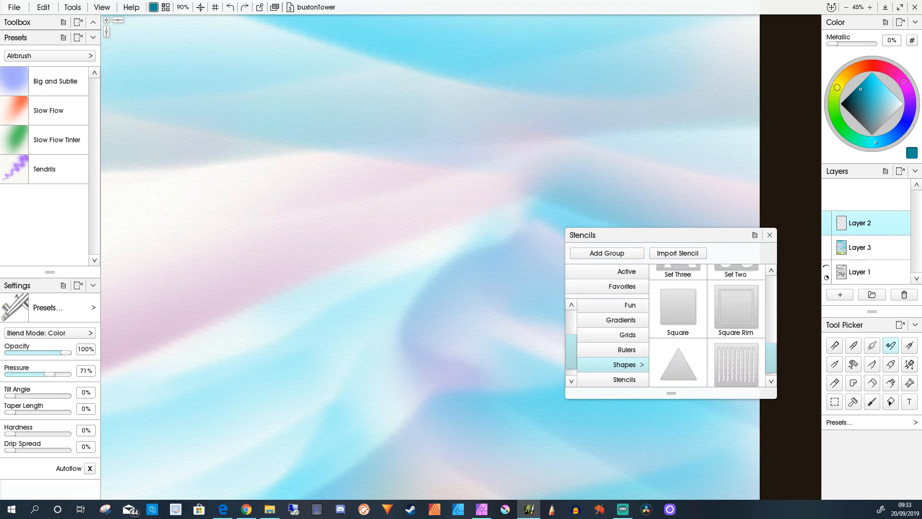
{"action": "left_click", "coordinate": [625, 380]}
{"action": "mouse_move", "coordinate": [772, 302]}
{"action": "left_mouse_down"}
{"action": "mouse_move", "coordinate": [771, 349]}
{"action": "mouse_move", "coordinate": [771, 301]}
{"action": "left_mouse_up"}
{"action": "left_click_drag", "start_coordinate": [646, 235], "coordinate": [574, 171]}
{"action": "left_click_drag", "start_coordinate": [600, 329], "coordinate": [600, 485]}
{"action": "left_click", "coordinate": [552, 391]}
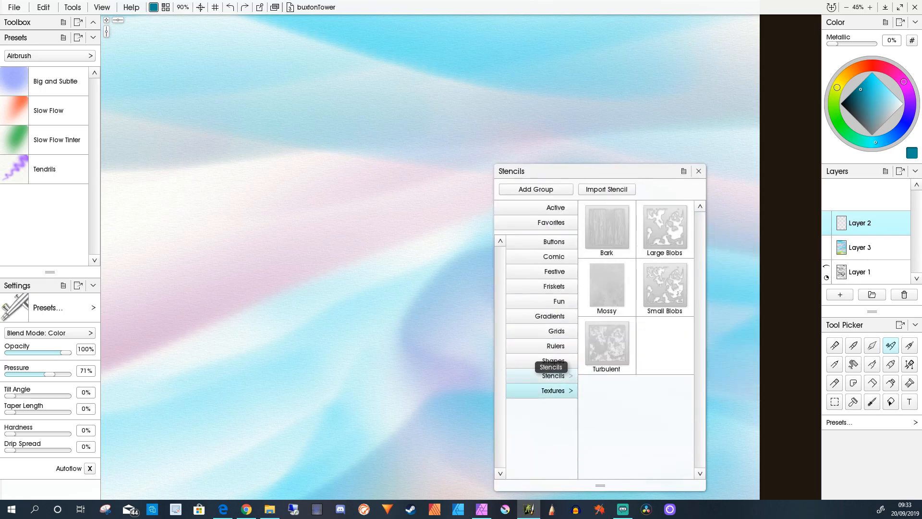
Browse the remaining stencil groups and add the Square stencil from the Rulers group over the hilltop.
{"action": "left_click", "coordinate": [556, 346]}
{"action": "left_click", "coordinate": [554, 242]}
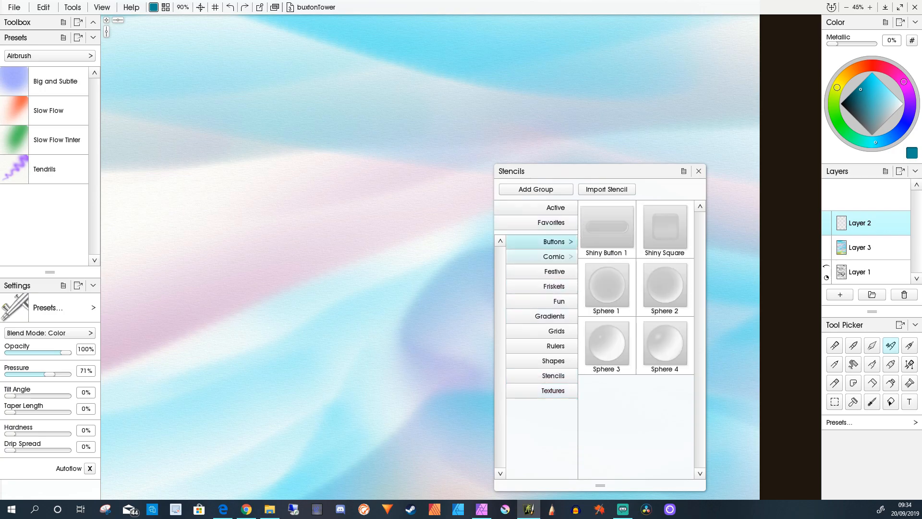
{"action": "left_click", "coordinate": [554, 257]}
{"action": "left_click", "coordinate": [554, 271]}
{"action": "left_click", "coordinate": [554, 287]}
{"action": "left_click", "coordinate": [557, 301]}
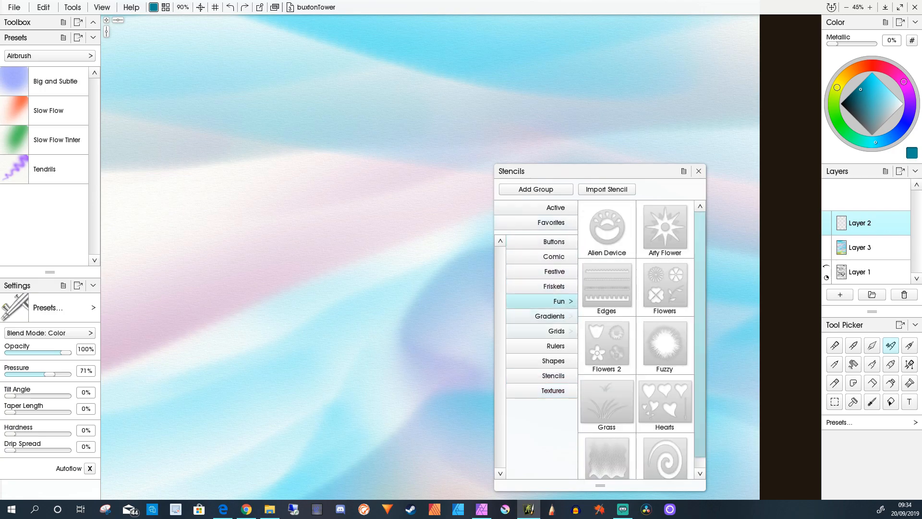
{"action": "left_click", "coordinate": [550, 316]}
{"action": "left_click", "coordinate": [556, 331]}
{"action": "left_click", "coordinate": [556, 345]}
{"action": "left_click", "coordinate": [665, 285]}
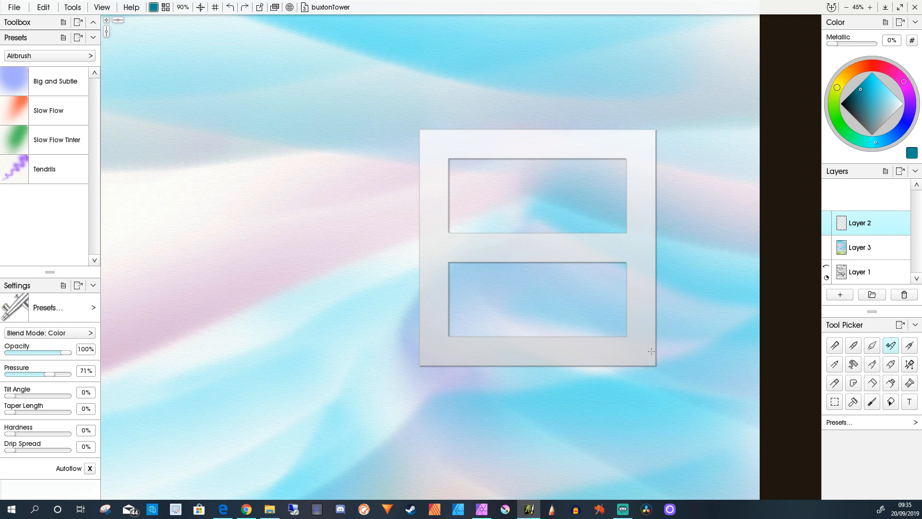
Try to move the Square stencil by its frame, undoing the stray teal airbrush strokes.
{"action": "left_click", "coordinate": [43, 7]}
{"action": "left_click", "coordinate": [628, 144]}
{"action": "left_click_drag", "start_coordinate": [628, 144], "coordinate": [483, 146]}
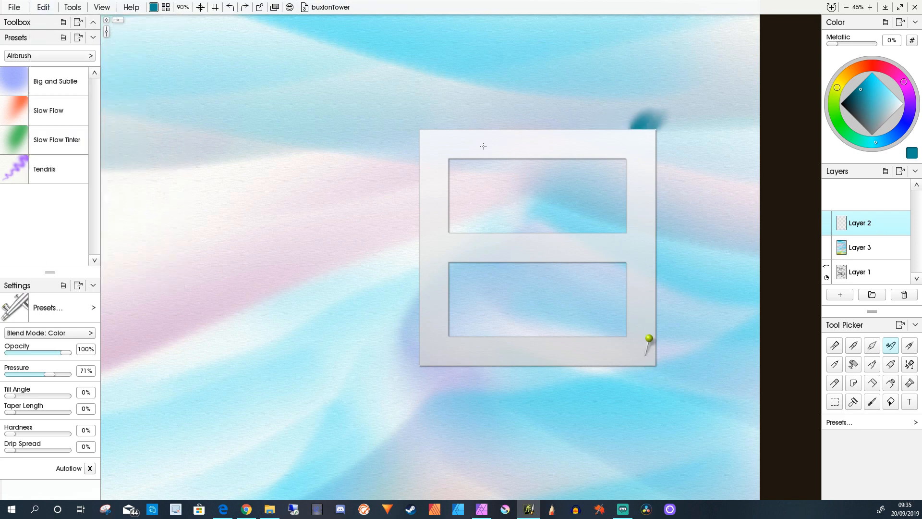
{"action": "key", "text": "ctrl+z"}
{"action": "left_click_drag", "start_coordinate": [643, 354], "coordinate": [630, 352]}
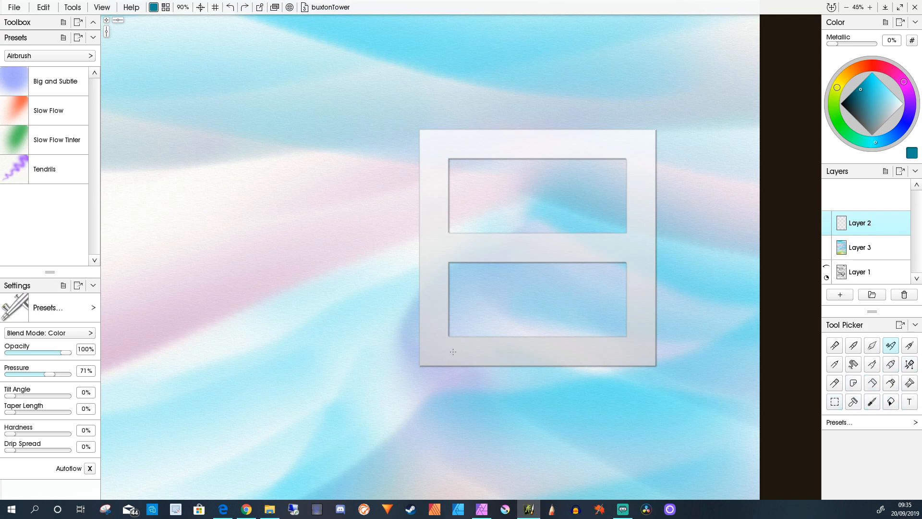
{"action": "left_click", "coordinate": [102, 7]}
{"action": "left_click", "coordinate": [129, 206]}
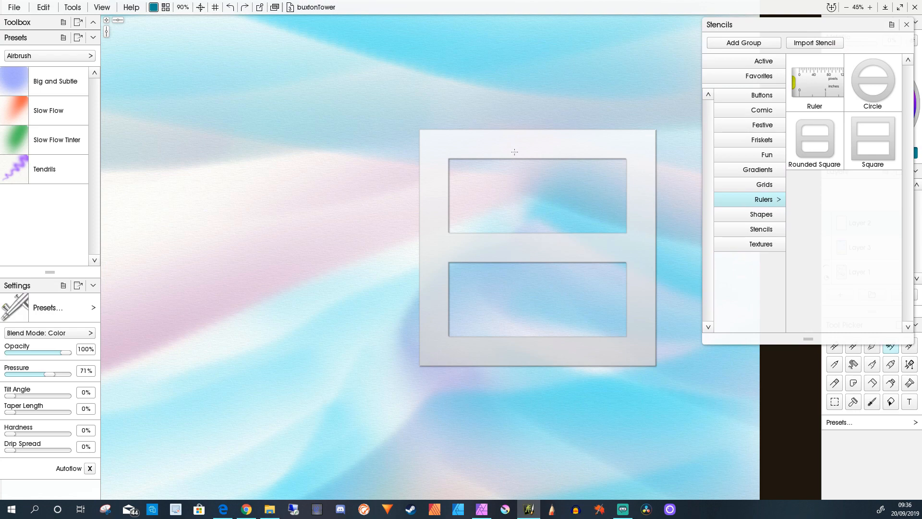
{"action": "mouse_move", "coordinate": [568, 120]}
{"action": "left_mouse_down"}
{"action": "mouse_move", "coordinate": [518, 177]}
{"action": "mouse_move", "coordinate": [556, 169]}
{"action": "left_mouse_up"}
{"action": "key", "text": "ctrl+z"}
{"action": "mouse_move", "coordinate": [644, 355]}
{"action": "left_mouse_down"}
{"action": "mouse_move", "coordinate": [620, 362]}
{"action": "mouse_move", "coordinate": [423, 130]}
{"action": "mouse_move", "coordinate": [435, 126]}
{"action": "left_mouse_up"}
{"action": "key", "text": "ctrl+z"}
{"action": "left_click", "coordinate": [43, 7]}
{"action": "key", "text": "Up"}
{"action": "key", "text": "Return"}
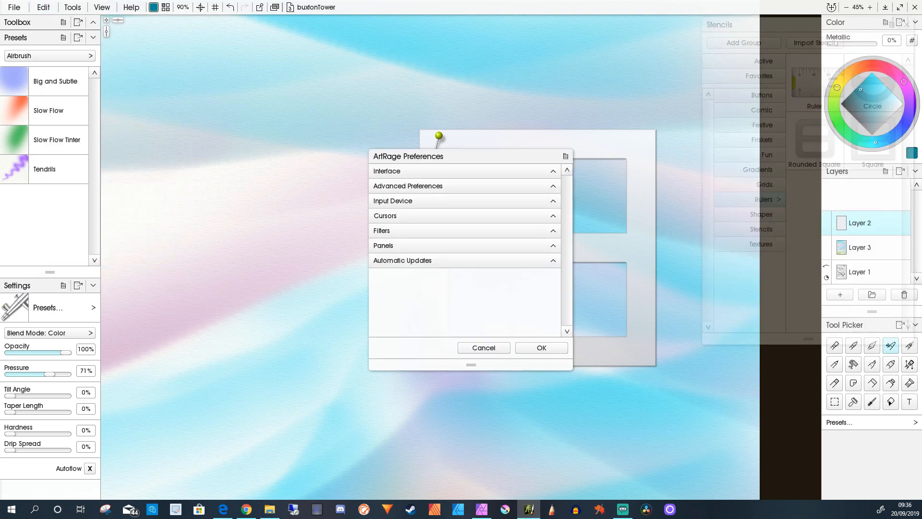
{"action": "key", "text": "Escape"}
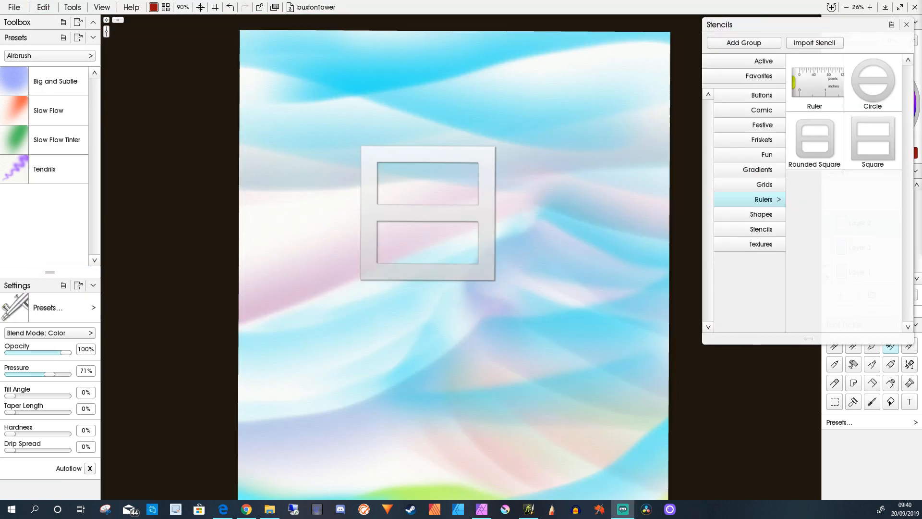
Rotate the Square stencil so its two openings stand upright, shrink it over the hilltop, and close the Stencils panel.
{"action": "left_click_drag", "start_coordinate": [429, 212], "coordinate": [435, 288]}
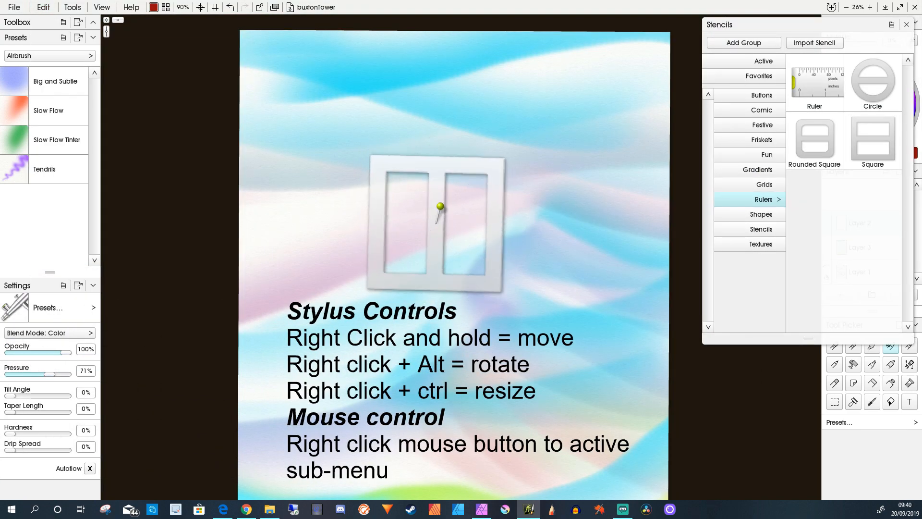
{"action": "left_click_drag", "start_coordinate": [502, 288], "coordinate": [517, 232]}
{"action": "left_click", "coordinate": [907, 25]}
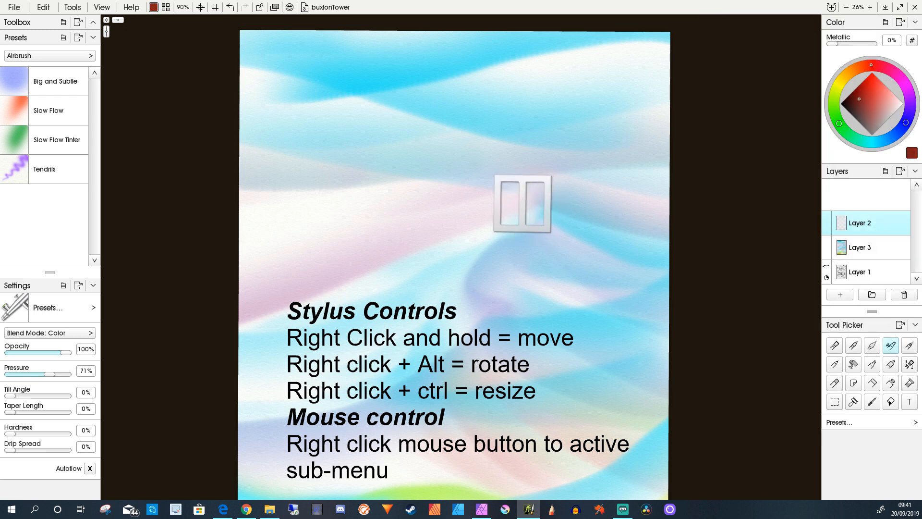
Airbrush the tower in dark red through the stencil's right-hand opening at 120% size, and move the stencil off the canvas.
{"action": "key", "text": "ctrl+z"}
{"action": "key", "text": "bracketleft"}
{"action": "left_click_drag", "start_coordinate": [535, 187], "coordinate": [540, 203]}
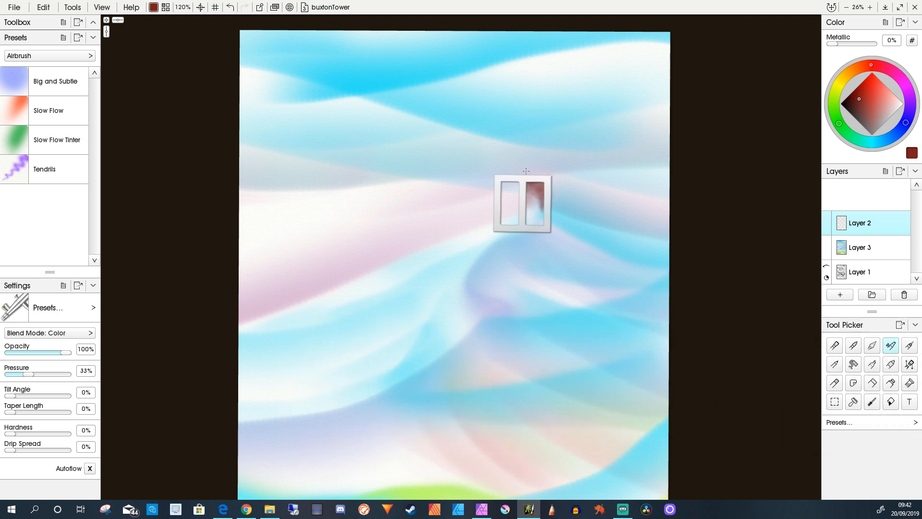
{"action": "left_click", "coordinate": [839, 124]}
{"action": "mouse_move", "coordinate": [524, 196]}
{"action": "left_mouse_down"}
{"action": "mouse_move", "coordinate": [534, 201]}
{"action": "mouse_move", "coordinate": [533, 181]}
{"action": "mouse_move", "coordinate": [542, 198]}
{"action": "mouse_move", "coordinate": [750, 205]}
{"action": "left_mouse_up"}
{"action": "key", "text": "ctrl+z"}
Switch to blue-violet and airbrush the hill's ridge line down both sides of the tower, redoing unsatisfactory strokes.
{"action": "left_click", "coordinate": [871, 65]}
{"action": "left_click", "coordinate": [886, 104]}
{"action": "left_click", "coordinate": [906, 123]}
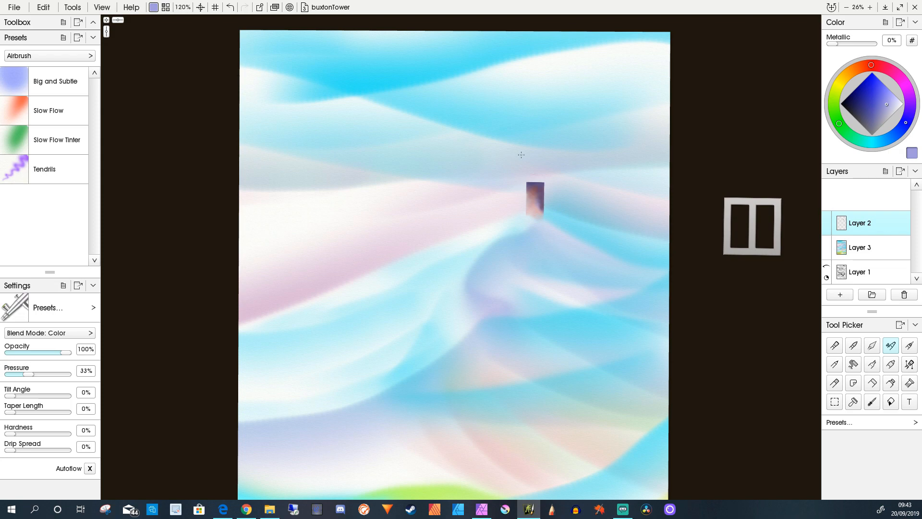
{"action": "left_click_drag", "start_coordinate": [576, 221], "coordinate": [619, 238]}
{"action": "key", "text": "ctrl+z"}
{"action": "left_click_drag", "start_coordinate": [540, 218], "coordinate": [632, 250]}
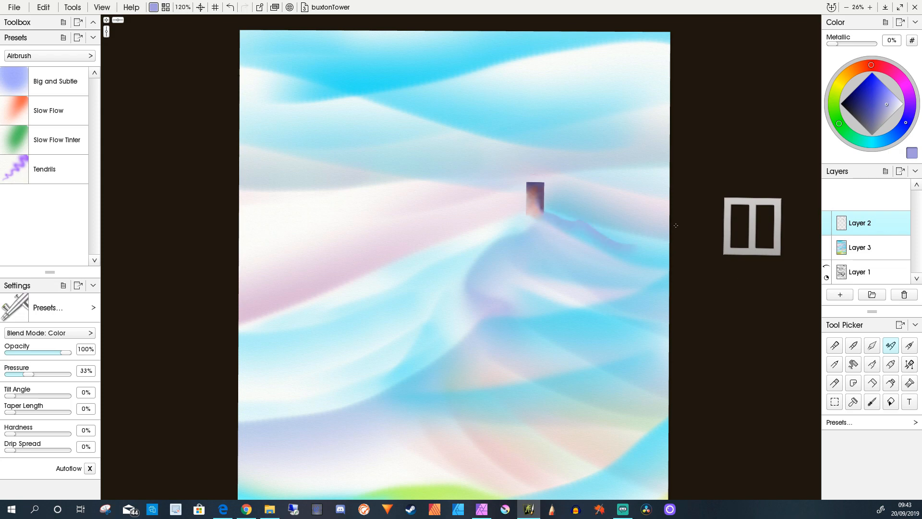
{"action": "key", "text": "ctrl+z"}
{"action": "left_click_drag", "start_coordinate": [548, 219], "coordinate": [658, 257]}
{"action": "key", "text": "ctrl+z"}
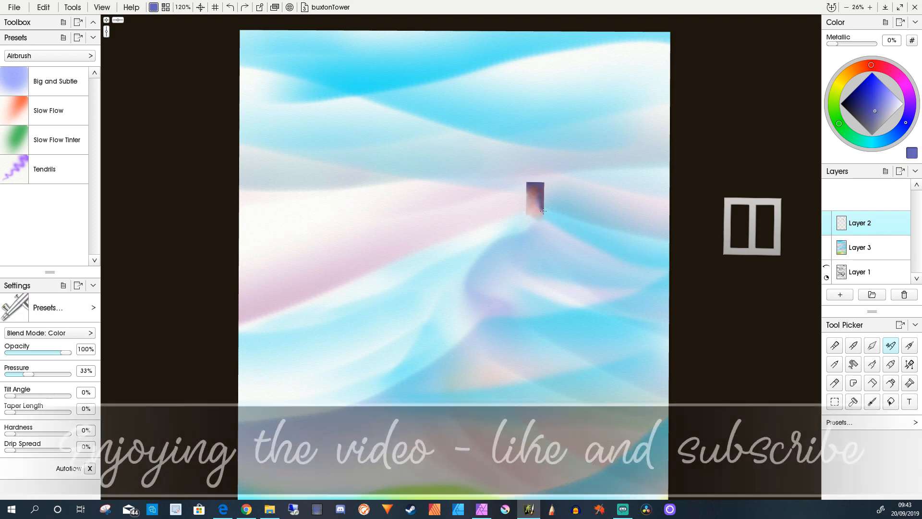
{"action": "left_click_drag", "start_coordinate": [545, 216], "coordinate": [662, 260]}
{"action": "left_click_drag", "start_coordinate": [517, 221], "coordinate": [263, 318]}
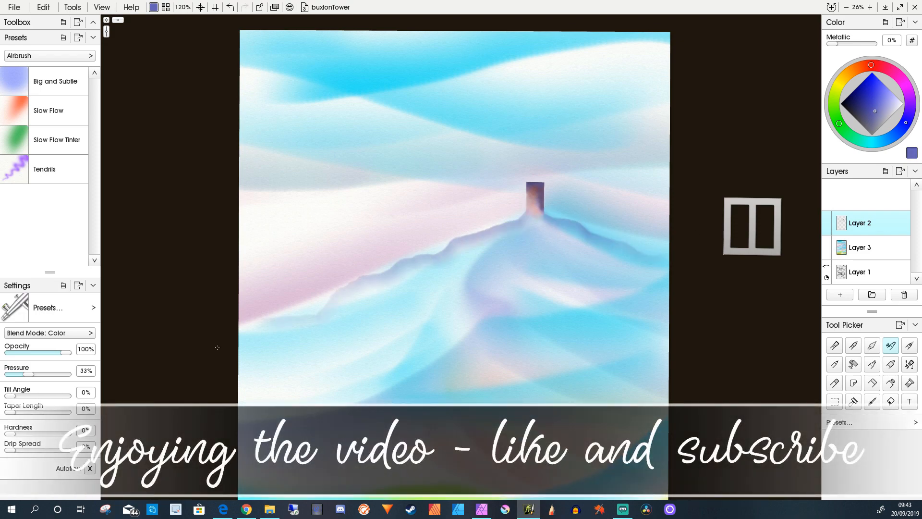
Switch to green and airbrush shading just below the ridge line on both sides of the tower.
{"action": "left_click", "coordinate": [837, 119]}
{"action": "left_click_drag", "start_coordinate": [542, 216], "coordinate": [654, 257]}
{"action": "key", "text": "ctrl+z"}
{"action": "mouse_move", "coordinate": [541, 215]}
{"action": "left_mouse_down"}
{"action": "mouse_move", "coordinate": [584, 229]}
{"action": "mouse_move", "coordinate": [514, 233]}
{"action": "mouse_move", "coordinate": [373, 279]}
{"action": "left_mouse_up"}
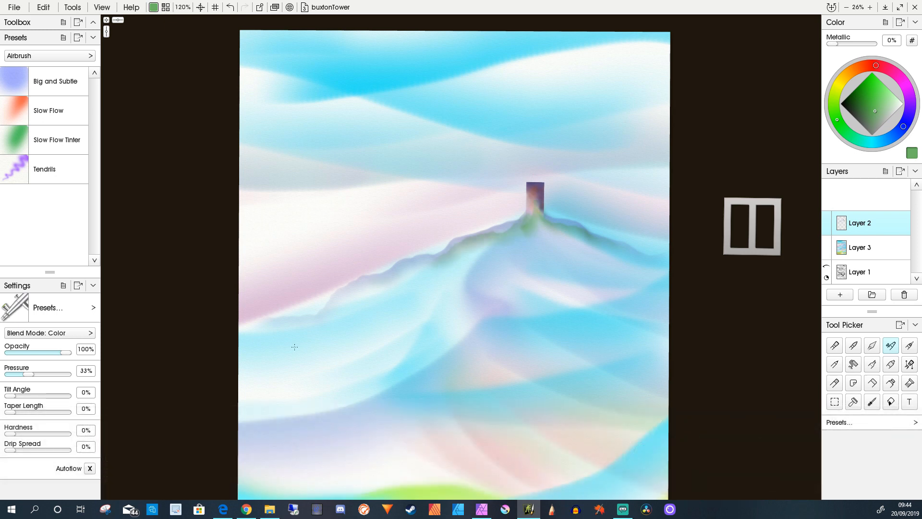
Switch to muted red and airbrush a winding path from the tower to the lower left, with a lower fork.
{"action": "scroll", "coordinate": [294, 347], "scroll_direction": "down", "scroll_amount": 4}
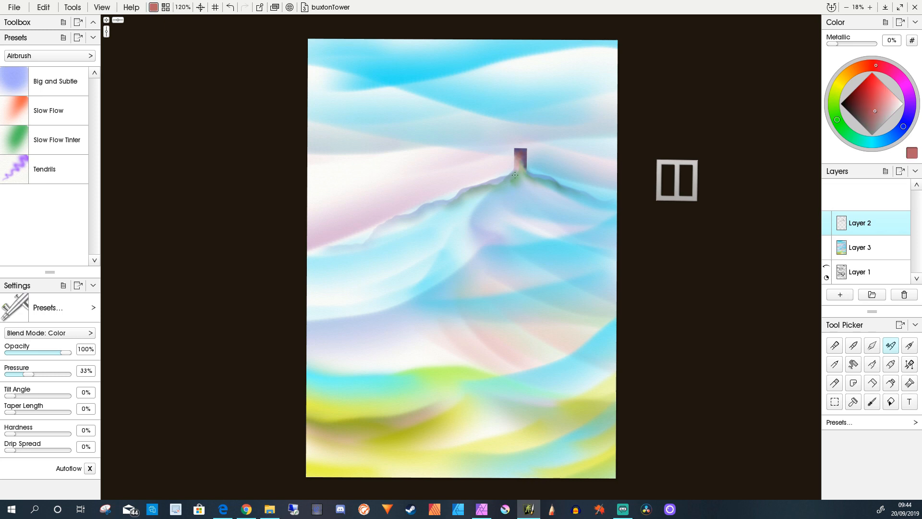
{"action": "left_click_drag", "start_coordinate": [519, 170], "coordinate": [299, 336]}
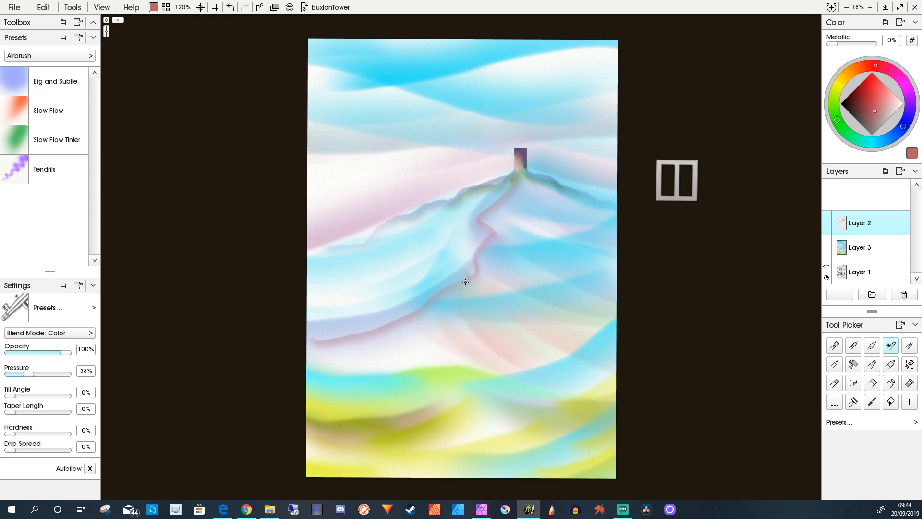
{"action": "left_click_drag", "start_coordinate": [465, 282], "coordinate": [376, 347]}
{"action": "key", "text": "ctrl+z"}
{"action": "left_click_drag", "start_coordinate": [476, 262], "coordinate": [358, 371]}
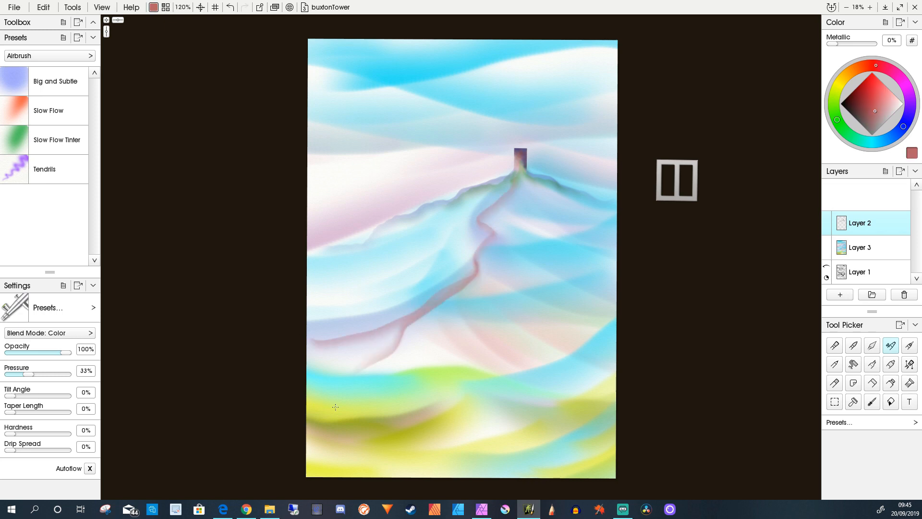
Choose the Slow Flow Tinter airbrush preset and add the four-hole polygon stencil from the Shapes group.
{"action": "left_click", "coordinate": [57, 139]}
{"action": "left_click", "coordinate": [102, 6]}
{"action": "left_click", "coordinate": [108, 137]}
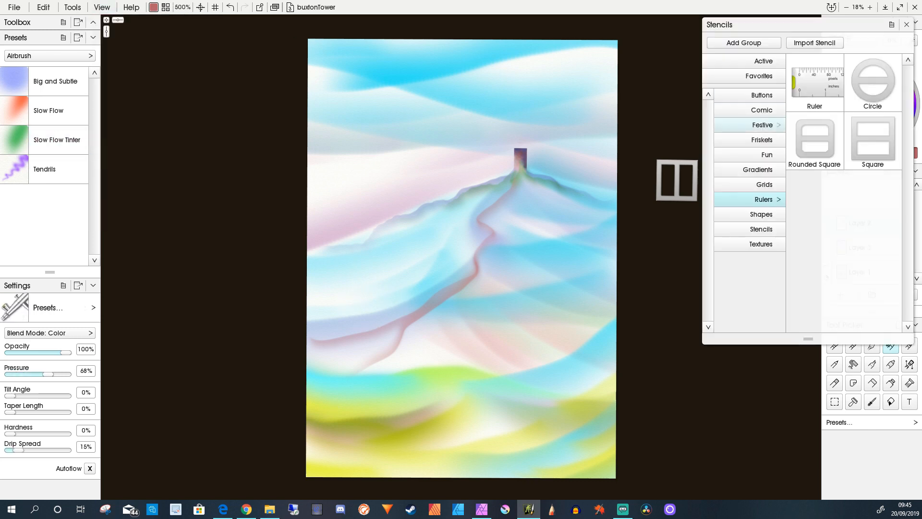
{"action": "left_click", "coordinate": [761, 214]}
{"action": "left_click", "coordinate": [872, 312]}
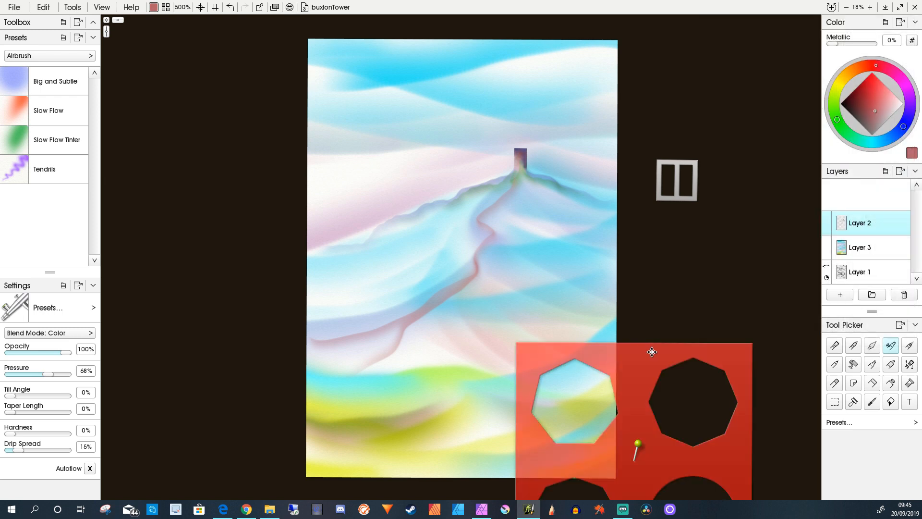
Move the polygon stencil onto the left half of the painting, tilt it slightly and shrink it.
{"action": "left_click_drag", "start_coordinate": [650, 350], "coordinate": [400, 161]}
{"action": "left_click_drag", "start_coordinate": [338, 191], "coordinate": [273, 302]}
{"action": "left_click_drag", "start_coordinate": [416, 271], "coordinate": [415, 275]}
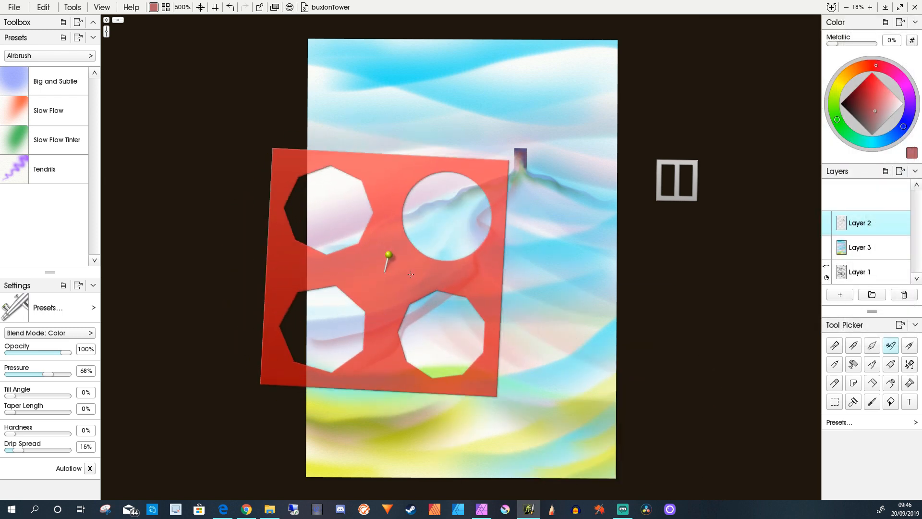
{"action": "left_click_drag", "start_coordinate": [280, 150], "coordinate": [353, 212]}
Airbrush a faint shape through the stencil beside the path's bend, and move the stencil to the left hillside.
{"action": "left_click_drag", "start_coordinate": [425, 304], "coordinate": [473, 290]}
{"action": "mouse_move", "coordinate": [464, 325]}
{"action": "left_mouse_down"}
{"action": "mouse_move", "coordinate": [450, 324]}
{"action": "mouse_move", "coordinate": [414, 369]}
{"action": "mouse_move", "coordinate": [461, 357]}
{"action": "mouse_move", "coordinate": [167, 301]}
{"action": "mouse_move", "coordinate": [210, 296]}
{"action": "mouse_move", "coordinate": [120, 287]}
{"action": "left_mouse_up"}
{"action": "mouse_move", "coordinate": [275, 321]}
{"action": "left_mouse_down"}
{"action": "mouse_move", "coordinate": [221, 303]}
{"action": "mouse_move", "coordinate": [170, 306]}
{"action": "mouse_move", "coordinate": [403, 282]}
{"action": "mouse_move", "coordinate": [351, 252]}
{"action": "left_mouse_up"}
{"action": "key", "text": "ctrl+z"}
Try airbrushing green speckled tree shapes through the stencil's round opening on the left hillside, and undo them.
{"action": "left_click", "coordinate": [838, 120]}
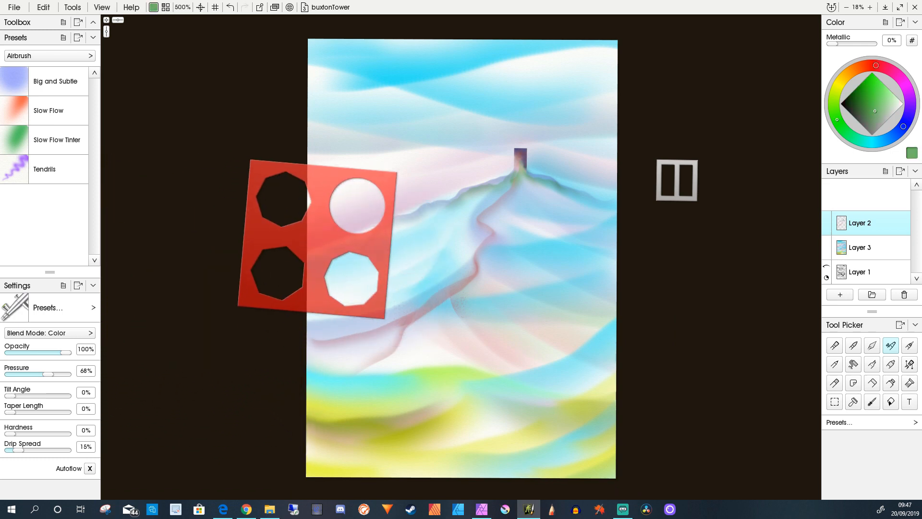
{"action": "mouse_move", "coordinate": [358, 205]}
{"action": "left_mouse_down"}
{"action": "mouse_move", "coordinate": [336, 209]}
{"action": "mouse_move", "coordinate": [390, 218]}
{"action": "left_mouse_up"}
{"action": "left_click_drag", "start_coordinate": [317, 241], "coordinate": [220, 324]}
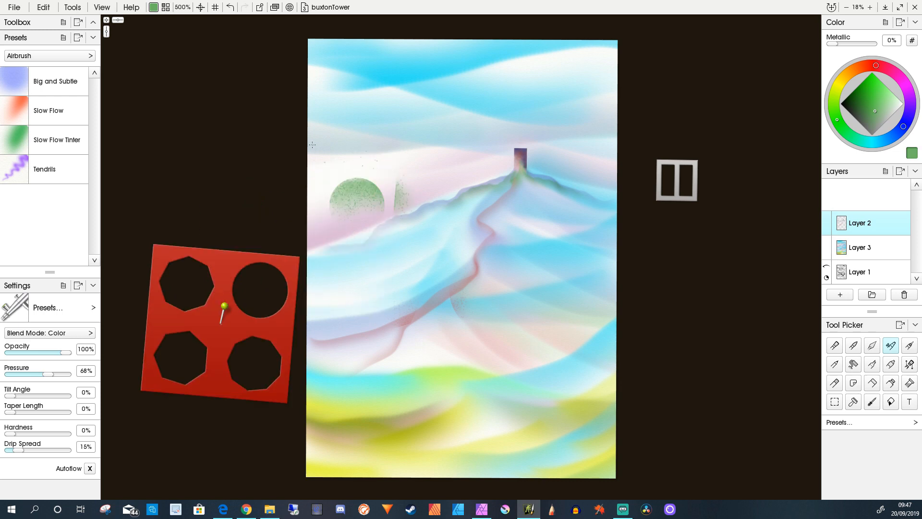
{"action": "left_click_drag", "start_coordinate": [405, 183], "coordinate": [398, 211]}
{"action": "key", "text": "ctrl+z"}
{"action": "key", "text": "ctrl+z"}
{"action": "key", "text": "ctrl+z"}
{"action": "key", "text": "ctrl+z"}
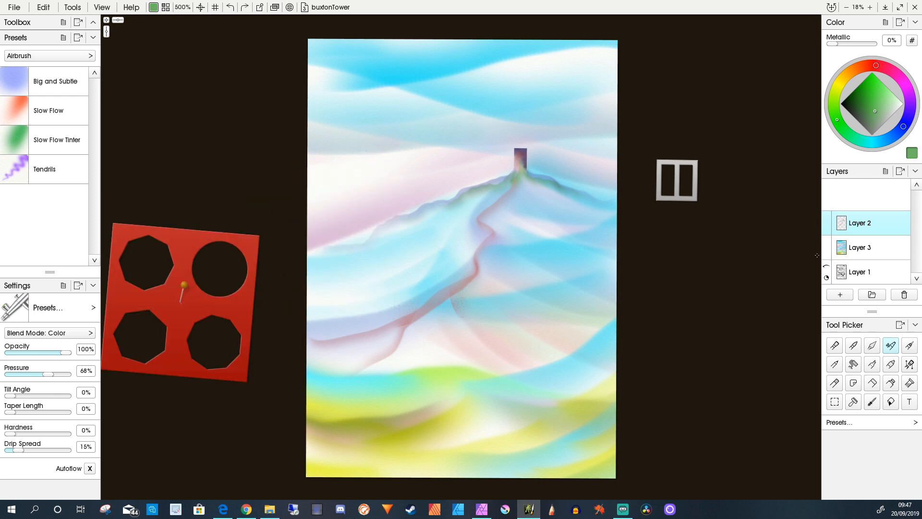
Add another layer, place the shrunken polygon stencil over the left ridge, and test the green airbrush at 259% size.
{"action": "left_click", "coordinate": [839, 294]}
{"action": "left_click_drag", "start_coordinate": [187, 306], "coordinate": [402, 209]}
{"action": "key", "text": "ctrl+z"}
{"action": "left_click_drag", "start_coordinate": [416, 204], "coordinate": [425, 211]}
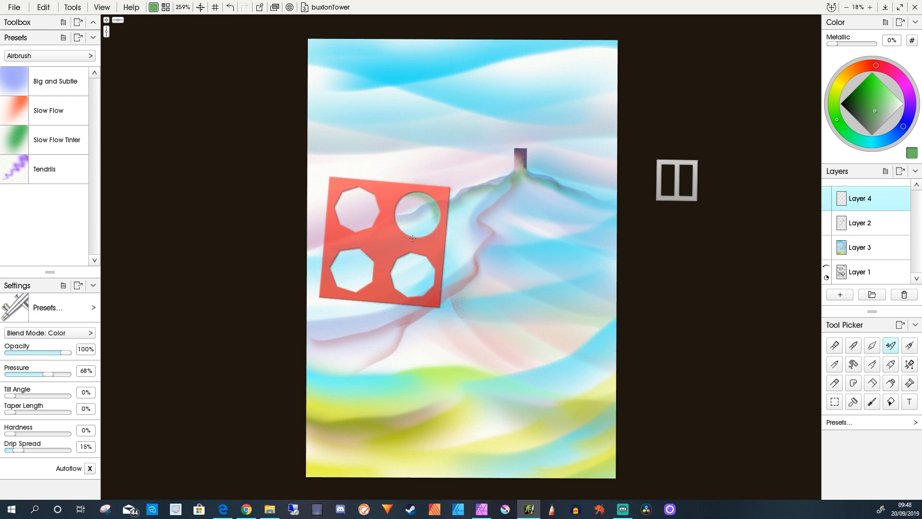
{"action": "key", "text": "ctrl+z"}
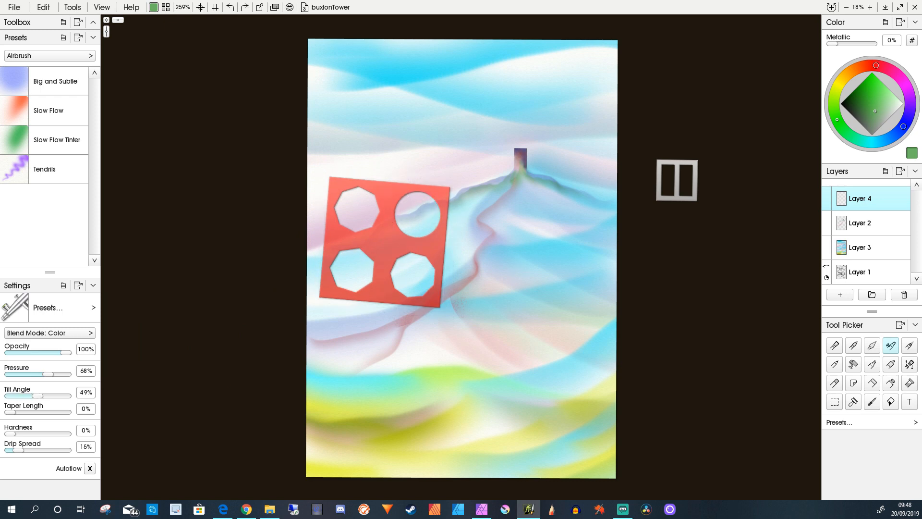
Airbrush a green tree dome through the stencil's round opening on the left ridge, undoing the first strokes.
{"action": "left_click_drag", "start_coordinate": [412, 195], "coordinate": [430, 219]}
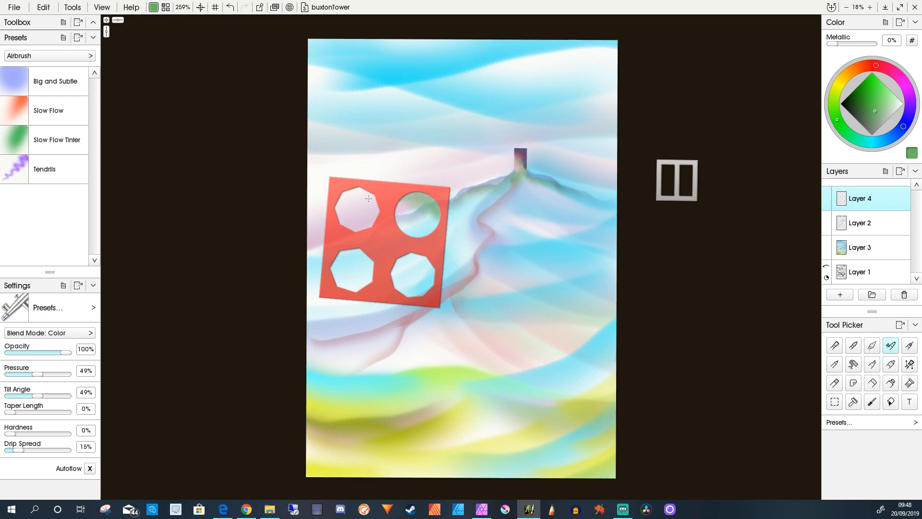
{"action": "mouse_move", "coordinate": [368, 198]}
{"action": "left_mouse_down"}
{"action": "mouse_move", "coordinate": [242, 261]}
{"action": "mouse_move", "coordinate": [327, 247]}
{"action": "left_mouse_up"}
{"action": "key", "text": "ctrl+z"}
{"action": "key", "text": "ctrl+z"}
{"action": "mouse_move", "coordinate": [420, 221]}
{"action": "left_mouse_down"}
{"action": "mouse_move", "coordinate": [213, 258]}
{"action": "mouse_move", "coordinate": [492, 207]}
{"action": "left_mouse_up"}
{"action": "left_click_drag", "start_coordinate": [503, 169], "coordinate": [504, 154]}
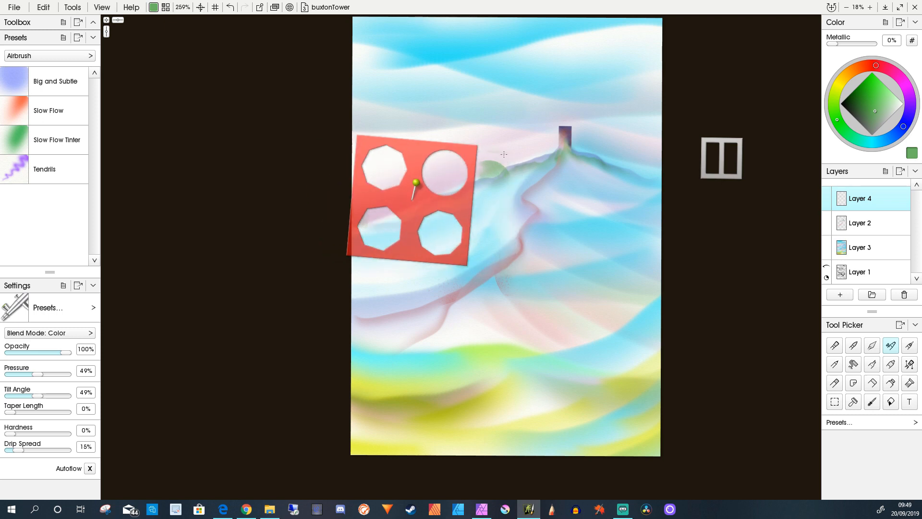
Place the stencil's round opening just left of the green dome and airbrush a muted blue dome through it.
{"action": "left_click", "coordinate": [903, 126]}
{"action": "mouse_move", "coordinate": [418, 186]}
{"action": "left_mouse_down"}
{"action": "mouse_move", "coordinate": [443, 182]}
{"action": "mouse_move", "coordinate": [432, 181]}
{"action": "left_mouse_up"}
{"action": "mouse_move", "coordinate": [474, 159]}
{"action": "left_mouse_down"}
{"action": "mouse_move", "coordinate": [449, 162]}
{"action": "mouse_move", "coordinate": [464, 164]}
{"action": "mouse_move", "coordinate": [439, 178]}
{"action": "left_mouse_up"}
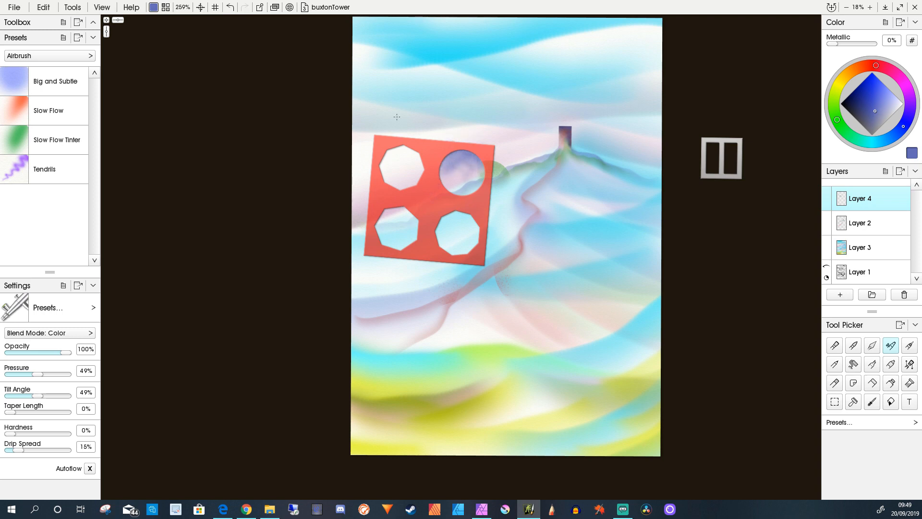
Airbrush another green dome left of the blue one through the shifted stencil, and move the stencil off the painting.
{"action": "right_click", "coordinate": [440, 216]}
{"action": "left_click", "coordinate": [406, 210]}
{"action": "left_click_drag", "start_coordinate": [405, 210], "coordinate": [440, 228]}
{"action": "left_click_drag", "start_coordinate": [443, 183], "coordinate": [439, 187]}
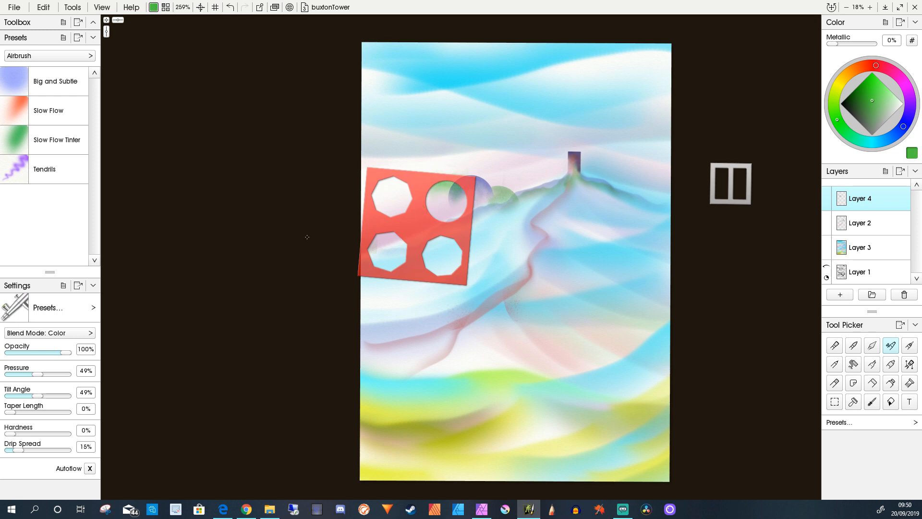
{"action": "left_click_drag", "start_coordinate": [306, 236], "coordinate": [344, 239]}
{"action": "left_click_drag", "start_coordinate": [455, 229], "coordinate": [299, 249]}
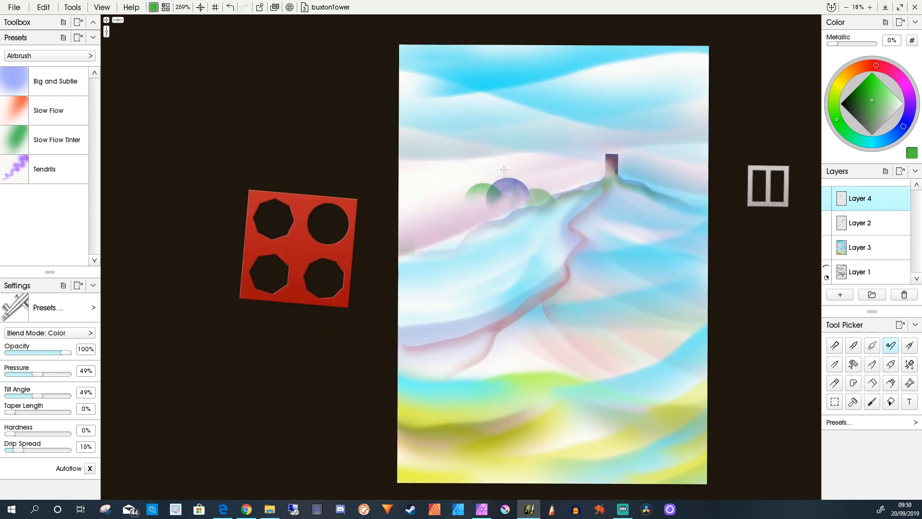
Enlarge the polygon stencil over the ridge's left end and switch the paint colour to blue.
{"action": "scroll", "coordinate": [503, 170], "scroll_direction": "up", "scroll_amount": 2}
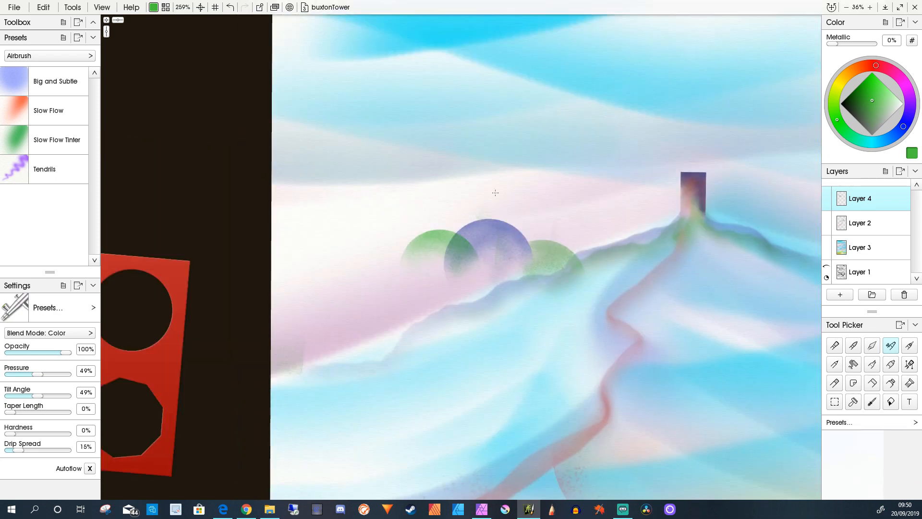
{"action": "scroll", "coordinate": [153, 365], "scroll_direction": "up", "scroll_amount": 4}
{"action": "mouse_move", "coordinate": [144, 365]}
{"action": "left_mouse_down"}
{"action": "mouse_move", "coordinate": [329, 359]}
{"action": "mouse_move", "coordinate": [327, 376]}
{"action": "left_mouse_up"}
{"action": "scroll", "coordinate": [329, 359], "scroll_direction": "up", "scroll_amount": 1}
{"action": "left_click", "coordinate": [904, 126]}
Choose the Big and Subtle airbrush preset and undo the blue test strokes inside the stencil's round opening.
{"action": "mouse_move", "coordinate": [414, 222]}
{"action": "left_mouse_down"}
{"action": "mouse_move", "coordinate": [394, 213]}
{"action": "mouse_move", "coordinate": [351, 222]}
{"action": "mouse_move", "coordinate": [366, 257]}
{"action": "mouse_move", "coordinate": [394, 225]}
{"action": "mouse_move", "coordinate": [326, 269]}
{"action": "mouse_move", "coordinate": [380, 240]}
{"action": "mouse_move", "coordinate": [344, 287]}
{"action": "left_mouse_up"}
{"action": "left_click", "coordinate": [55, 81]}
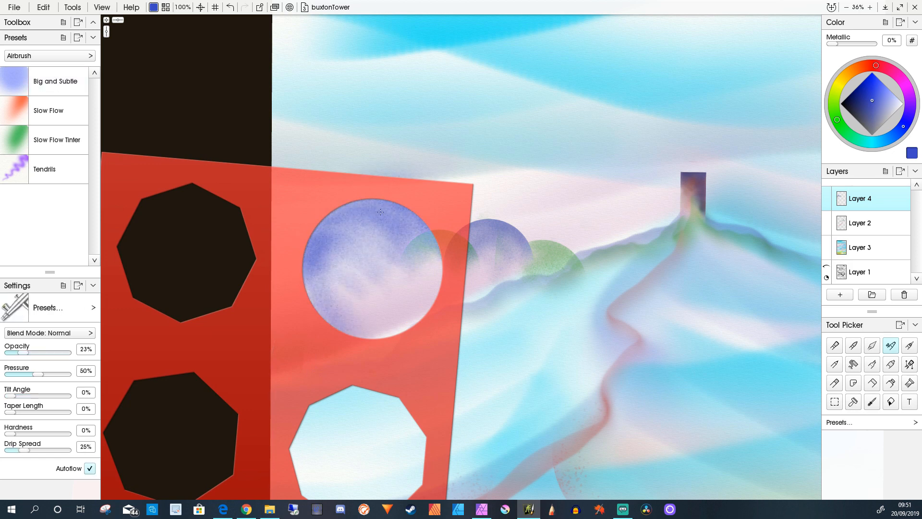
{"action": "key", "text": "ctrl+z"}
{"action": "key", "text": "ctrl+z"}
{"action": "key", "text": "ctrl+z"}
{"action": "key", "text": "ctrl+z"}
{"action": "key", "text": "ctrl+z"}
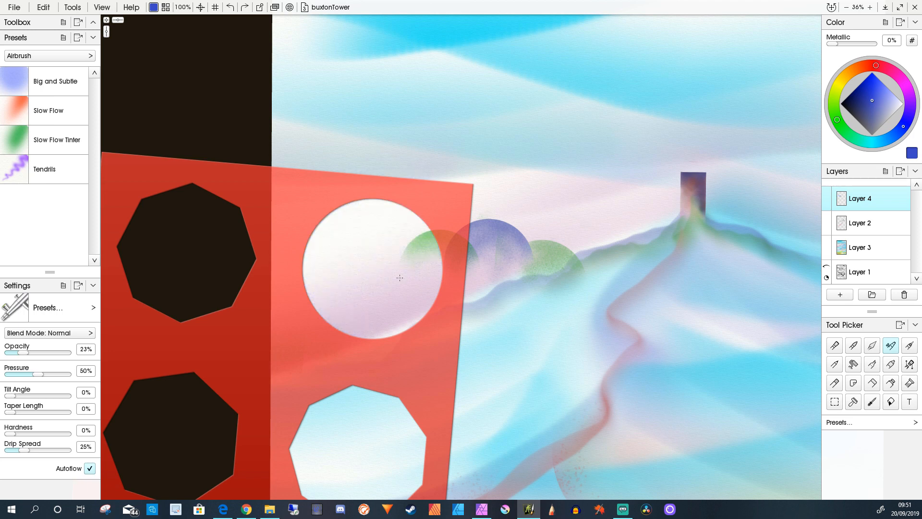
Airbrush a large blue dome at 250% size and 59% opacity, undoing trial strokes, and move the stencil off the painting.
{"action": "mouse_move", "coordinate": [368, 257]}
{"action": "left_mouse_down"}
{"action": "mouse_move", "coordinate": [375, 216]}
{"action": "mouse_move", "coordinate": [350, 237]}
{"action": "mouse_move", "coordinate": [365, 211]}
{"action": "mouse_move", "coordinate": [368, 258]}
{"action": "mouse_move", "coordinate": [401, 233]}
{"action": "mouse_move", "coordinate": [343, 258]}
{"action": "left_mouse_up"}
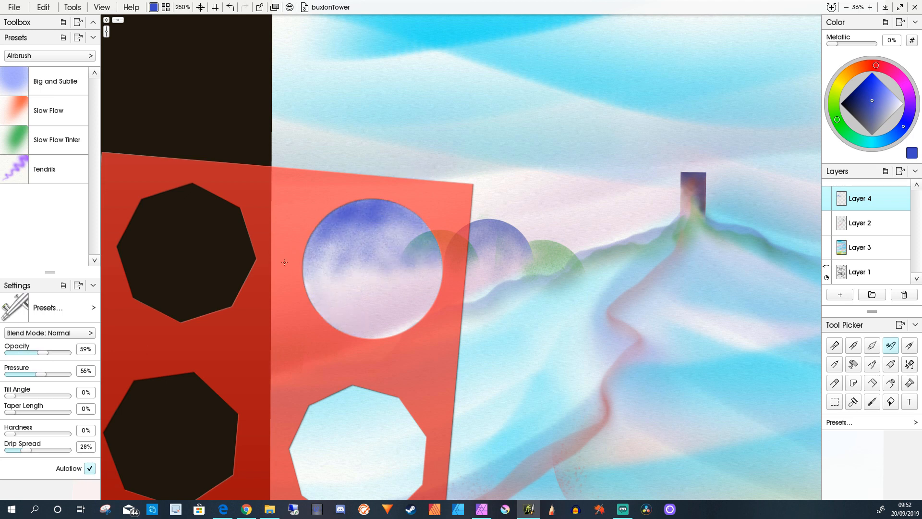
{"action": "key", "text": "ctrl+z"}
{"action": "key", "text": "ctrl+z"}
{"action": "key", "text": "ctrl+z"}
{"action": "key", "text": "ctrl+z"}
{"action": "key", "text": "ctrl+z"}
{"action": "mouse_move", "coordinate": [353, 199]}
{"action": "left_mouse_down"}
{"action": "mouse_move", "coordinate": [337, 204]}
{"action": "mouse_move", "coordinate": [396, 211]}
{"action": "mouse_move", "coordinate": [327, 332]}
{"action": "mouse_move", "coordinate": [314, 249]}
{"action": "mouse_move", "coordinate": [423, 226]}
{"action": "mouse_move", "coordinate": [361, 250]}
{"action": "mouse_move", "coordinate": [395, 294]}
{"action": "mouse_move", "coordinate": [360, 269]}
{"action": "mouse_move", "coordinate": [384, 221]}
{"action": "mouse_move", "coordinate": [322, 250]}
{"action": "mouse_move", "coordinate": [371, 412]}
{"action": "mouse_move", "coordinate": [128, 342]}
{"action": "left_mouse_up"}
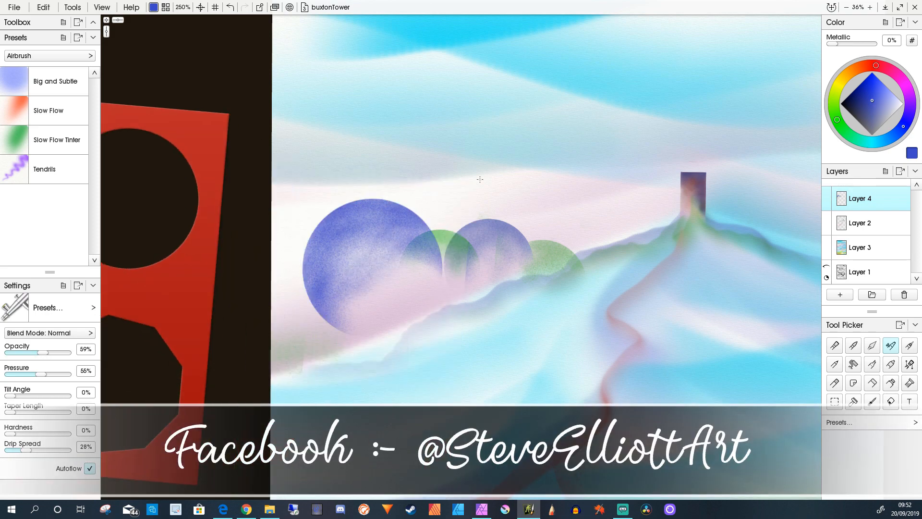
Enlarge the polygon stencil strongly and place its round opening over the right hillside at the painting's edge.
{"action": "scroll", "coordinate": [461, 246], "scroll_direction": "down", "scroll_amount": 2}
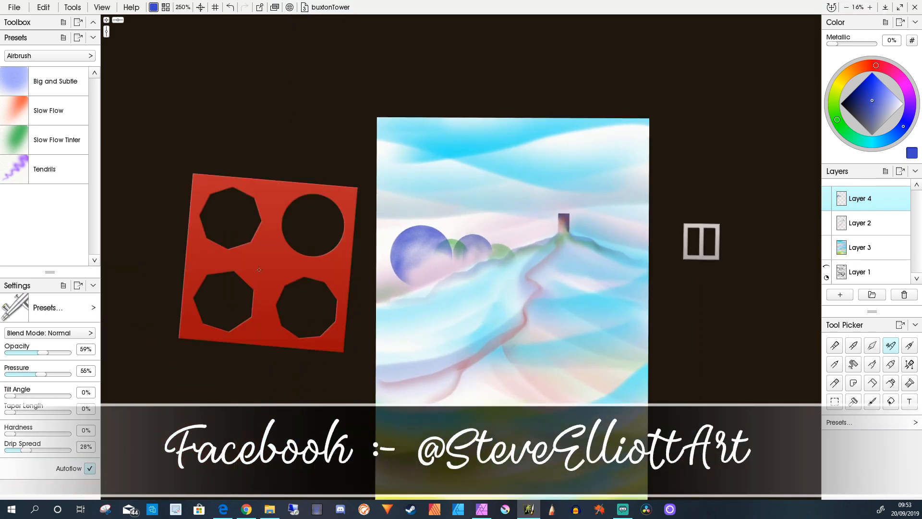
{"action": "left_click_drag", "start_coordinate": [259, 270], "coordinate": [272, 313]}
{"action": "mouse_move", "coordinate": [331, 304]}
{"action": "left_mouse_down"}
{"action": "mouse_move", "coordinate": [392, 299]}
{"action": "mouse_move", "coordinate": [636, 429]}
{"action": "left_mouse_up"}
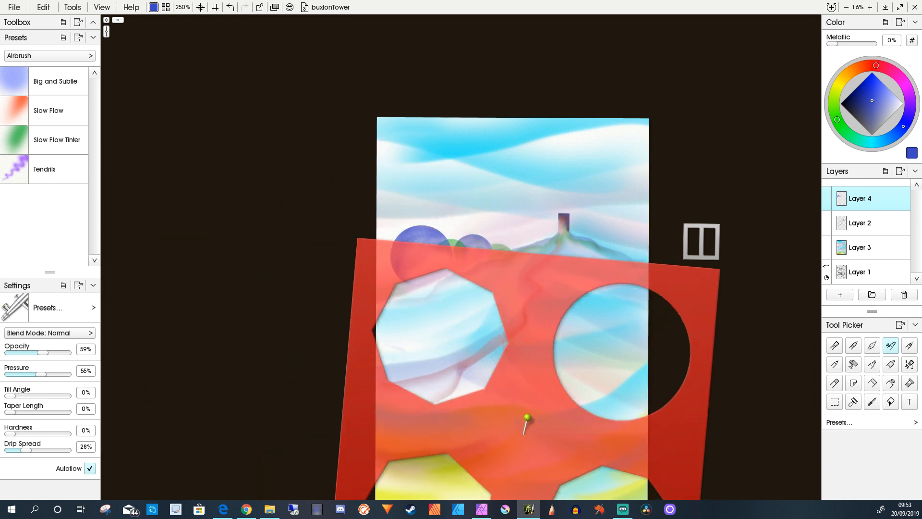
{"action": "left_click_drag", "start_coordinate": [567, 384], "coordinate": [560, 379]}
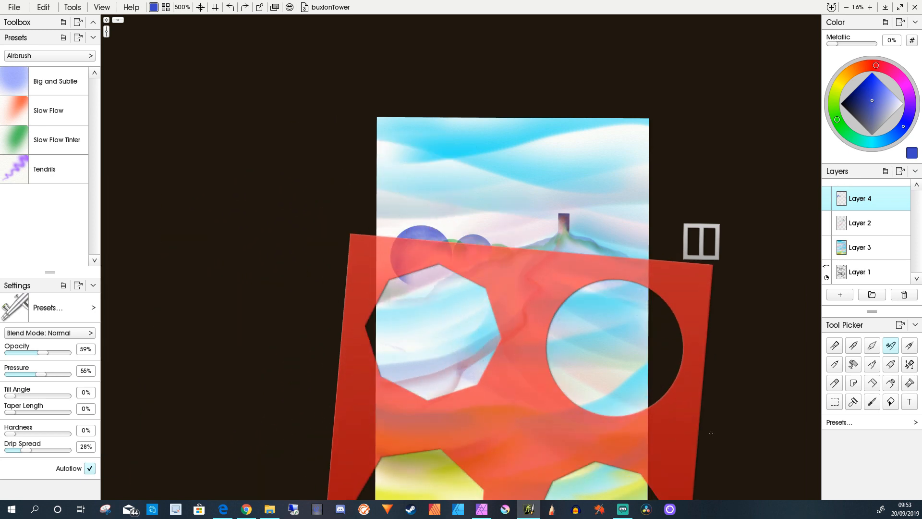
Airbrush blue, green and orange speckles through the round opening with the Slow Flow Tinter preset at 500% size.
{"action": "left_click", "coordinate": [56, 140]}
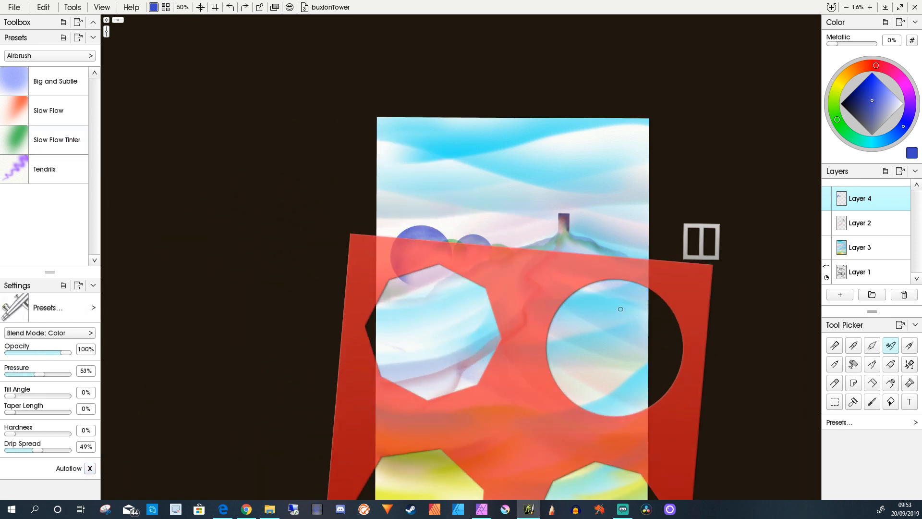
{"action": "mouse_move", "coordinate": [621, 308]}
{"action": "left_mouse_down"}
{"action": "mouse_move", "coordinate": [576, 307]}
{"action": "mouse_move", "coordinate": [614, 483]}
{"action": "left_mouse_up"}
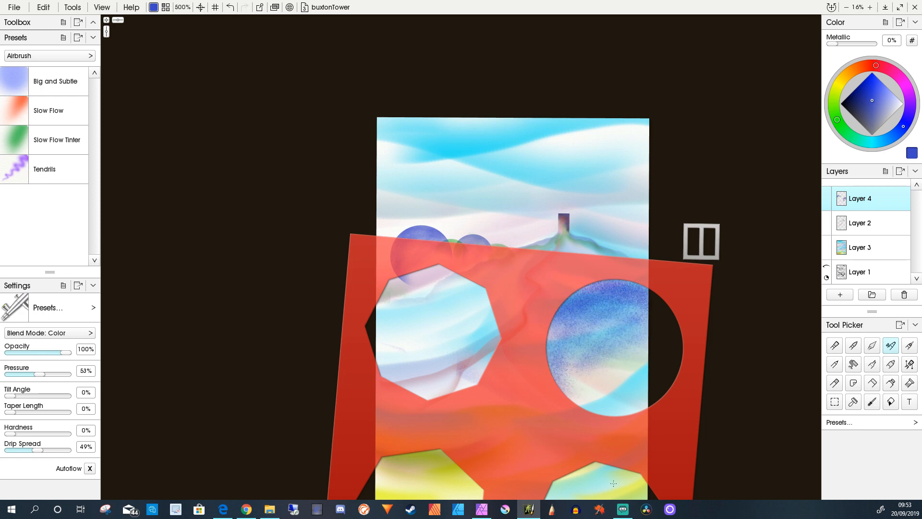
{"action": "left_click_drag", "start_coordinate": [836, 94], "coordinate": [844, 131]}
{"action": "left_click", "coordinate": [872, 82]}
{"action": "mouse_move", "coordinate": [644, 326]}
{"action": "left_mouse_down"}
{"action": "mouse_move", "coordinate": [605, 343]}
{"action": "mouse_move", "coordinate": [581, 341]}
{"action": "mouse_move", "coordinate": [546, 400]}
{"action": "left_mouse_up"}
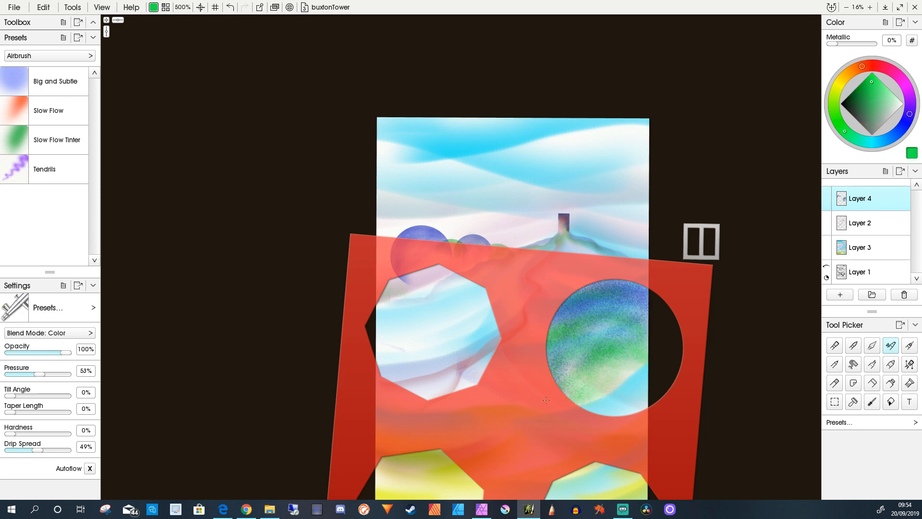
{"action": "left_click", "coordinate": [862, 66]}
{"action": "mouse_move", "coordinate": [634, 367]}
{"action": "left_mouse_down"}
{"action": "mouse_move", "coordinate": [635, 303]}
{"action": "mouse_move", "coordinate": [544, 353]}
{"action": "left_mouse_up"}
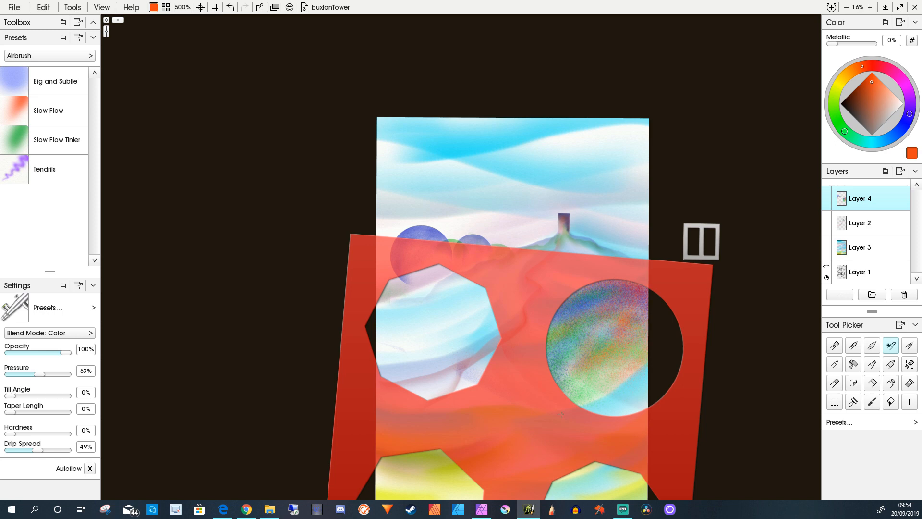
Shift the stencil down and left, add a layer, and airbrush blue and green speckles through its round opening.
{"action": "left_click_drag", "start_coordinate": [561, 415], "coordinate": [434, 465]}
{"action": "left_click", "coordinate": [840, 295]}
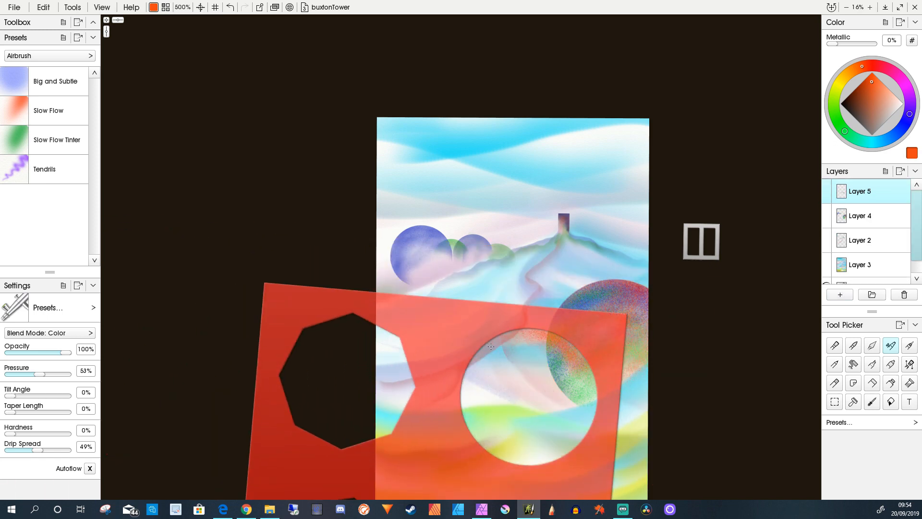
{"action": "left_click", "coordinate": [910, 114]}
{"action": "mouse_move", "coordinate": [528, 343]}
{"action": "left_mouse_down"}
{"action": "mouse_move", "coordinate": [485, 358]}
{"action": "mouse_move", "coordinate": [564, 348]}
{"action": "mouse_move", "coordinate": [528, 344]}
{"action": "mouse_move", "coordinate": [545, 385]}
{"action": "mouse_move", "coordinate": [587, 377]}
{"action": "left_mouse_up"}
{"action": "left_click", "coordinate": [844, 131]}
{"action": "mouse_move", "coordinate": [533, 388]}
{"action": "left_mouse_down"}
{"action": "mouse_move", "coordinate": [509, 411]}
{"action": "mouse_move", "coordinate": [558, 370]}
{"action": "left_mouse_up"}
Shrink the stencil over the lower left hillside, airbrush a green dome on a new layer, and save the painting.
{"action": "mouse_move", "coordinate": [493, 420]}
{"action": "left_mouse_down"}
{"action": "mouse_move", "coordinate": [442, 410]}
{"action": "mouse_move", "coordinate": [218, 316]}
{"action": "left_mouse_up"}
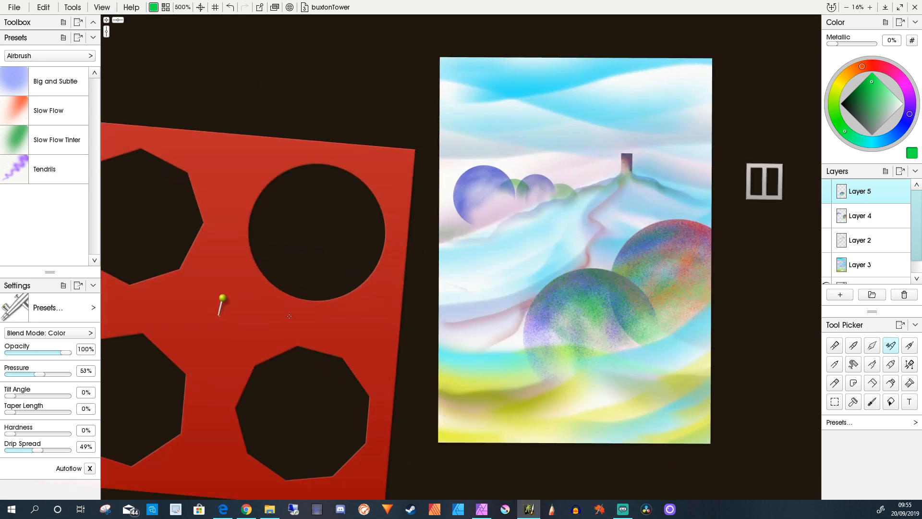
{"action": "mouse_move", "coordinate": [289, 316]}
{"action": "left_mouse_down"}
{"action": "mouse_move", "coordinate": [248, 315]}
{"action": "mouse_move", "coordinate": [490, 363]}
{"action": "left_mouse_up"}
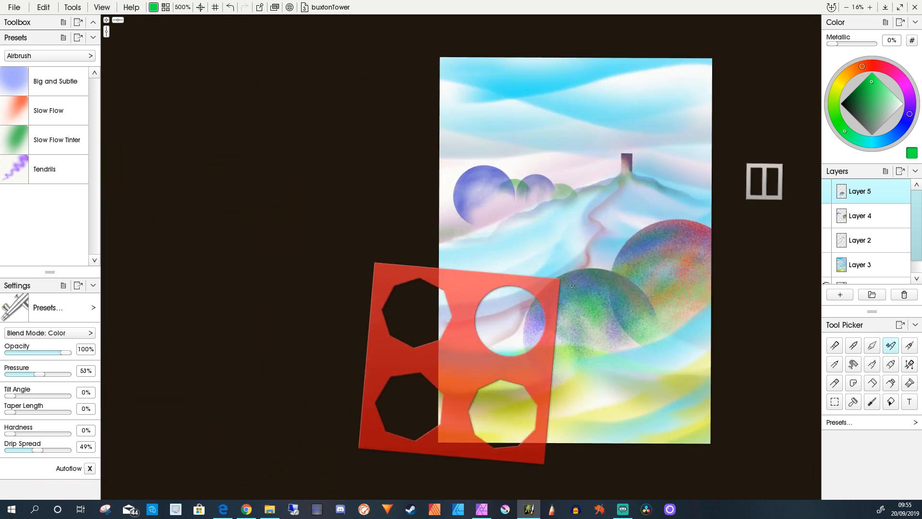
{"action": "key", "text": "ctrl+shift+n"}
{"action": "mouse_move", "coordinate": [572, 285]}
{"action": "left_mouse_down"}
{"action": "mouse_move", "coordinate": [506, 300]}
{"action": "mouse_move", "coordinate": [502, 345]}
{"action": "mouse_move", "coordinate": [258, 342]}
{"action": "left_mouse_up"}
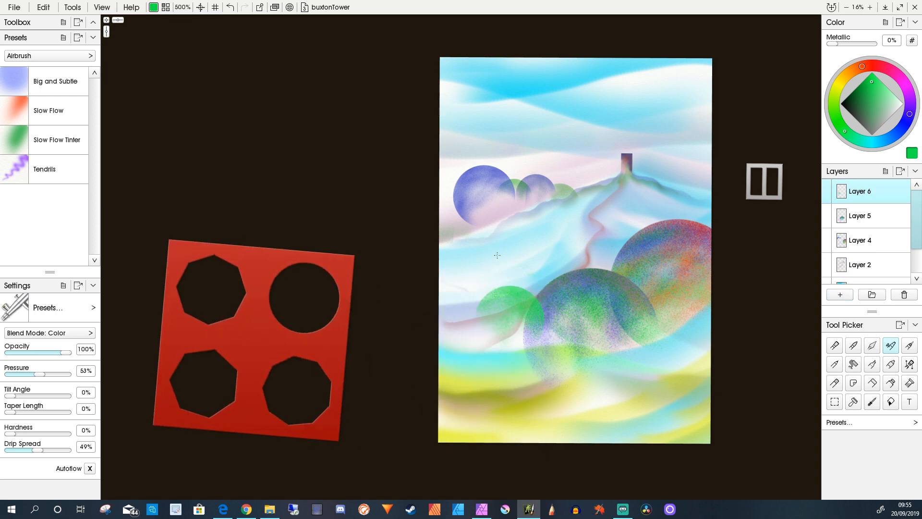
{"action": "key", "text": "ctrl+s"}
Browse the stencil library's Shapes group and every group from Friskets to Textures.
{"action": "left_click", "coordinate": [102, 7]}
{"action": "left_click", "coordinate": [134, 147]}
{"action": "left_click", "coordinate": [761, 214]}
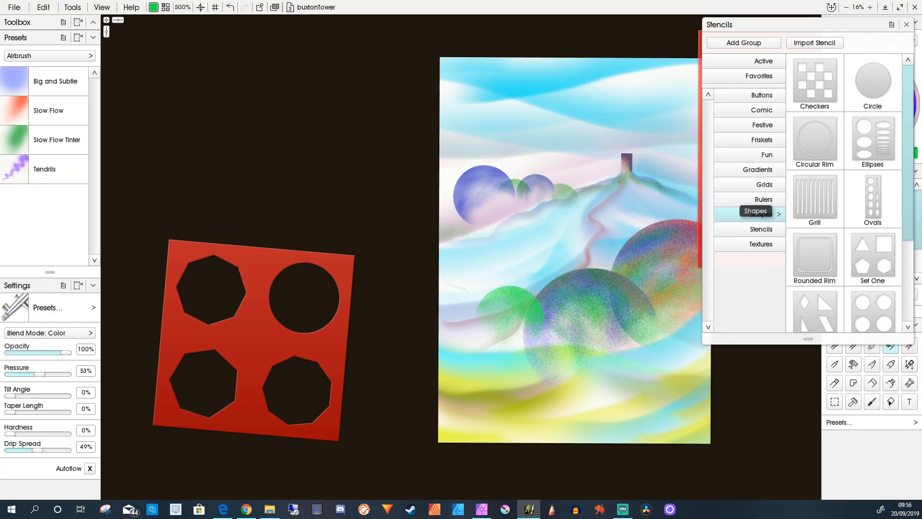
{"action": "scroll", "coordinate": [844, 193], "scroll_direction": "down", "scroll_amount": 5}
{"action": "scroll", "coordinate": [844, 193], "scroll_direction": "up", "scroll_amount": 5}
{"action": "left_click", "coordinate": [762, 140]}
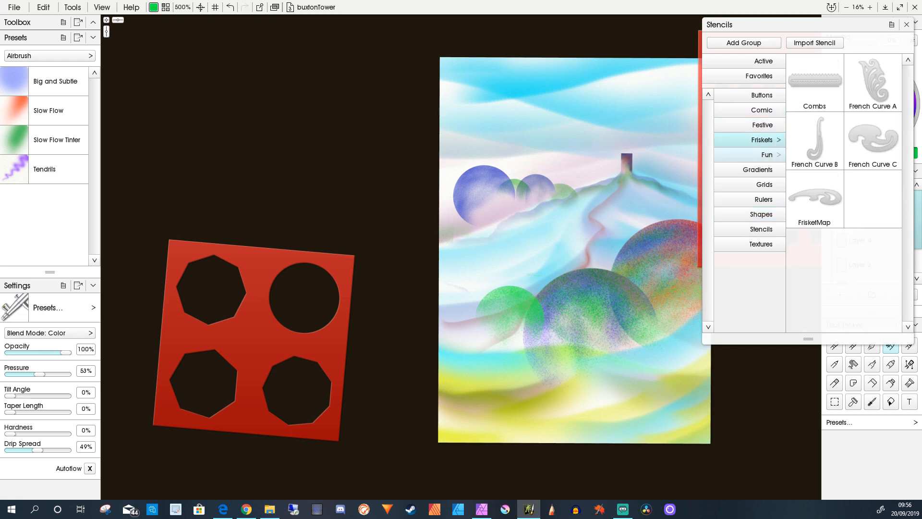
{"action": "left_click", "coordinate": [769, 155]}
{"action": "left_click", "coordinate": [763, 170]}
{"action": "left_click", "coordinate": [763, 184]}
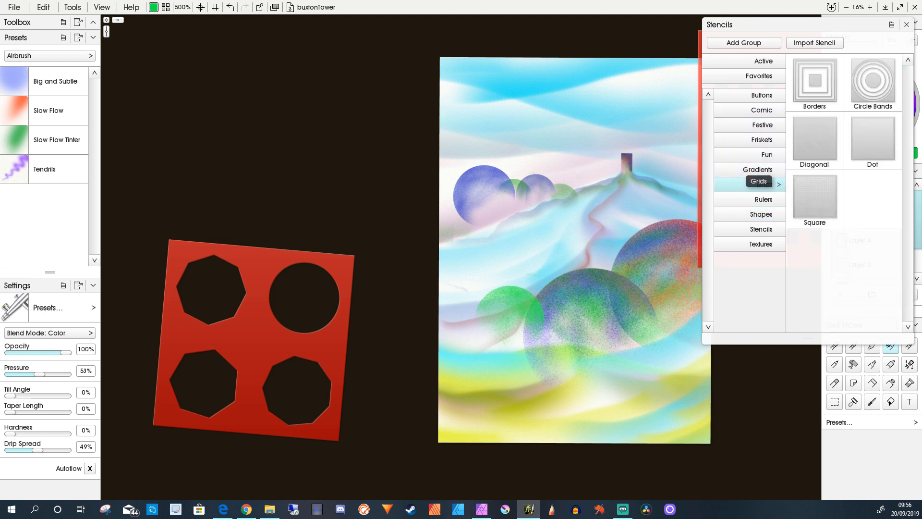
{"action": "left_click", "coordinate": [764, 200]}
{"action": "left_click", "coordinate": [764, 214]}
{"action": "left_click", "coordinate": [764, 229]}
{"action": "left_click", "coordinate": [764, 244]}
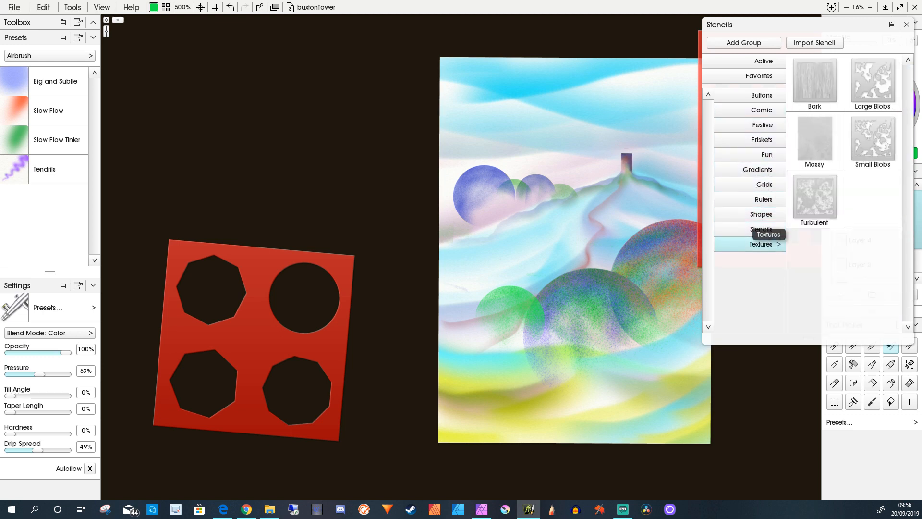
Add the Bark texture stencil over the left hillside and the Wobbly Grill shape stencil.
{"action": "mouse_move", "coordinate": [812, 82]}
{"action": "left_mouse_down"}
{"action": "mouse_move", "coordinate": [258, 178]}
{"action": "mouse_move", "coordinate": [521, 223]}
{"action": "left_mouse_up"}
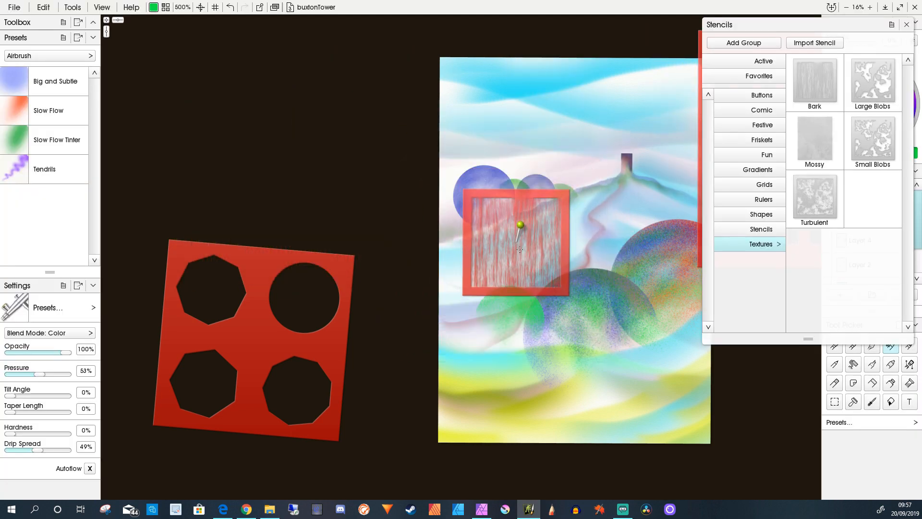
{"action": "left_click", "coordinate": [761, 215]}
{"action": "left_click_drag", "start_coordinate": [909, 159], "coordinate": [908, 245]}
{"action": "left_click", "coordinate": [873, 307]}
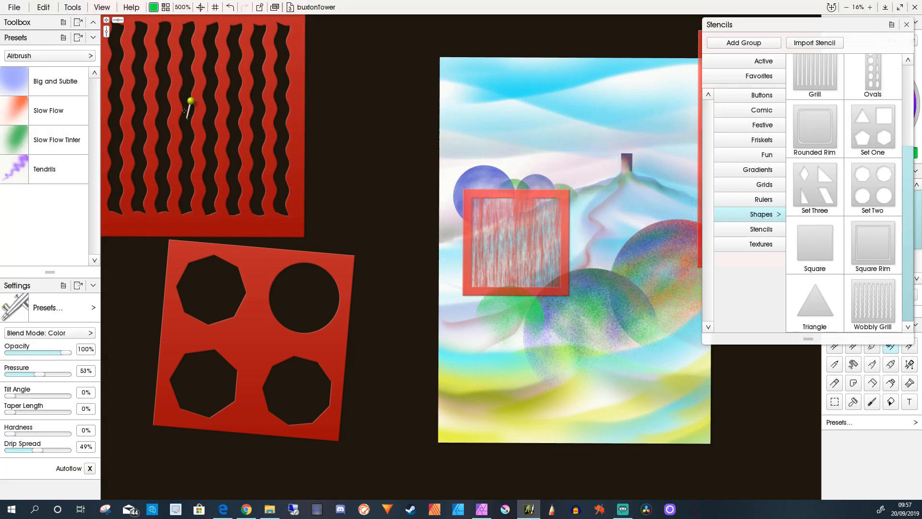
Close the stencil library, move the straight-slotted grill stencil farther down, and nudge the Bark stencil slightly left.
{"action": "left_click", "coordinate": [907, 25]}
{"action": "left_click_drag", "start_coordinate": [756, 241], "coordinate": [782, 483]}
{"action": "left_click_drag", "start_coordinate": [516, 243], "coordinate": [512, 243]}
Airbrush muted purple trunk texture through the Bark stencil below the domes on a new layer, and move the stencil away.
{"action": "left_click", "coordinate": [840, 294]}
{"action": "left_click", "coordinate": [910, 114]}
{"action": "left_click", "coordinate": [868, 118]}
{"action": "left_click_drag", "start_coordinate": [553, 214], "coordinate": [485, 212]}
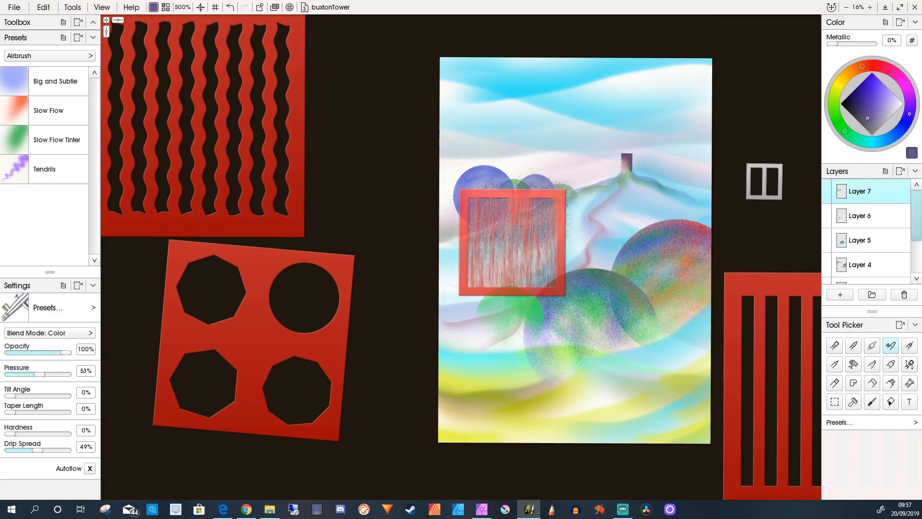
{"action": "left_click_drag", "start_coordinate": [493, 264], "coordinate": [318, 290]}
{"action": "left_click_drag", "start_coordinate": [508, 185], "coordinate": [471, 188]}
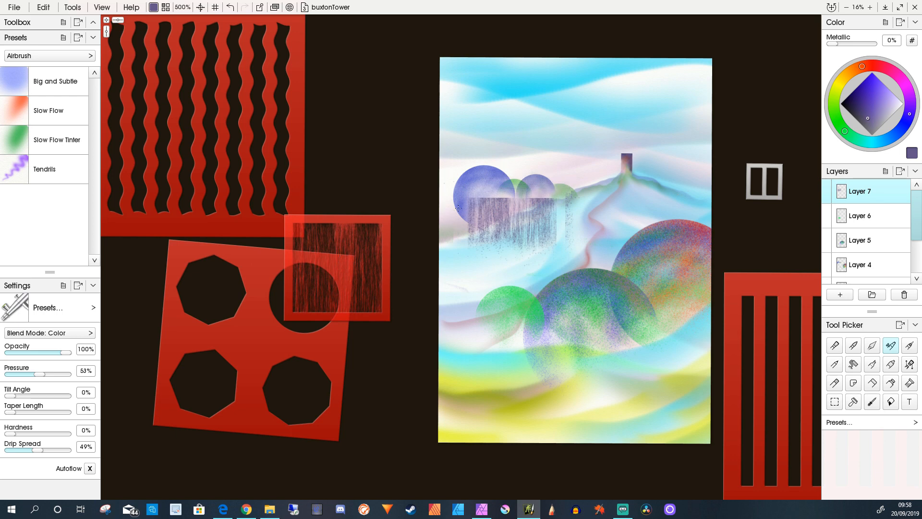
Move the trunk texture layer between Layer 2 and Layer 3 and flip its contents vertically.
{"action": "left_click_drag", "start_coordinate": [859, 191], "coordinate": [859, 223]}
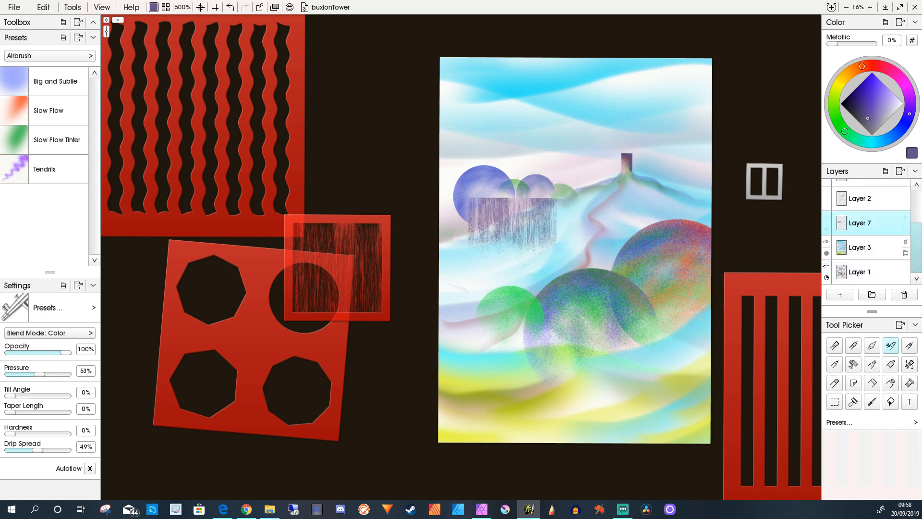
{"action": "left_click", "coordinate": [43, 7]}
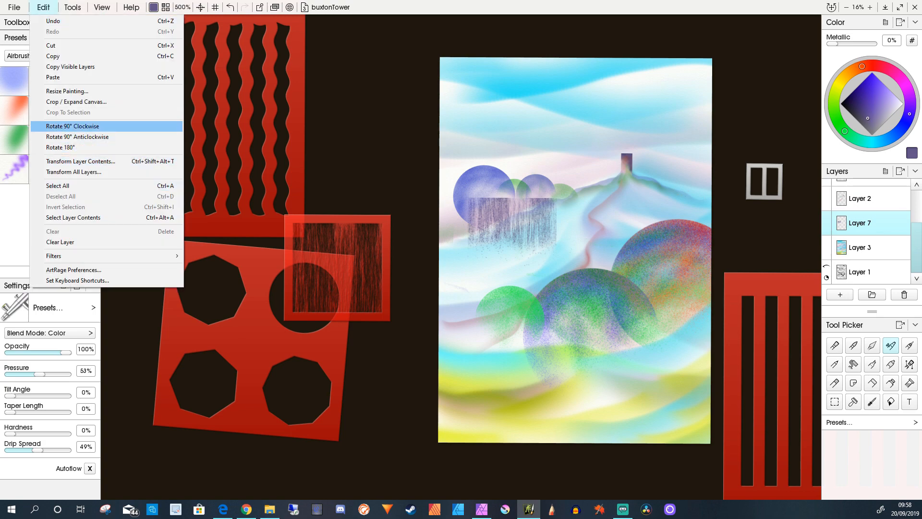
{"action": "left_click", "coordinate": [56, 162]}
{"action": "left_click", "coordinate": [846, 128]}
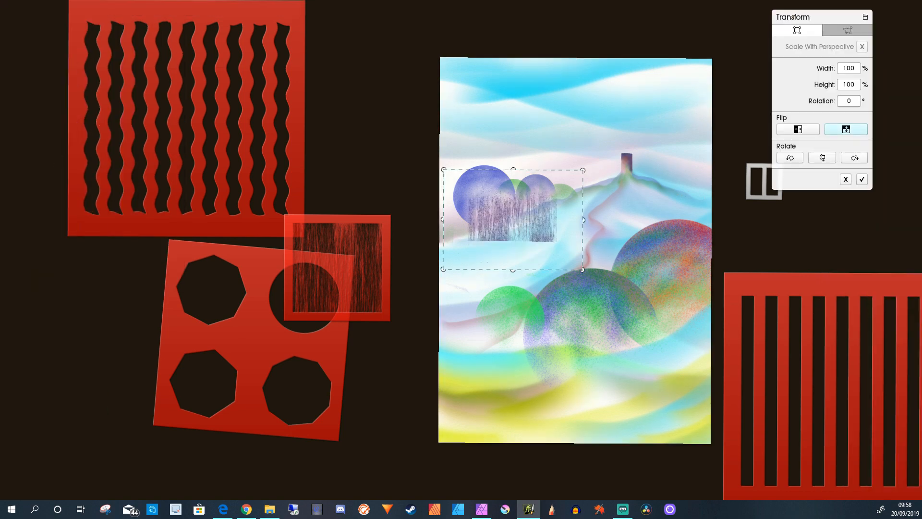
{"action": "left_click", "coordinate": [862, 180]}
Try stretching the trunk texture to 115% width and 91% height.
{"action": "mouse_move", "coordinate": [485, 220]}
{"action": "left_mouse_down"}
{"action": "mouse_move", "coordinate": [477, 226]}
{"action": "mouse_move", "coordinate": [492, 237]}
{"action": "left_mouse_up"}
{"action": "left_click", "coordinate": [44, 7]}
{"action": "left_click", "coordinate": [56, 161]}
{"action": "left_click_drag", "start_coordinate": [567, 229], "coordinate": [578, 228]}
{"action": "left_click_drag", "start_coordinate": [420, 175], "coordinate": [428, 181]}
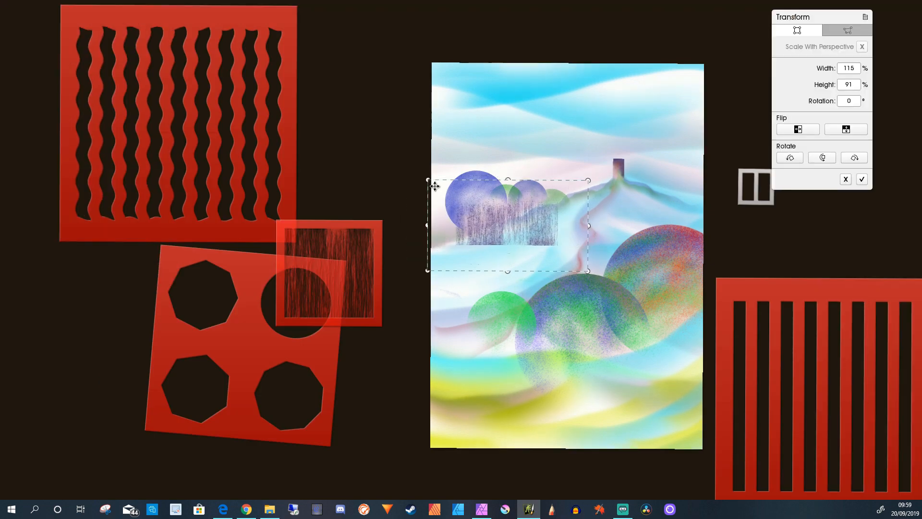
{"action": "left_click", "coordinate": [846, 179]}
Clear the trunk texture from Layer 7 and choose the Tendrils airbrush preset.
{"action": "left_click", "coordinate": [43, 8]}
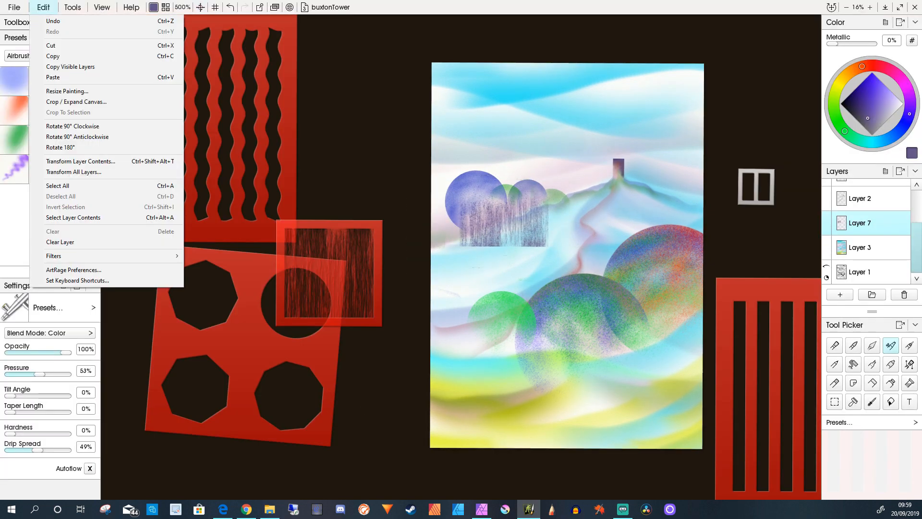
{"action": "left_click", "coordinate": [59, 243]}
{"action": "left_click", "coordinate": [53, 169]}
{"action": "left_click_drag", "start_coordinate": [917, 244], "coordinate": [916, 211]}
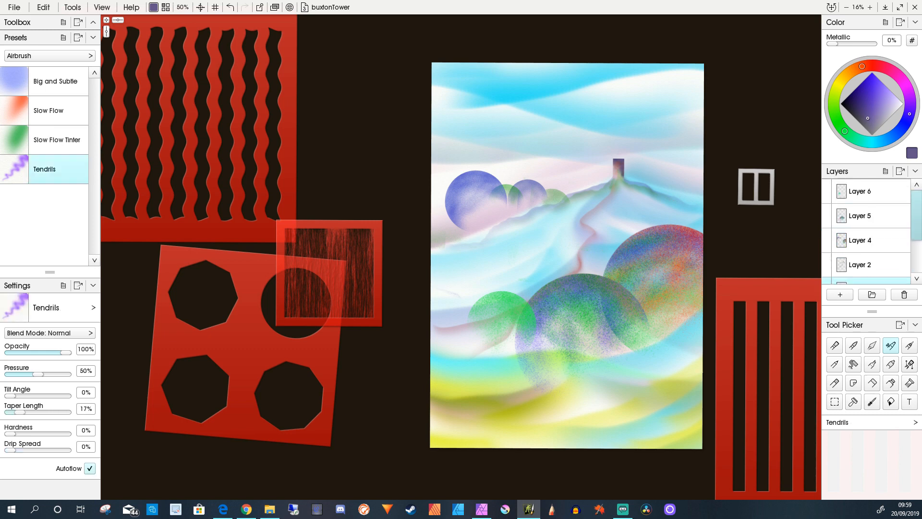
Select Layer 4 and set the airbrush's taper length to 50%.
{"action": "left_click", "coordinate": [869, 192]}
{"action": "left_click", "coordinate": [868, 216]}
{"action": "left_click", "coordinate": [865, 240]}
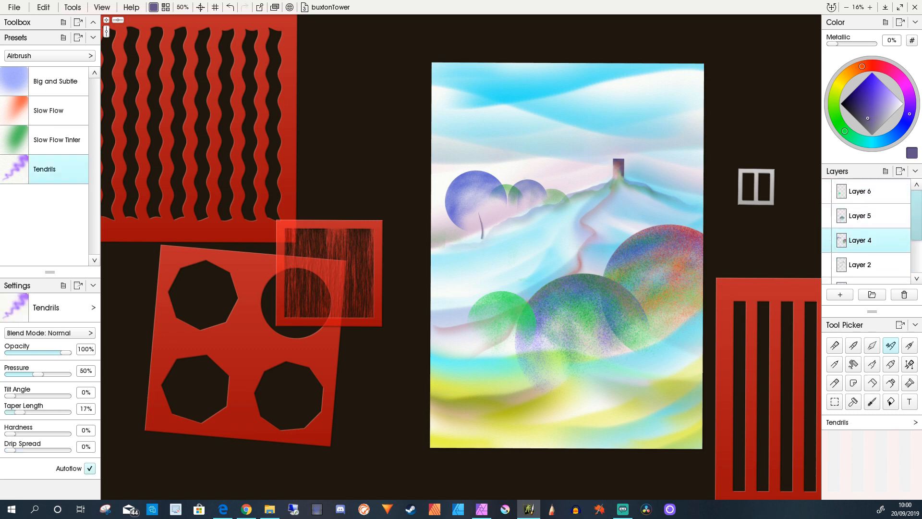
{"action": "left_click_drag", "start_coordinate": [20, 412], "coordinate": [38, 412]}
Try thin purple trunks with branches below the distant domes on Layer 4 and undo them.
{"action": "left_click_drag", "start_coordinate": [473, 186], "coordinate": [482, 237]}
{"action": "key", "text": "ctrl+z"}
{"action": "key", "text": "ctrl+z"}
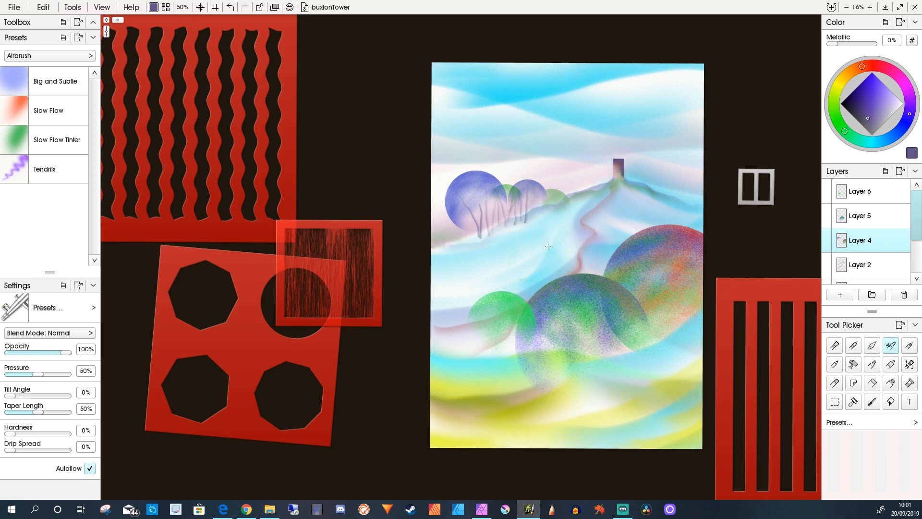
{"action": "key", "text": "ctrl+z"}
{"action": "key", "text": "ctrl+z"}
{"action": "key", "text": "ctrl+z"}
{"action": "key", "text": "ctrl+z"}
{"action": "key", "text": "ctrl+z"}
{"action": "key", "text": "ctrl+z"}
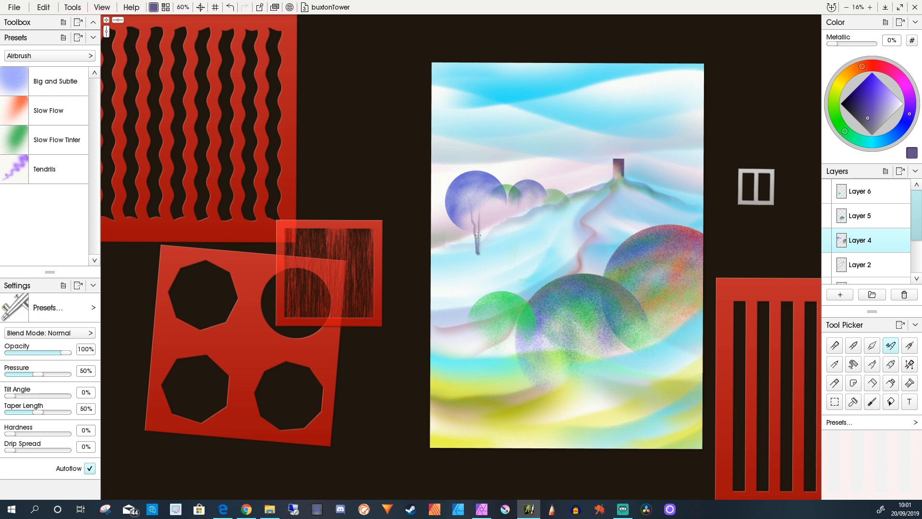
Airbrush slender branching purple trunks below the four distant domes on Layer 4.
{"action": "left_click_drag", "start_coordinate": [478, 235], "coordinate": [488, 205]}
{"action": "key", "text": "ctrl+z"}
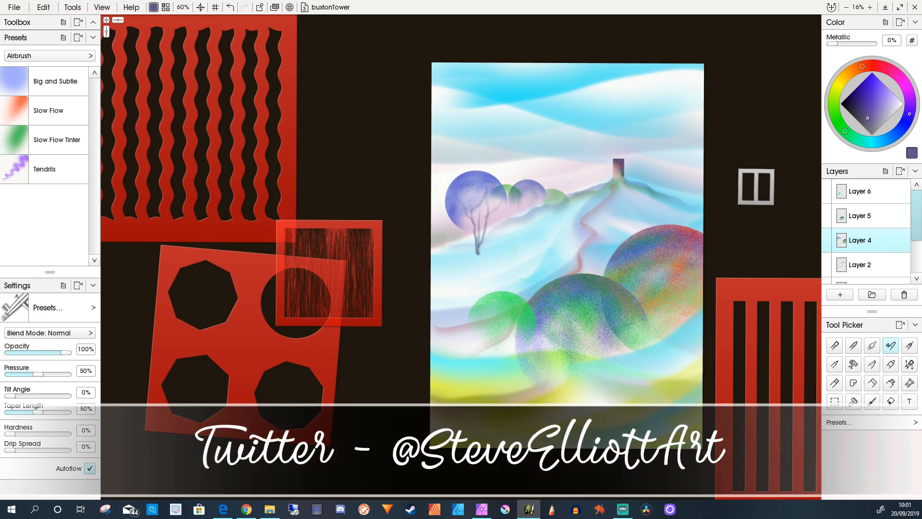
{"action": "key", "text": "ctrl+z"}
{"action": "left_click_drag", "start_coordinate": [503, 245], "coordinate": [513, 204]}
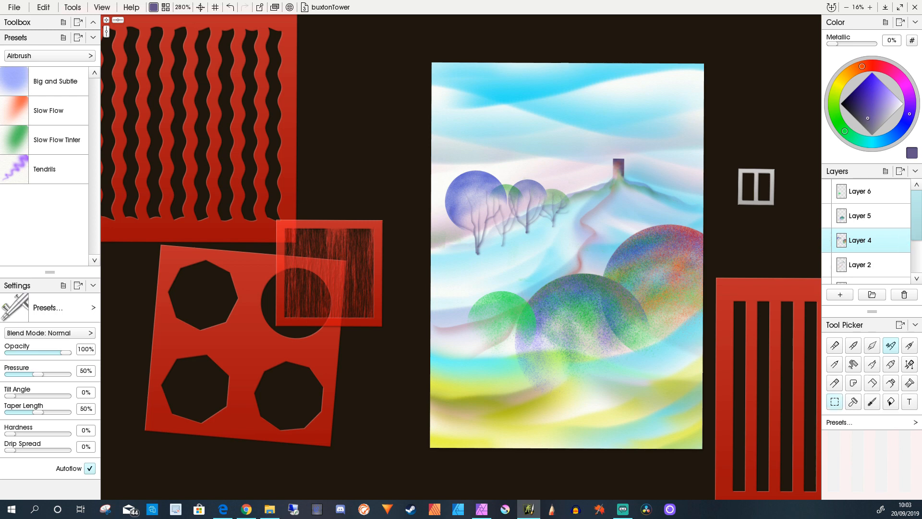
Select the large red dome with a Hard Circle selection and cut and paste it onto its own new layer.
{"action": "left_click", "coordinate": [834, 402]}
{"action": "left_click", "coordinate": [52, 81]}
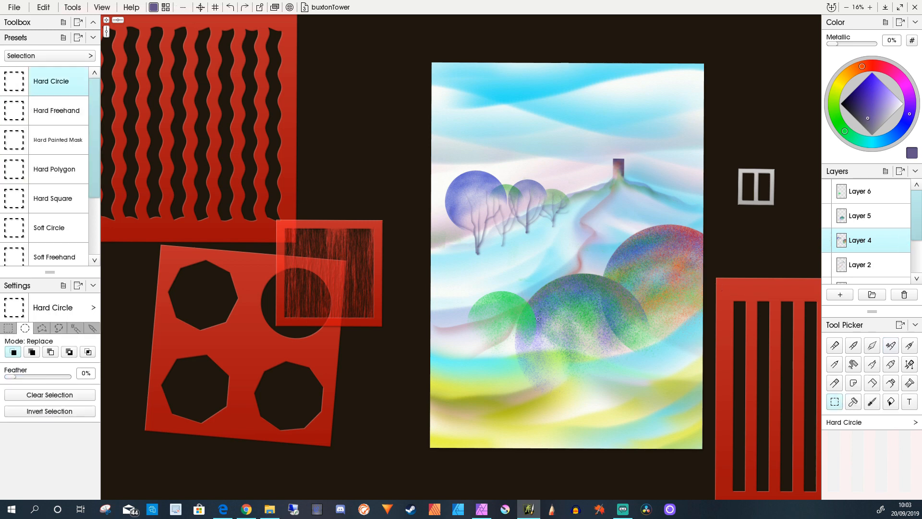
{"action": "left_click_drag", "start_coordinate": [584, 207], "coordinate": [748, 375]}
{"action": "left_click", "coordinate": [43, 7]}
{"action": "left_click", "coordinate": [57, 46]}
{"action": "left_click", "coordinate": [43, 7]}
{"action": "left_click", "coordinate": [54, 78]}
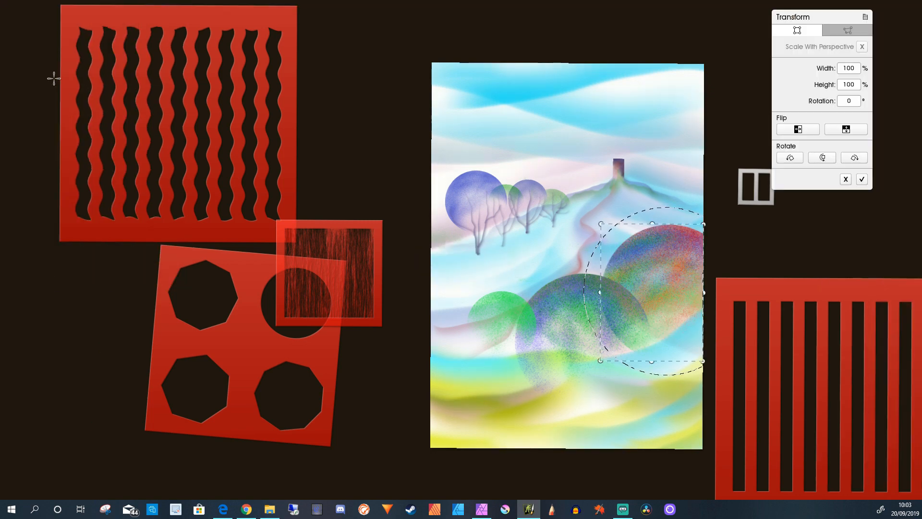
{"action": "key", "text": "Return"}
{"action": "left_click", "coordinate": [864, 240]}
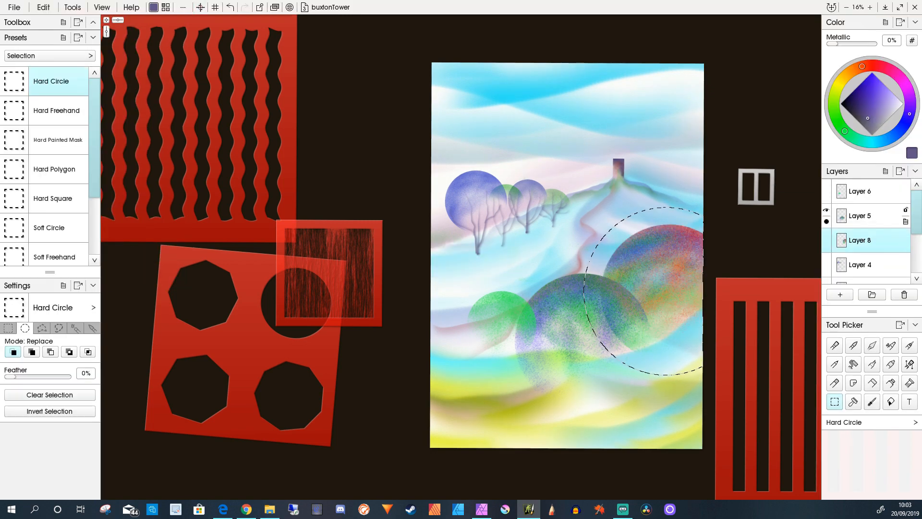
Merge Layer 6 and Layer 5 down into Layer 8 so the foreground domes share one layer.
{"action": "left_click", "coordinate": [865, 191]}
{"action": "left_click", "coordinate": [905, 197]}
{"action": "left_click", "coordinate": [799, 348]}
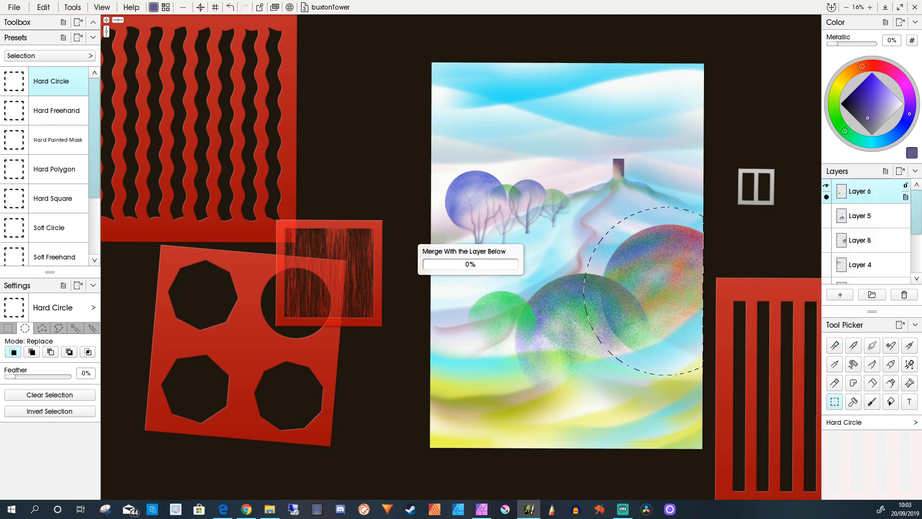
{"action": "left_click", "coordinate": [906, 197]}
{"action": "left_click", "coordinate": [799, 348]}
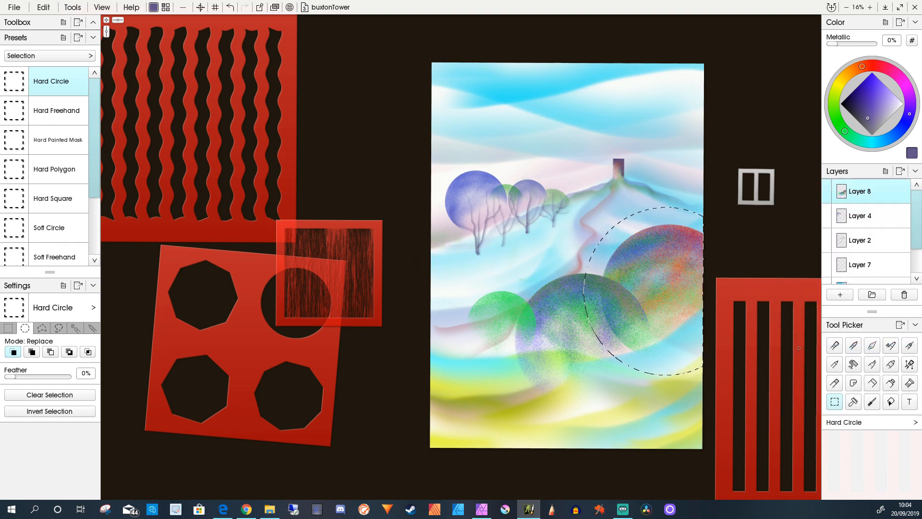
Clear the circular selection and transform the merged foreground domes to a higher position on the hillside.
{"action": "left_click", "coordinate": [43, 7]}
{"action": "left_click", "coordinate": [61, 196]}
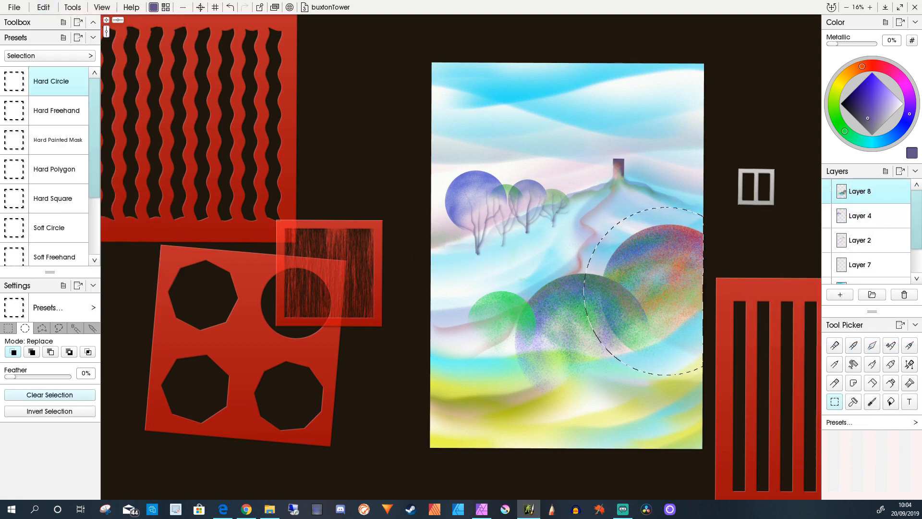
{"action": "left_click", "coordinate": [43, 7]}
{"action": "left_click", "coordinate": [80, 161]}
{"action": "left_click_drag", "start_coordinate": [571, 334], "coordinate": [539, 344]}
{"action": "key", "text": "Return"}
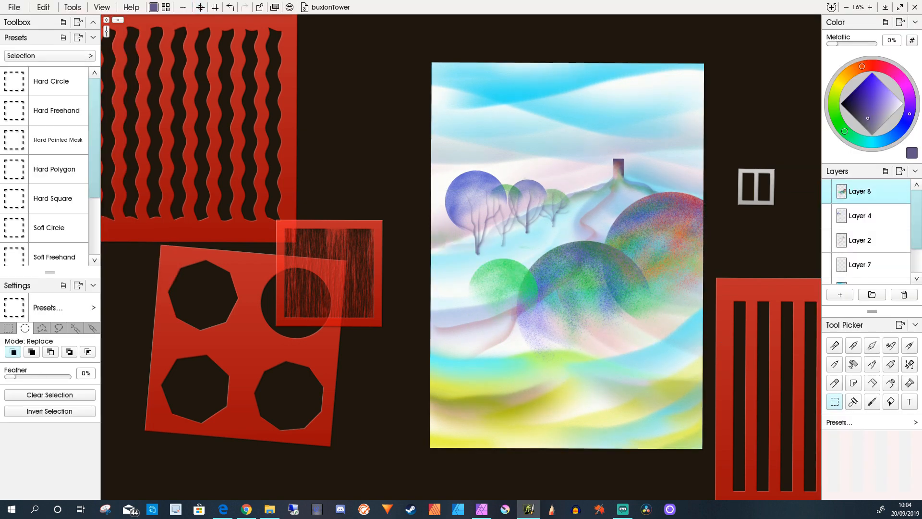
Select Layer 7 and set up the Tendrils airbrush with 57% taper length and 21% hardness.
{"action": "scroll", "coordinate": [871, 221], "scroll_direction": "down", "scroll_amount": 1}
{"action": "scroll", "coordinate": [870, 220], "scroll_direction": "up", "scroll_amount": 1}
{"action": "scroll", "coordinate": [870, 222], "scroll_direction": "down", "scroll_amount": 2}
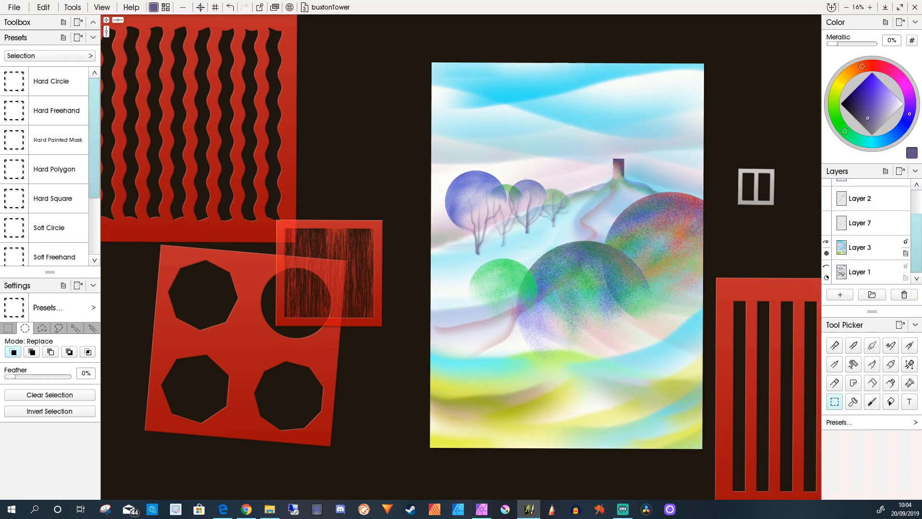
{"action": "left_click", "coordinate": [860, 224]}
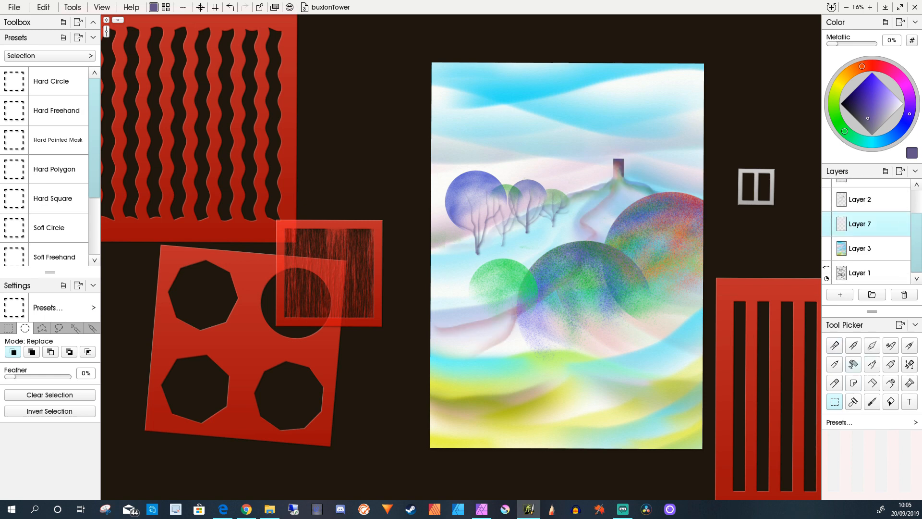
{"action": "left_click", "coordinate": [891, 345]}
{"action": "left_click", "coordinate": [45, 169]}
{"action": "left_click_drag", "start_coordinate": [10, 395], "coordinate": [41, 412]}
{"action": "left_click_drag", "start_coordinate": [10, 434], "coordinate": [22, 434]}
Try purple trunk strokes below the large middle dome at different brush sizes, undoing each attempt.
{"action": "left_click_drag", "start_coordinate": [593, 424], "coordinate": [601, 307]}
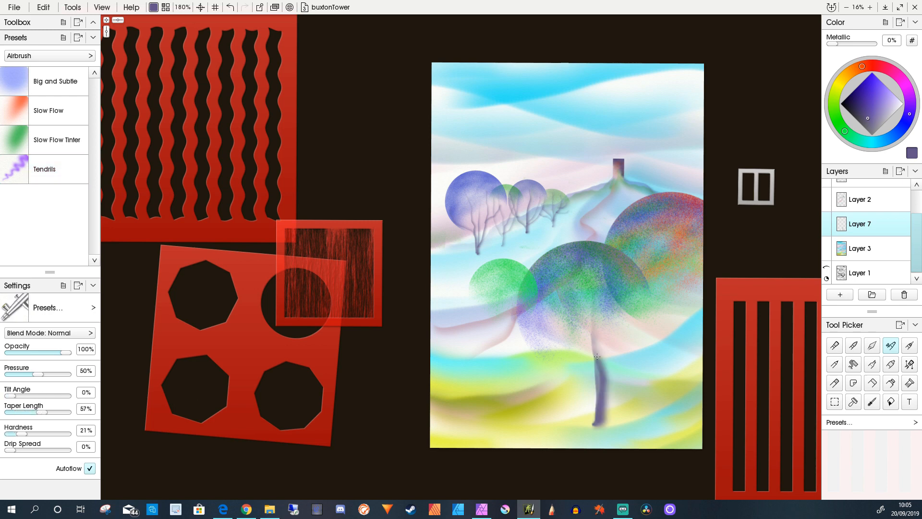
{"action": "key", "text": "ctrl+z"}
{"action": "left_click_drag", "start_coordinate": [592, 425], "coordinate": [600, 299]}
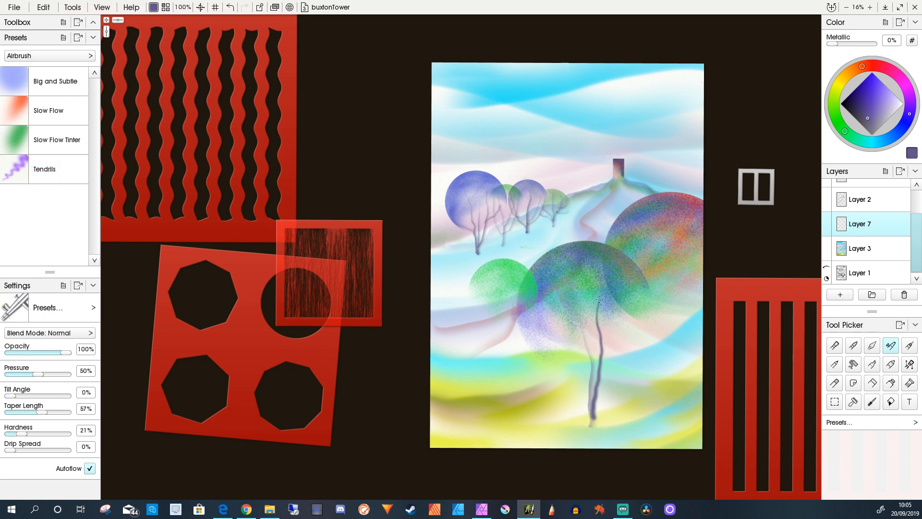
{"action": "key", "text": "ctrl+z"}
{"action": "left_click_drag", "start_coordinate": [592, 425], "coordinate": [600, 273]}
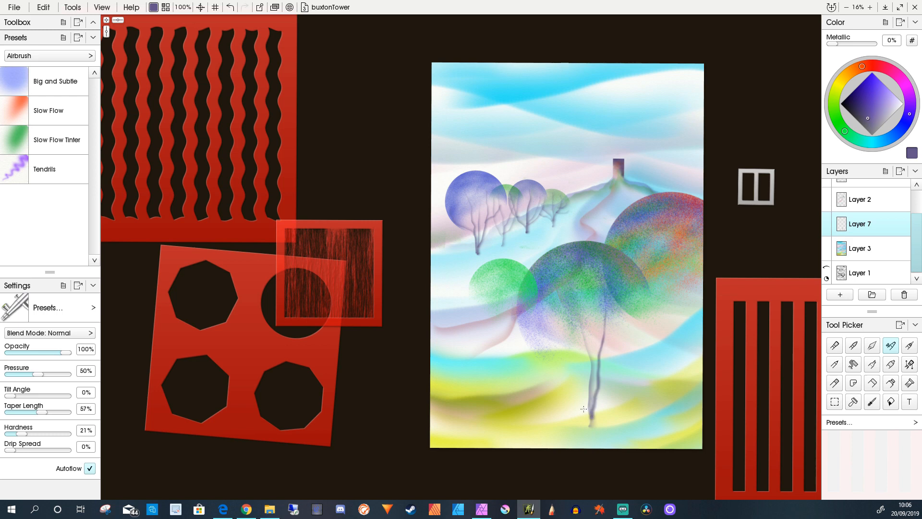
{"action": "key", "text": "ctrl+z"}
{"action": "left_click_drag", "start_coordinate": [586, 422], "coordinate": [575, 277]}
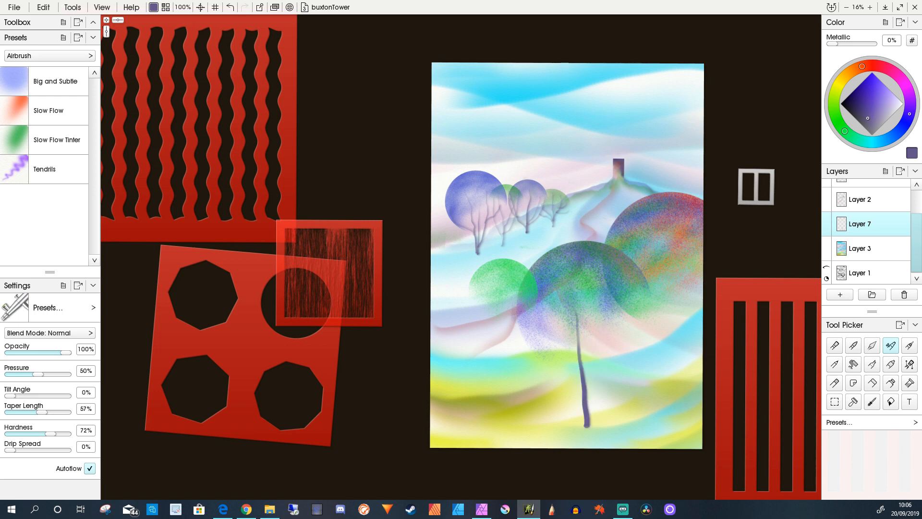
Try the middle dome's trunk with the airbrush's drip spread at 35% and undo the strokes.
{"action": "left_click_drag", "start_coordinate": [10, 451], "coordinate": [28, 450]}
{"action": "left_click_drag", "start_coordinate": [597, 424], "coordinate": [601, 288]}
{"action": "key", "text": "ctrl+z"}
{"action": "key", "text": "ctrl+z"}
{"action": "left_click_drag", "start_coordinate": [585, 420], "coordinate": [583, 291]}
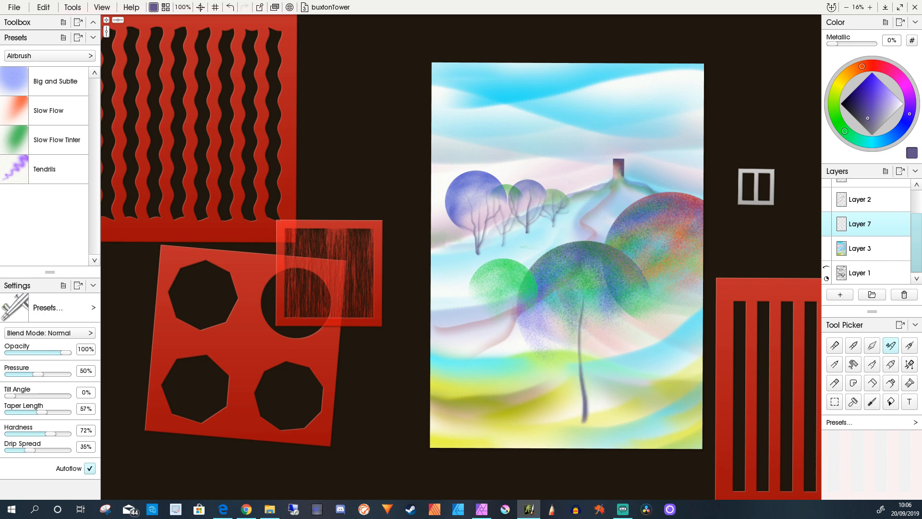
{"action": "left_click_drag", "start_coordinate": [591, 418], "coordinate": [597, 289]}
{"action": "key", "text": "ctrl+z"}
{"action": "key", "text": "ctrl+z"}
Set the airbrush's opacity to 76% and test a straight trunk stroke below the large middle dome.
{"action": "left_click_drag", "start_coordinate": [65, 353], "coordinate": [34, 353]}
{"action": "mouse_move", "coordinate": [590, 421]}
{"action": "left_mouse_down"}
{"action": "mouse_move", "coordinate": [586, 297]}
{"action": "mouse_move", "coordinate": [595, 337]}
{"action": "mouse_move", "coordinate": [596, 300]}
{"action": "left_mouse_up"}
{"action": "key", "text": "ctrl+z"}
{"action": "key", "text": "ctrl+z"}
{"action": "left_click_drag", "start_coordinate": [35, 352], "coordinate": [52, 353]}
{"action": "left_click_drag", "start_coordinate": [593, 425], "coordinate": [593, 266]}
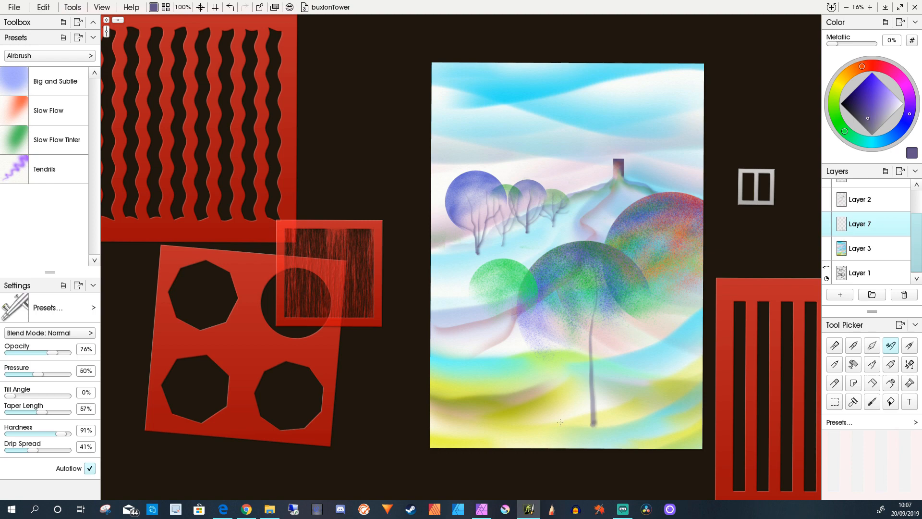
Try several tall trunks side by side below the foreground domes and undo them.
{"action": "left_click_drag", "start_coordinate": [560, 423], "coordinate": [570, 293]}
{"action": "left_click_drag", "start_coordinate": [553, 418], "coordinate": [539, 300]}
{"action": "left_click_drag", "start_coordinate": [621, 403], "coordinate": [616, 300]}
{"action": "key", "text": "ctrl+z"}
{"action": "key", "text": "ctrl+z"}
{"action": "key", "text": "ctrl+z"}
{"action": "key", "text": "ctrl+z"}
{"action": "mouse_move", "coordinate": [595, 427]}
{"action": "left_mouse_down"}
{"action": "mouse_move", "coordinate": [600, 274]}
{"action": "mouse_move", "coordinate": [586, 290]}
{"action": "left_mouse_up"}
{"action": "key", "text": "ctrl+z"}
{"action": "key", "text": "ctrl+z"}
Compare the trial trunks below the middle dome by undoing and redoing them, and remove them.
{"action": "scroll", "coordinate": [505, 253], "scroll_direction": "down", "scroll_amount": 2}
{"action": "scroll", "coordinate": [504, 253], "scroll_direction": "up", "scroll_amount": 4}
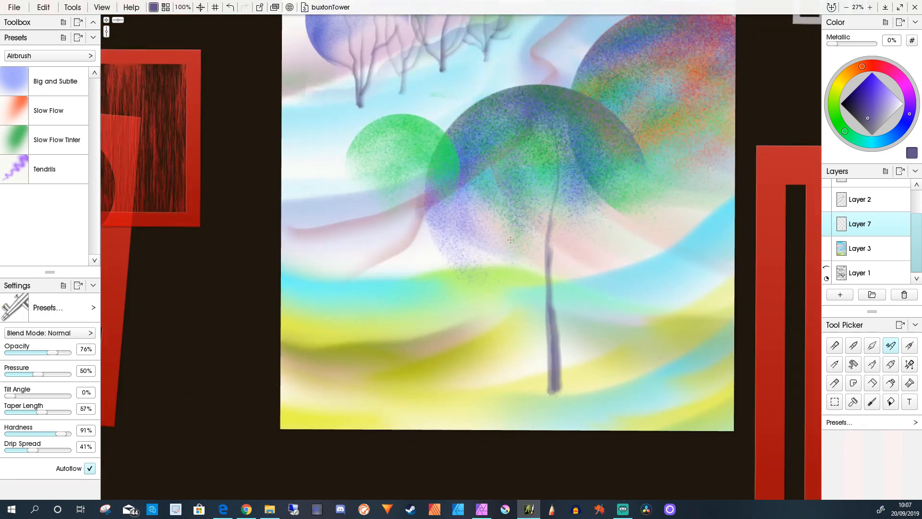
{"action": "key", "text": "ctrl+z"}
{"action": "key", "text": "ctrl+z"}
{"action": "key", "text": "ctrl+y"}
{"action": "key", "text": "ctrl+y"}
{"action": "key", "text": "ctrl+y"}
{"action": "key", "text": "ctrl+y"}
{"action": "key", "text": "ctrl+y"}
{"action": "key", "text": "ctrl+y"}
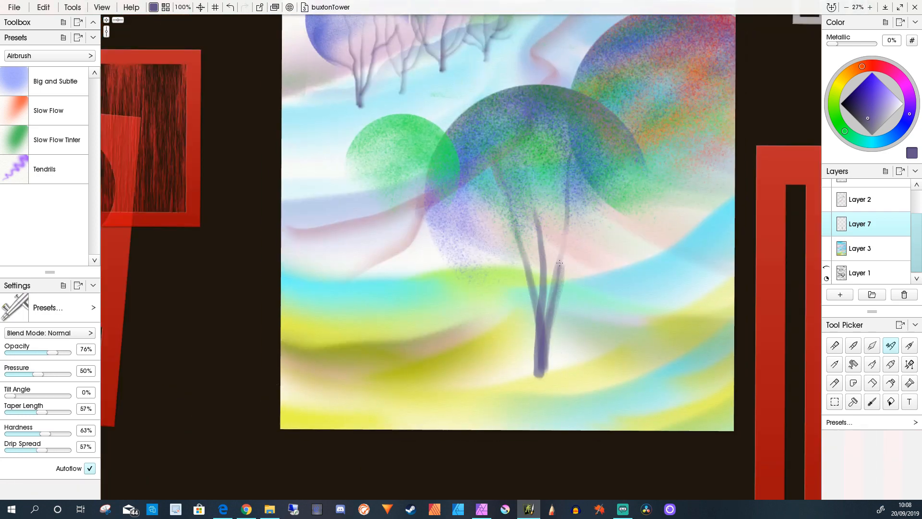
{"action": "key", "text": "ctrl+z"}
{"action": "key", "text": "ctrl+z"}
{"action": "key", "text": "ctrl+z"}
Airbrush a forked muted purple trunk with spreading branches below the large middle dome, using 63% hardness and 57% drip spread.
{"action": "mouse_move", "coordinate": [551, 372]}
{"action": "left_mouse_down"}
{"action": "mouse_move", "coordinate": [534, 120]}
{"action": "mouse_move", "coordinate": [591, 142]}
{"action": "left_mouse_up"}
{"action": "left_click_drag", "start_coordinate": [550, 281], "coordinate": [472, 159]}
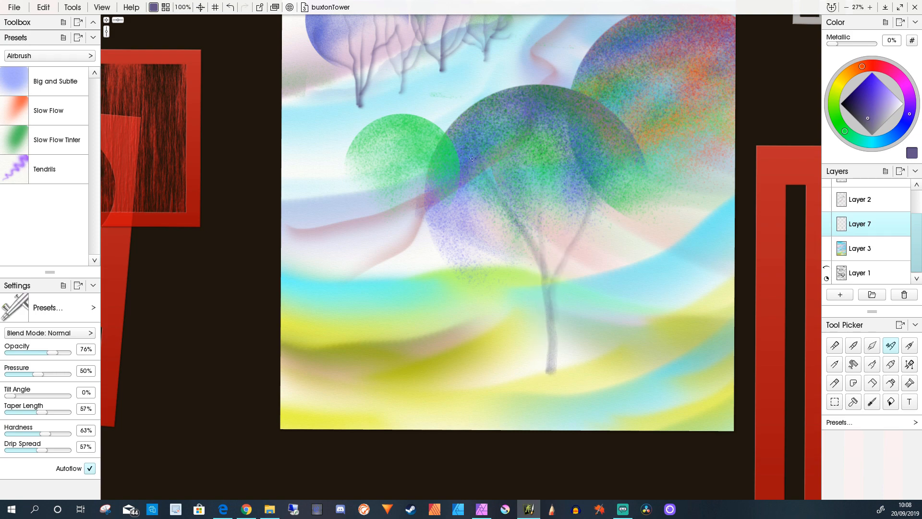
{"action": "mouse_move", "coordinate": [557, 347]}
{"action": "left_mouse_down"}
{"action": "mouse_move", "coordinate": [473, 178]}
{"action": "mouse_move", "coordinate": [599, 160]}
{"action": "left_mouse_up"}
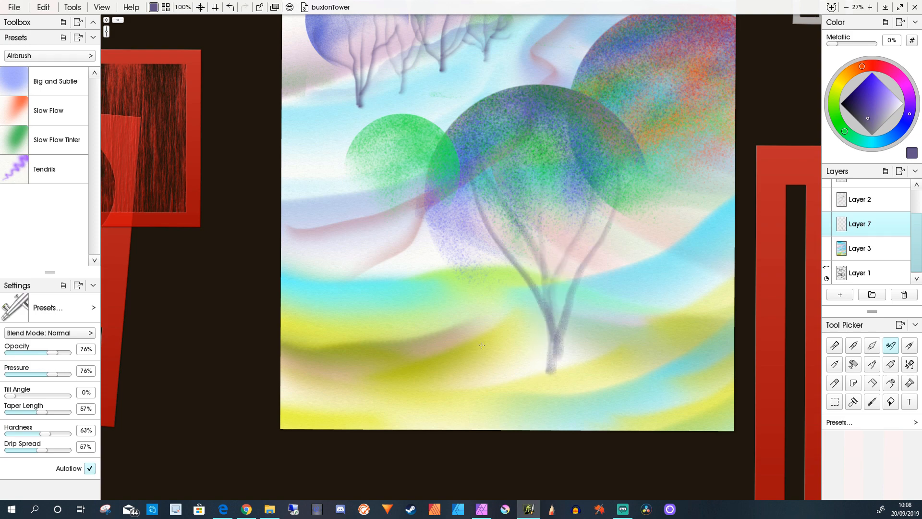
Airbrush a slim trunk below the small green dome with 76% pressure, undoing unwanted strokes.
{"action": "key", "text": "ctrl+minus"}
{"action": "mouse_move", "coordinate": [426, 330]}
{"action": "left_mouse_down"}
{"action": "mouse_move", "coordinate": [417, 188]}
{"action": "mouse_move", "coordinate": [430, 313]}
{"action": "left_mouse_up"}
{"action": "key", "text": "ctrl+z"}
{"action": "mouse_move", "coordinate": [400, 191]}
{"action": "left_mouse_down"}
{"action": "mouse_move", "coordinate": [429, 302]}
{"action": "mouse_move", "coordinate": [429, 240]}
{"action": "mouse_move", "coordinate": [400, 191]}
{"action": "left_mouse_up"}
{"action": "key", "text": "ctrl+z"}
{"action": "key", "text": "ctrl+z"}
{"action": "key", "text": "ctrl+z"}
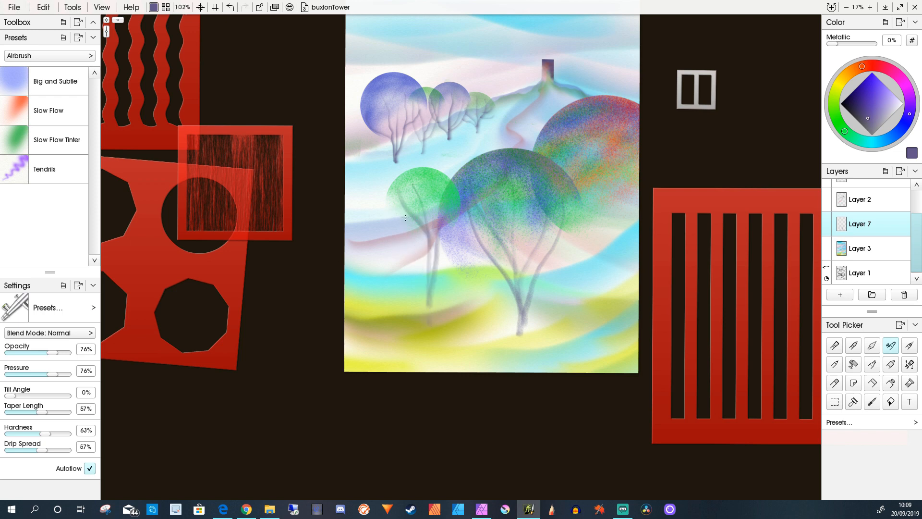
Replace the small green tree's outer branch with a finer curved one, using a 46% brush size.
{"action": "key", "text": "ctrl+z"}
{"action": "left_click_drag", "start_coordinate": [428, 233], "coordinate": [408, 202]}
{"action": "key", "text": "ctrl+z"}
{"action": "key", "text": "ctrl+z"}
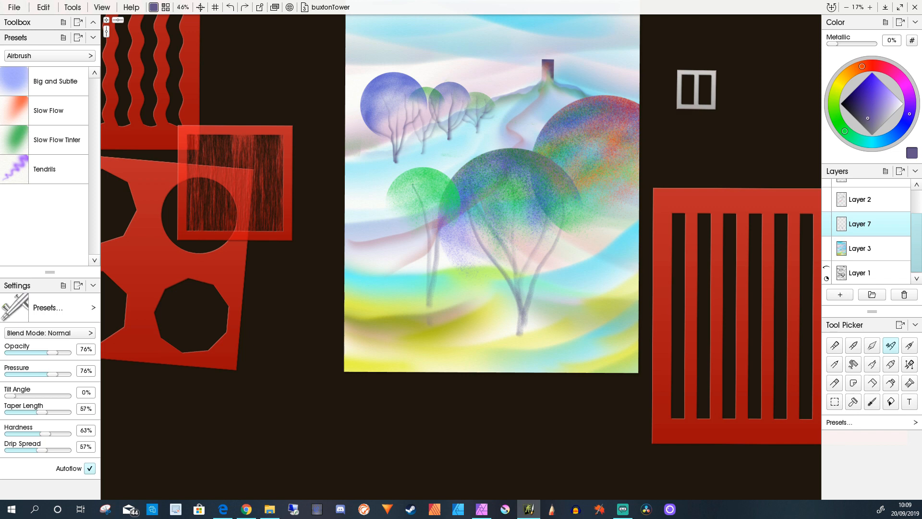
{"action": "mouse_move", "coordinate": [430, 271]}
{"action": "left_mouse_down"}
{"action": "mouse_move", "coordinate": [402, 277]}
{"action": "mouse_move", "coordinate": [402, 194]}
{"action": "left_mouse_up"}
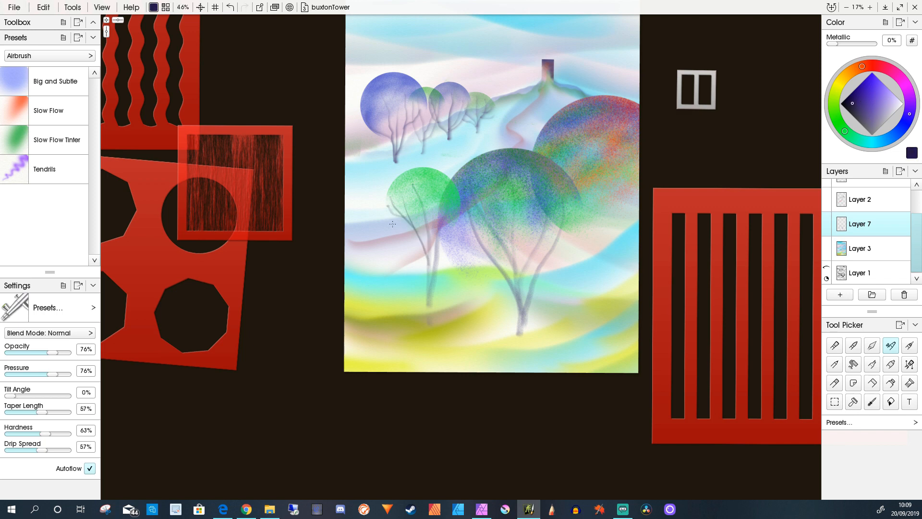
Pick a rust-orange colour and airbrush a branching trunk below the large red dome at an 85% brush size.
{"action": "left_click_drag", "start_coordinate": [526, 335], "coordinate": [527, 311]}
{"action": "left_click", "coordinate": [862, 67]}
{"action": "left_click_drag", "start_coordinate": [616, 317], "coordinate": [596, 144]}
{"action": "key", "text": "ctrl+z"}
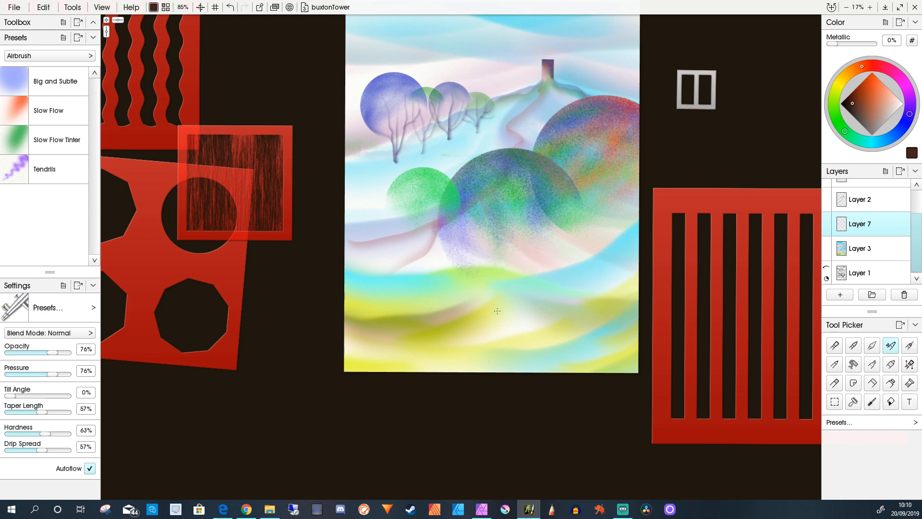
{"action": "key", "text": "ctrl+z"}
{"action": "left_click", "coordinate": [860, 92]}
{"action": "left_click_drag", "start_coordinate": [609, 320], "coordinate": [607, 190]}
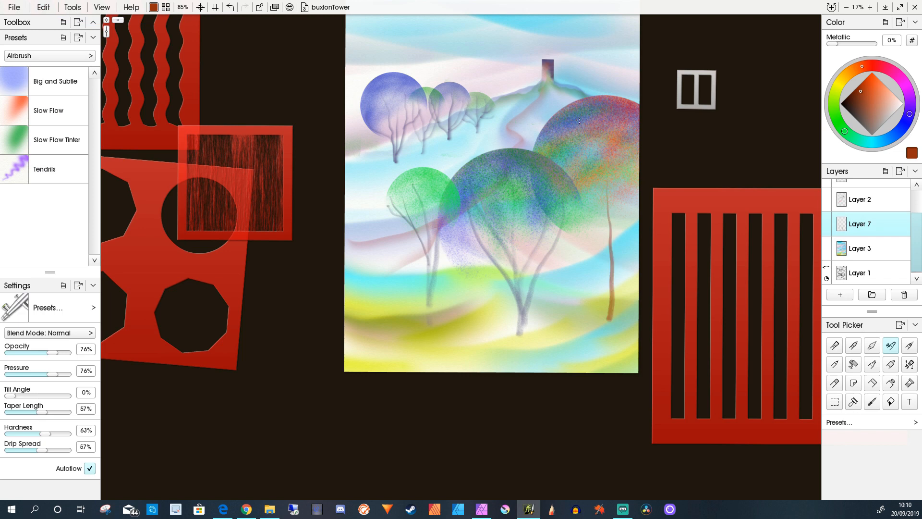
{"action": "mouse_move", "coordinate": [612, 281]}
{"action": "left_mouse_down"}
{"action": "mouse_move", "coordinate": [595, 245]}
{"action": "mouse_move", "coordinate": [592, 187]}
{"action": "left_mouse_up"}
{"action": "left_click_drag", "start_coordinate": [611, 257], "coordinate": [630, 176]}
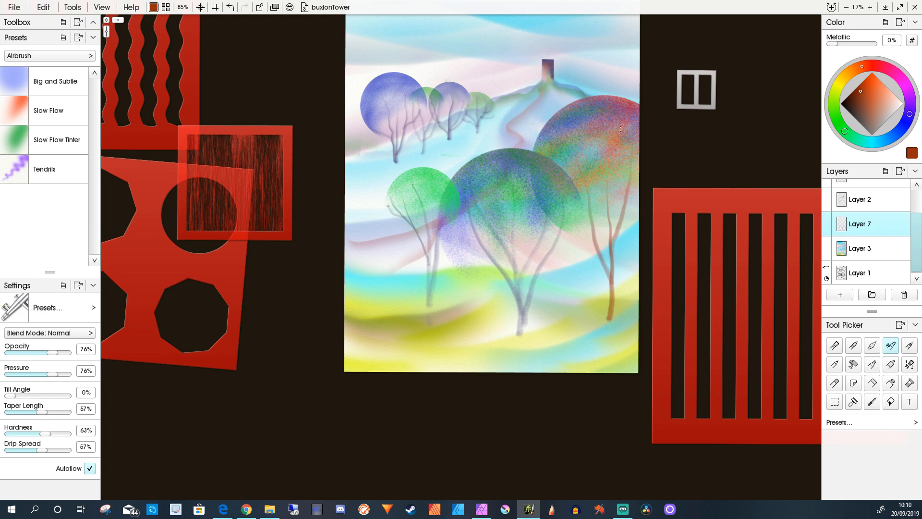
{"action": "left_click_drag", "start_coordinate": [591, 236], "coordinate": [547, 160]}
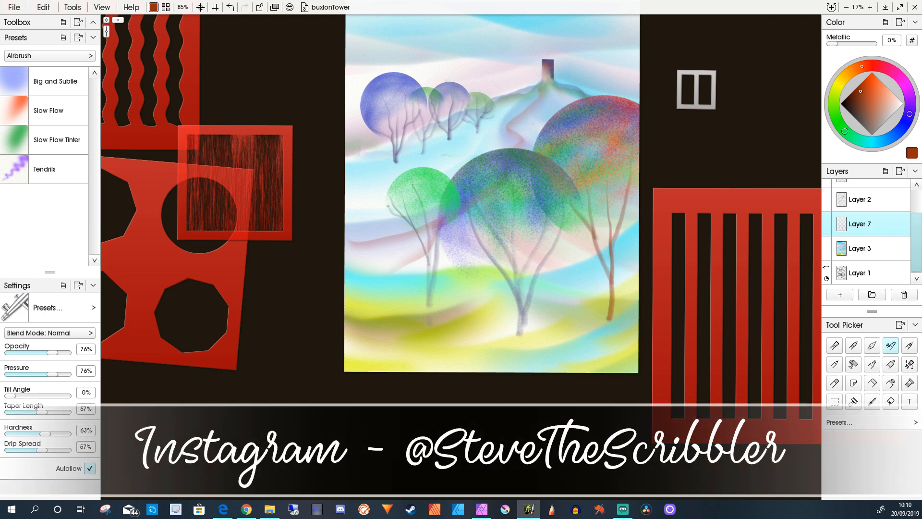
Airbrush a rough rust-brown ground line under the foreground trees with the Tendrils preset at 47% drip spread and 77% taper length.
{"action": "left_click", "coordinate": [58, 170]}
{"action": "left_click_drag", "start_coordinate": [638, 318], "coordinate": [514, 332]}
{"action": "left_click_drag", "start_coordinate": [10, 450], "coordinate": [36, 451]}
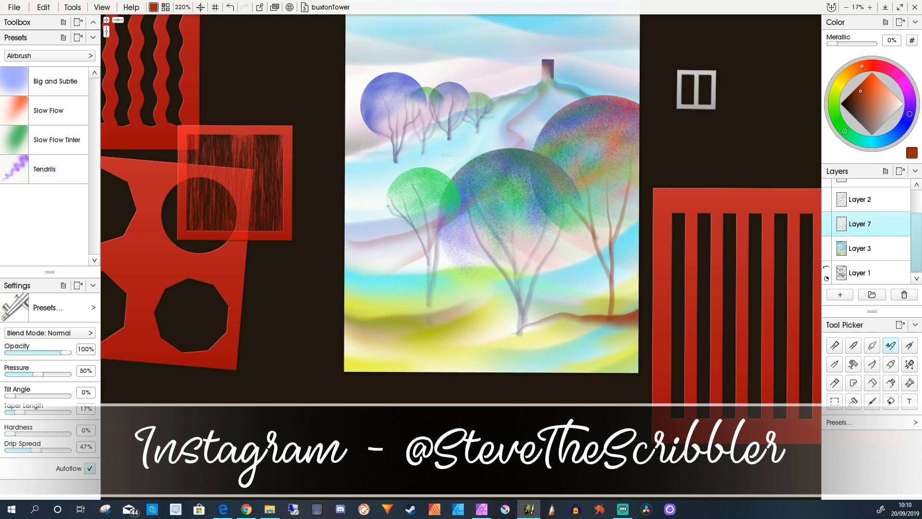
{"action": "key", "text": "ctrl+z"}
{"action": "left_click_drag", "start_coordinate": [638, 319], "coordinate": [419, 351]}
{"action": "key", "text": "ctrl+z"}
{"action": "key", "text": "ctrl+z"}
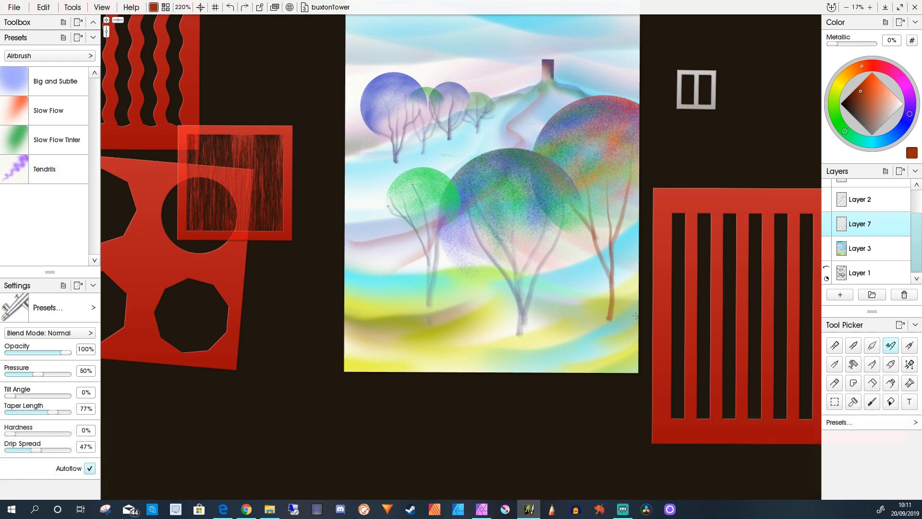
{"action": "mouse_move", "coordinate": [636, 315]}
{"action": "left_mouse_down"}
{"action": "mouse_move", "coordinate": [497, 339]}
{"action": "mouse_move", "coordinate": [332, 345]}
{"action": "left_mouse_up"}
Pick a blue-violet colour and airbrush a rough ground line beneath the distant trees.
{"action": "left_click", "coordinate": [910, 111]}
{"action": "left_click", "coordinate": [868, 90]}
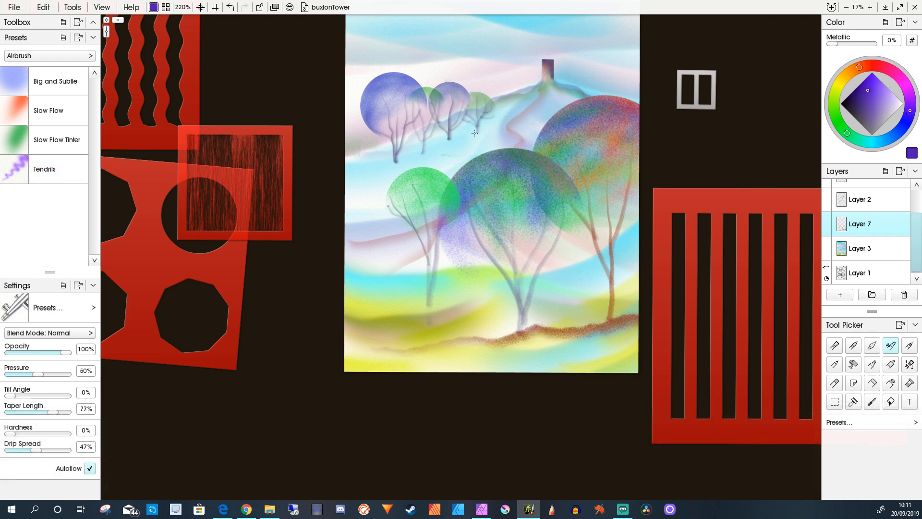
{"action": "left_click_drag", "start_coordinate": [494, 129], "coordinate": [350, 192]}
{"action": "key", "text": "ctrl+z"}
{"action": "left_click_drag", "start_coordinate": [495, 130], "coordinate": [372, 171]}
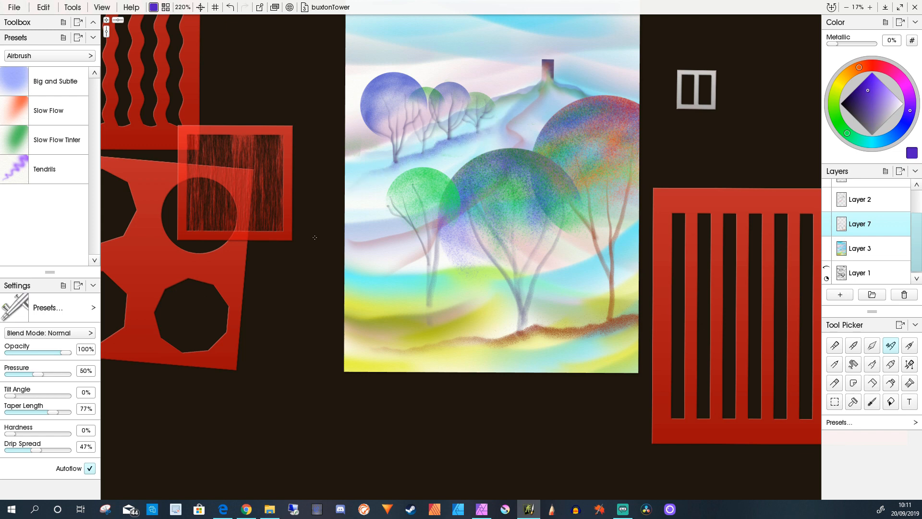
Airbrush rough blue-violet ground lines along the foreground beneath the large trees, and save the painting.
{"action": "left_click_drag", "start_coordinate": [638, 317], "coordinate": [515, 334]}
{"action": "mouse_move", "coordinate": [487, 302]}
{"action": "left_mouse_down"}
{"action": "mouse_move", "coordinate": [420, 309]}
{"action": "mouse_move", "coordinate": [356, 333]}
{"action": "mouse_move", "coordinate": [571, 290]}
{"action": "left_mouse_up"}
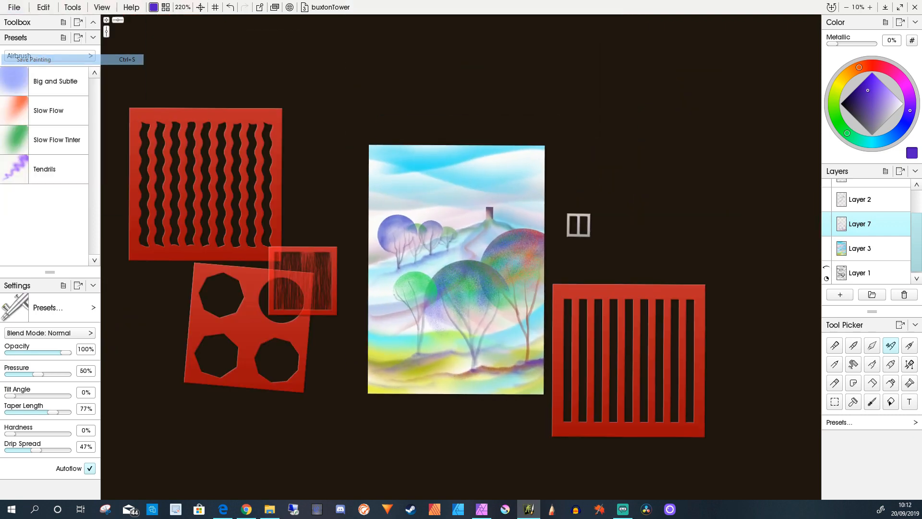
{"action": "key", "text": "ctrl+s"}
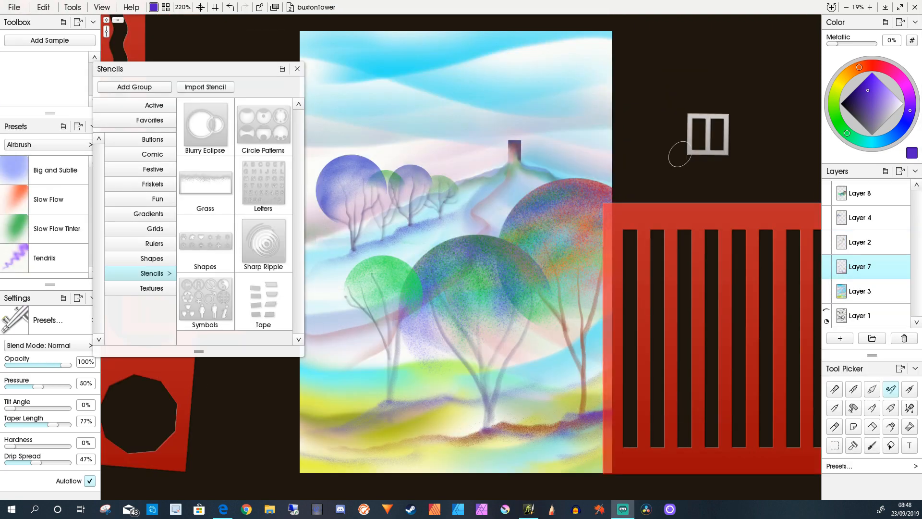
Remove all the stencils lying on and around the canvas.
{"action": "right_click", "coordinate": [669, 263]}
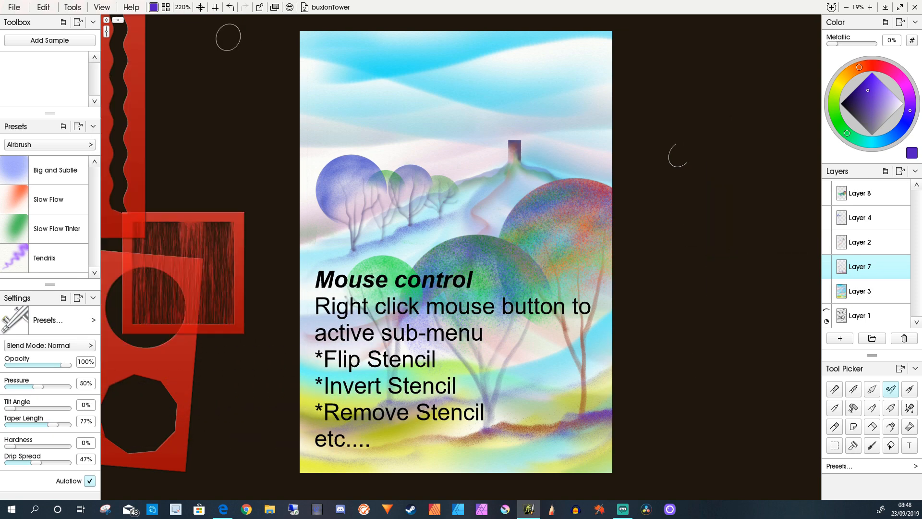
{"action": "right_click", "coordinate": [178, 247]}
{"action": "left_click", "coordinate": [212, 383]}
{"action": "right_click", "coordinate": [407, 276]}
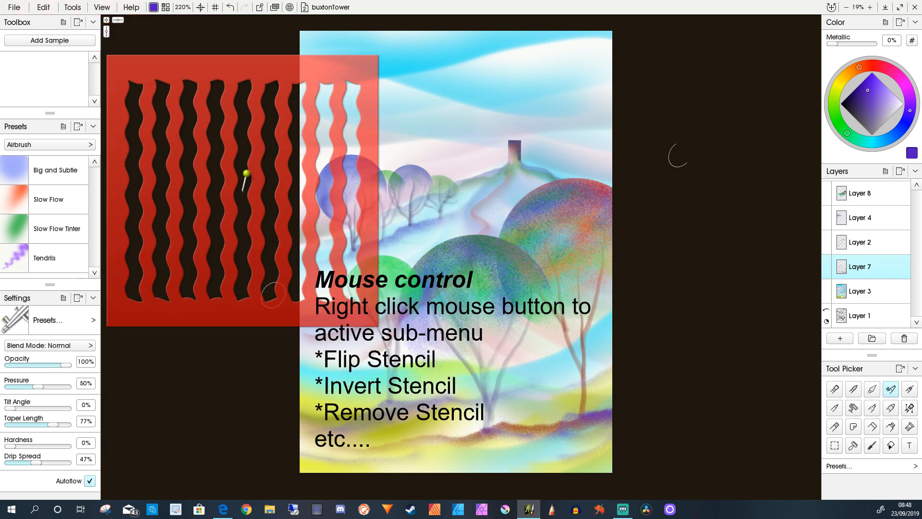
{"action": "right_click", "coordinate": [284, 302]}
{"action": "left_click", "coordinate": [302, 434]}
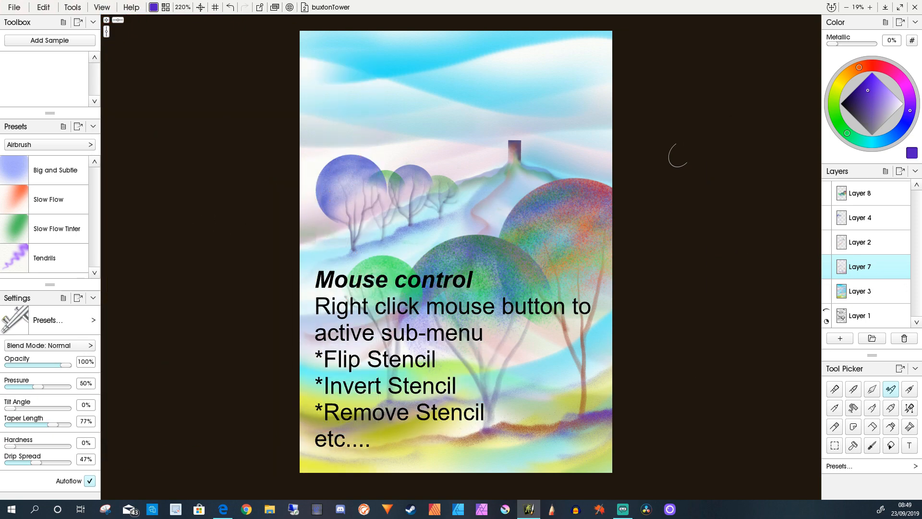
Add a new layer directly above Layer 1 and choose the Big and Subtle airbrush preset.
{"action": "left_click", "coordinate": [860, 315]}
{"action": "left_click", "coordinate": [840, 338]}
{"action": "left_click", "coordinate": [56, 170]}
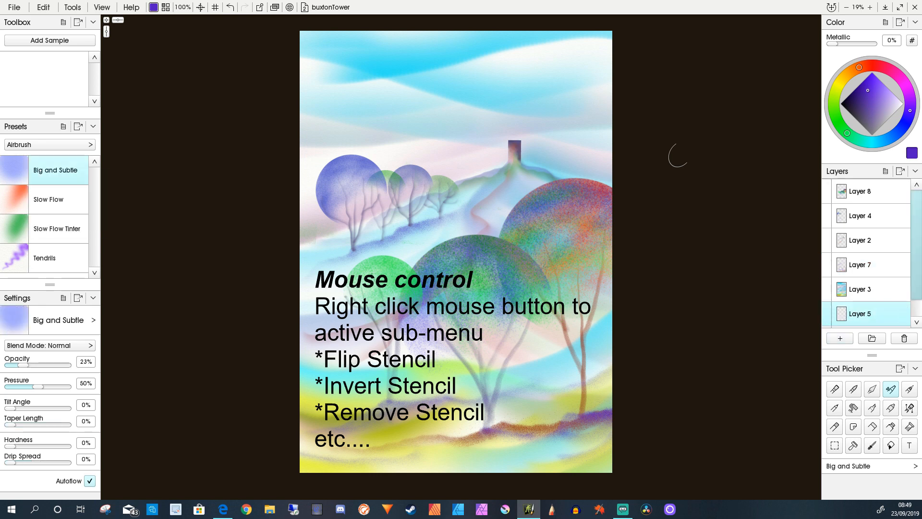
Try airbrushing a soft bright blue across the sky and distant trees at a 500% brush size, and undo the strokes.
{"action": "left_click_drag", "start_coordinate": [339, 149], "coordinate": [334, 172]}
{"action": "left_click_drag", "start_coordinate": [878, 141], "coordinate": [887, 139]}
{"action": "left_click", "coordinate": [877, 84]}
{"action": "mouse_move", "coordinate": [619, 45]}
{"action": "left_mouse_down"}
{"action": "mouse_move", "coordinate": [336, 65]}
{"action": "mouse_move", "coordinate": [741, 78]}
{"action": "mouse_move", "coordinate": [432, 82]}
{"action": "mouse_move", "coordinate": [169, 38]}
{"action": "mouse_move", "coordinate": [288, 53]}
{"action": "mouse_move", "coordinate": [490, 156]}
{"action": "mouse_move", "coordinate": [317, 156]}
{"action": "left_mouse_up"}
{"action": "key", "text": "ctrl+z"}
{"action": "key", "text": "ctrl+z"}
{"action": "key", "text": "ctrl+z"}
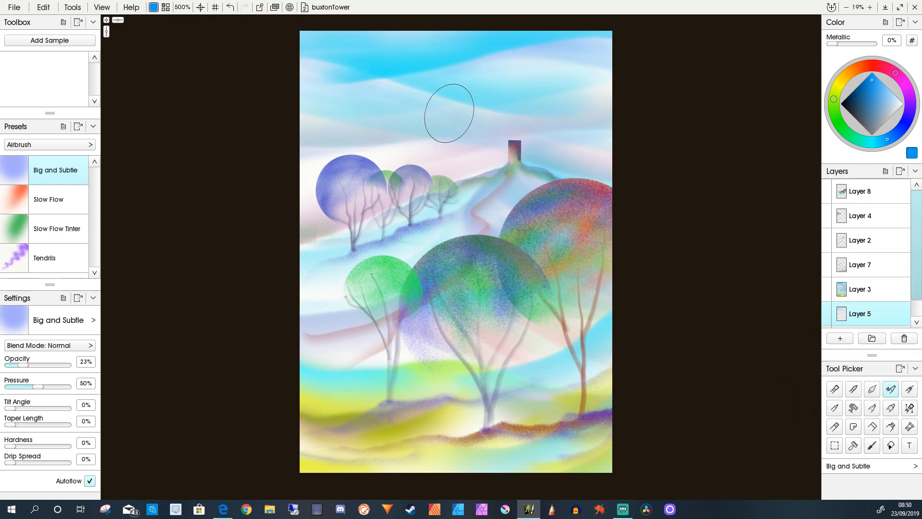
Pick a lime green and airbrush it softly over the middle and lower slopes at a 500% brush size.
{"action": "left_click", "coordinate": [834, 99]}
{"action": "mouse_move", "coordinate": [597, 384]}
{"action": "left_mouse_down"}
{"action": "mouse_move", "coordinate": [581, 390]}
{"action": "mouse_move", "coordinate": [614, 341]}
{"action": "mouse_move", "coordinate": [368, 289]}
{"action": "left_mouse_up"}
{"action": "mouse_move", "coordinate": [320, 331]}
{"action": "left_mouse_down"}
{"action": "mouse_move", "coordinate": [404, 343]}
{"action": "mouse_move", "coordinate": [608, 287]}
{"action": "left_mouse_up"}
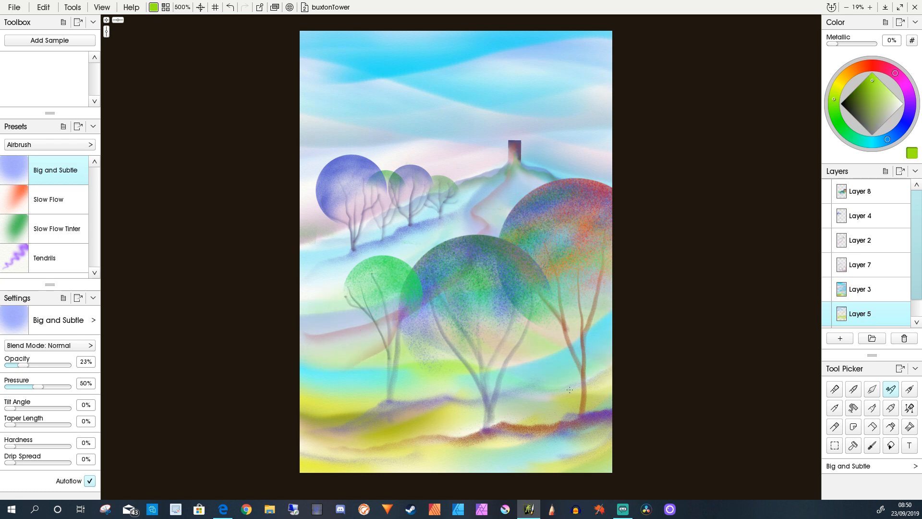
{"action": "left_click_drag", "start_coordinate": [569, 390], "coordinate": [621, 379]}
Pick a bright pink and airbrush it softly down the hillside from the path past the distant trees.
{"action": "left_click", "coordinate": [896, 73]}
{"action": "left_click_drag", "start_coordinate": [490, 214], "coordinate": [549, 237]}
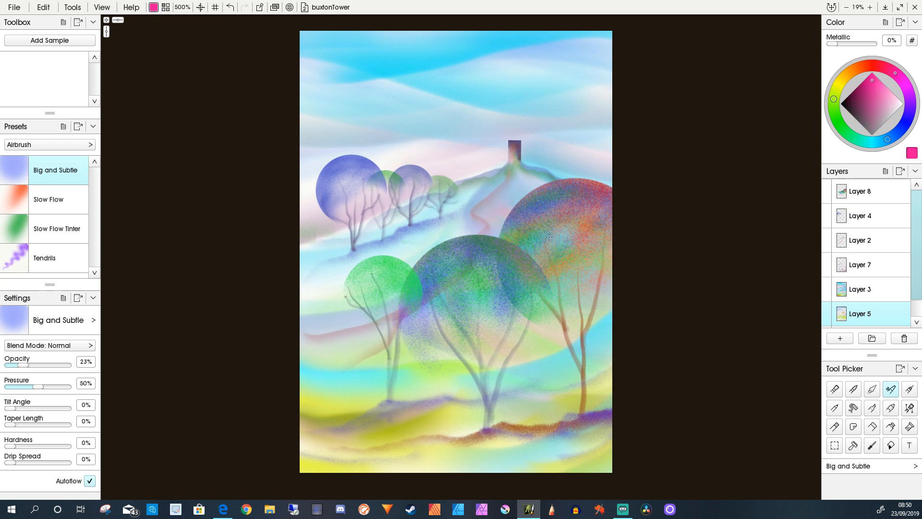
{"action": "left_click_drag", "start_coordinate": [465, 226], "coordinate": [341, 274]}
{"action": "left_click_drag", "start_coordinate": [473, 204], "coordinate": [280, 307]}
{"action": "left_click_drag", "start_coordinate": [502, 214], "coordinate": [281, 330]}
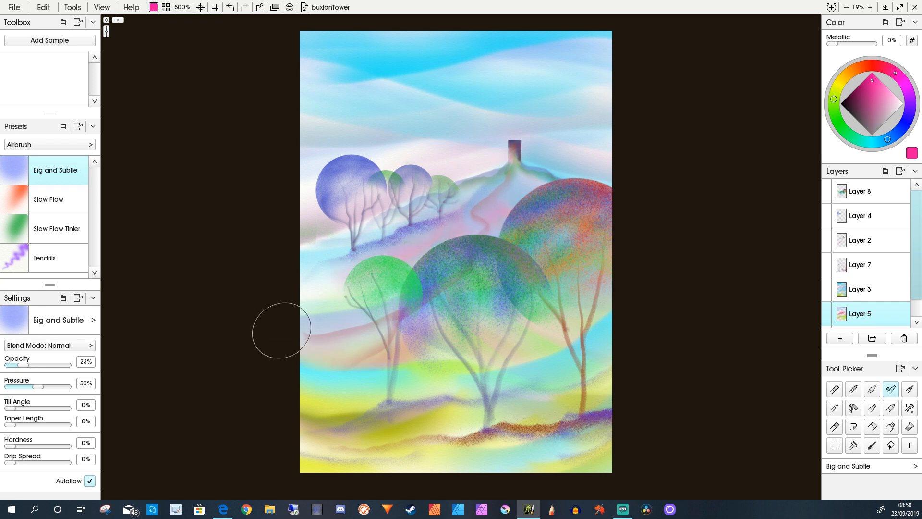
Airbrush soft yellow-green over the hillside below the distant trees and over the foreground, finishing with a purer green.
{"action": "left_click", "coordinate": [835, 96]}
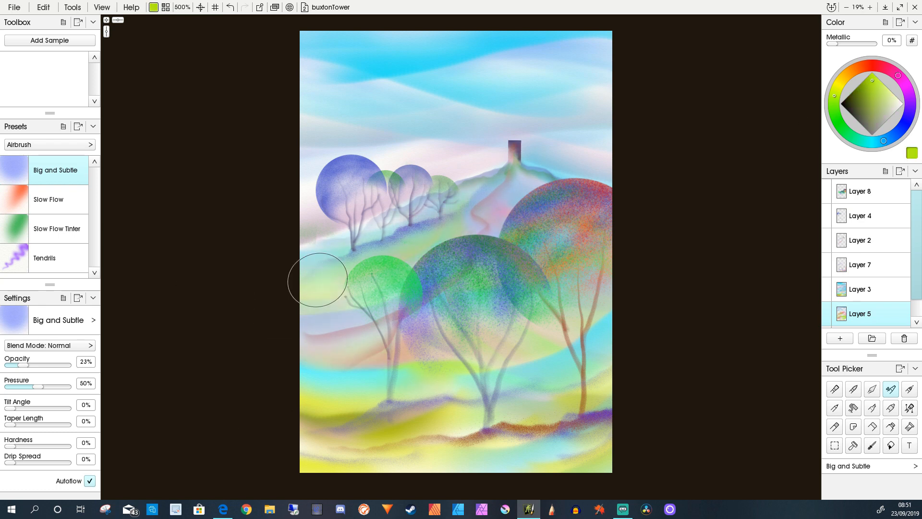
{"action": "left_click_drag", "start_coordinate": [318, 280], "coordinate": [331, 266]}
{"action": "left_click_drag", "start_coordinate": [500, 190], "coordinate": [434, 239]}
{"action": "left_click_drag", "start_coordinate": [351, 267], "coordinate": [307, 275]}
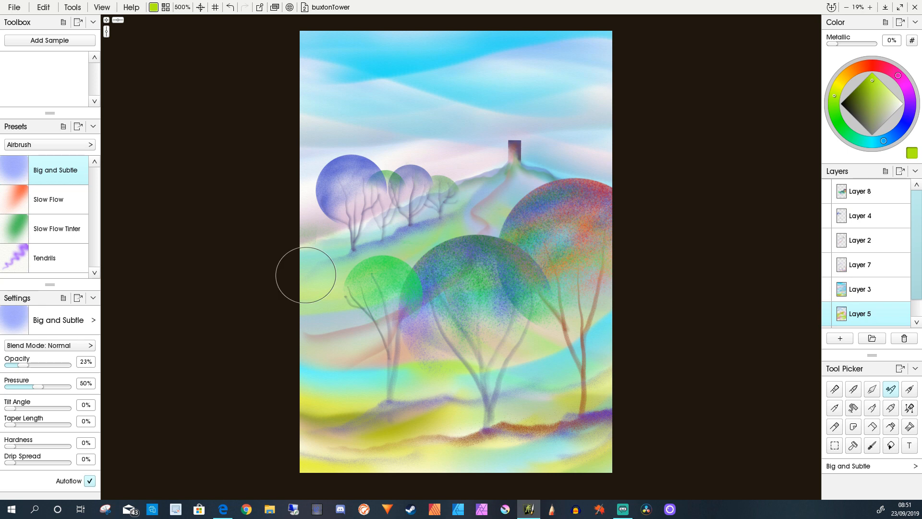
{"action": "mouse_move", "coordinate": [269, 417]}
{"action": "left_mouse_down"}
{"action": "mouse_move", "coordinate": [326, 451]}
{"action": "mouse_move", "coordinate": [560, 454]}
{"action": "mouse_move", "coordinate": [269, 418]}
{"action": "left_mouse_up"}
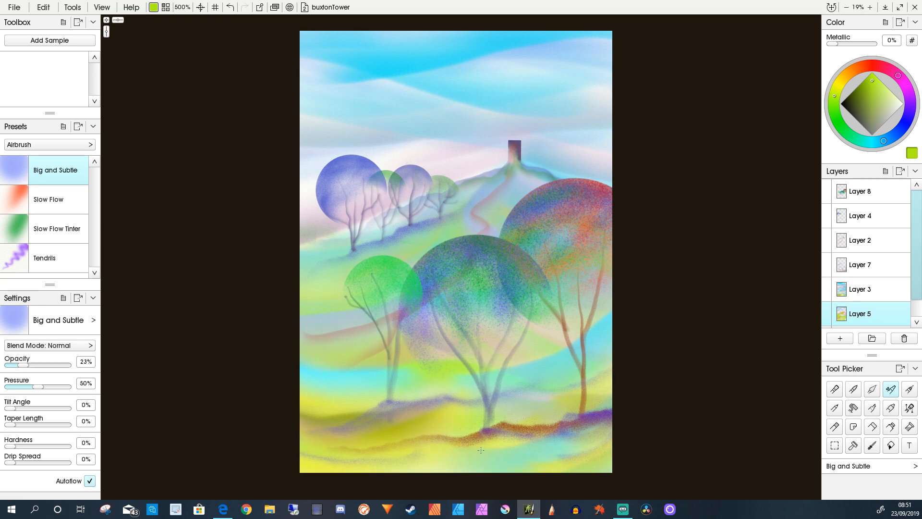
{"action": "left_click", "coordinate": [834, 105]}
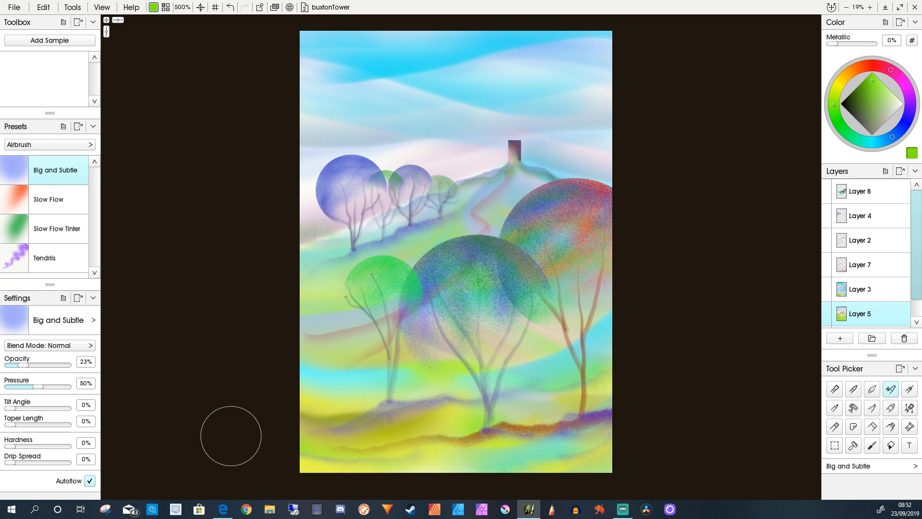
Sign the painting in blue near its lower-left corner, using a 22% brush size with opacity and pressure at 100%.
{"action": "key", "text": "["}
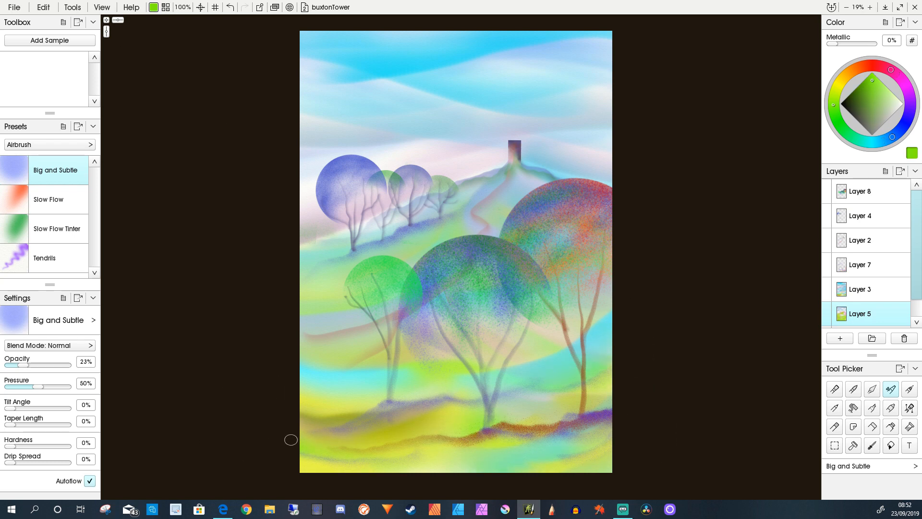
{"action": "scroll", "coordinate": [358, 461], "scroll_direction": "up", "scroll_amount": 4}
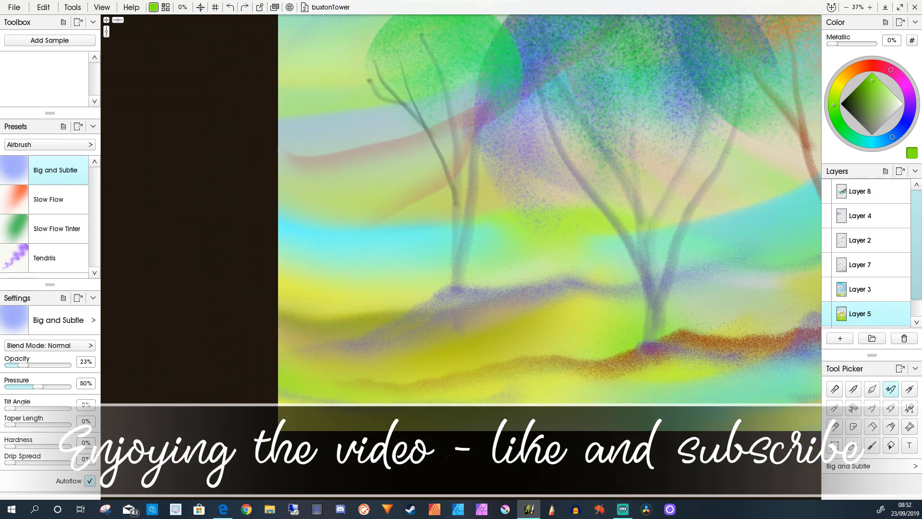
{"action": "left_click", "coordinate": [892, 138]}
{"action": "left_click_drag", "start_coordinate": [38, 387], "coordinate": [71, 387]}
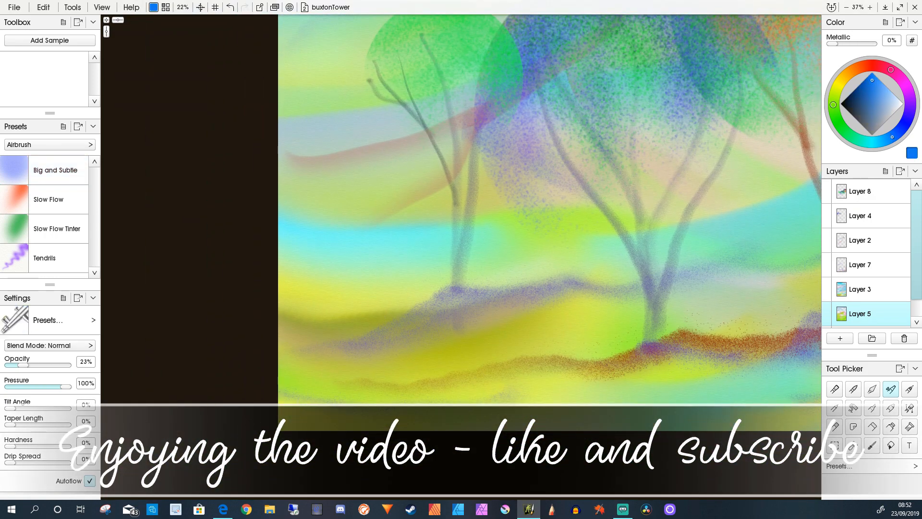
{"action": "left_click_drag", "start_coordinate": [23, 365], "coordinate": [71, 365]}
{"action": "mouse_move", "coordinate": [332, 389]}
{"action": "left_mouse_down"}
{"action": "mouse_move", "coordinate": [313, 402]}
{"action": "mouse_move", "coordinate": [346, 403]}
{"action": "left_mouse_up"}
{"action": "mouse_move", "coordinate": [353, 390]}
{"action": "left_mouse_down"}
{"action": "mouse_move", "coordinate": [360, 404]}
{"action": "mouse_move", "coordinate": [386, 406]}
{"action": "left_mouse_up"}
{"action": "left_click_drag", "start_coordinate": [390, 391], "coordinate": [398, 407]}
{"action": "left_click_drag", "start_coordinate": [406, 409], "coordinate": [405, 380]}
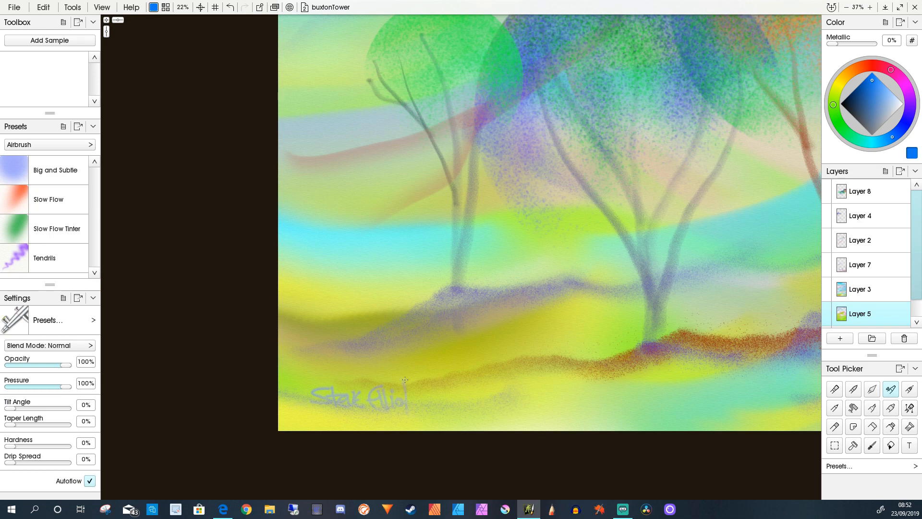
{"action": "scroll", "coordinate": [394, 390], "scroll_direction": "down", "scroll_amount": 5}
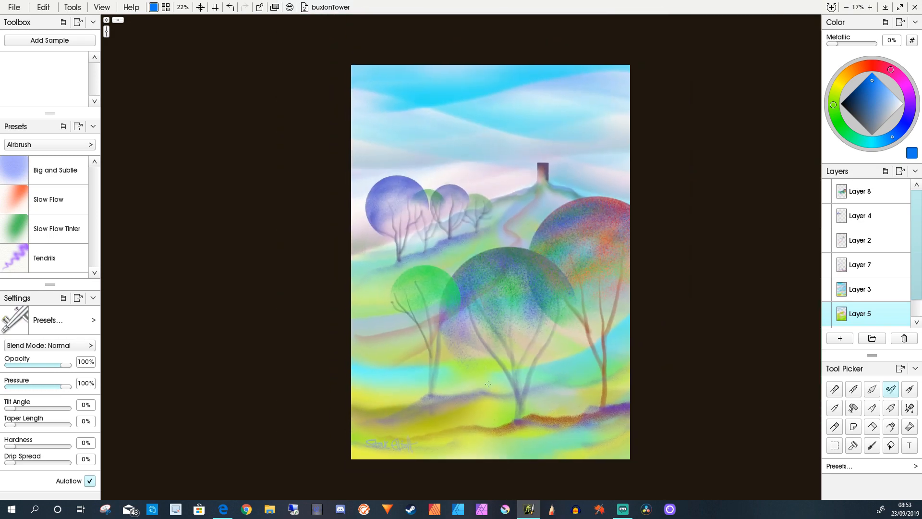
On Layer 8, airbrush a faint pink onto the outer edge of the small green tree at a 157% brush size.
{"action": "left_click", "coordinate": [891, 70]}
{"action": "left_click", "coordinate": [860, 192]}
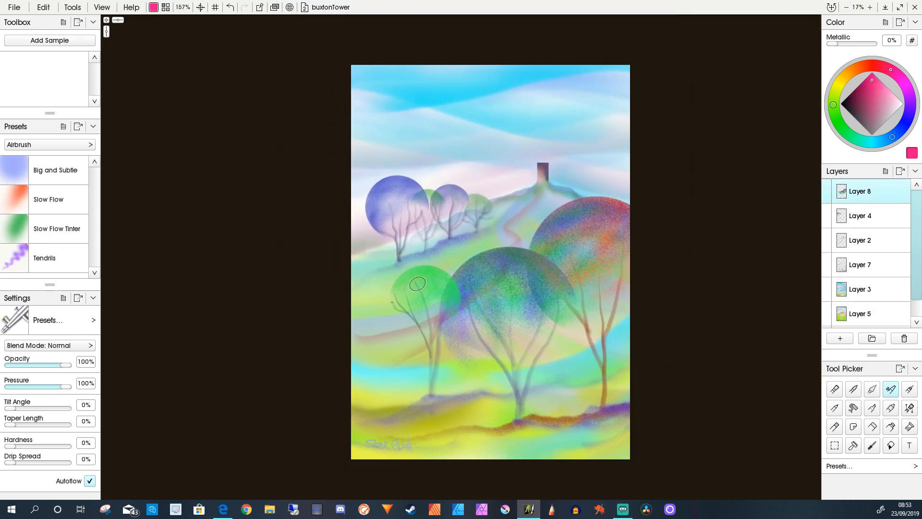
{"action": "left_click_drag", "start_coordinate": [417, 283], "coordinate": [407, 318]}
{"action": "key", "text": "ctrl+z"}
{"action": "mouse_move", "coordinate": [424, 276]}
{"action": "left_mouse_down"}
{"action": "mouse_move", "coordinate": [406, 303]}
{"action": "mouse_move", "coordinate": [413, 287]}
{"action": "left_mouse_up"}
Try stronger pink strokes on the small green tree with higher opacity and the Tendrils preset, and undo them.
{"action": "scroll", "coordinate": [401, 314], "scroll_direction": "up", "scroll_amount": 2}
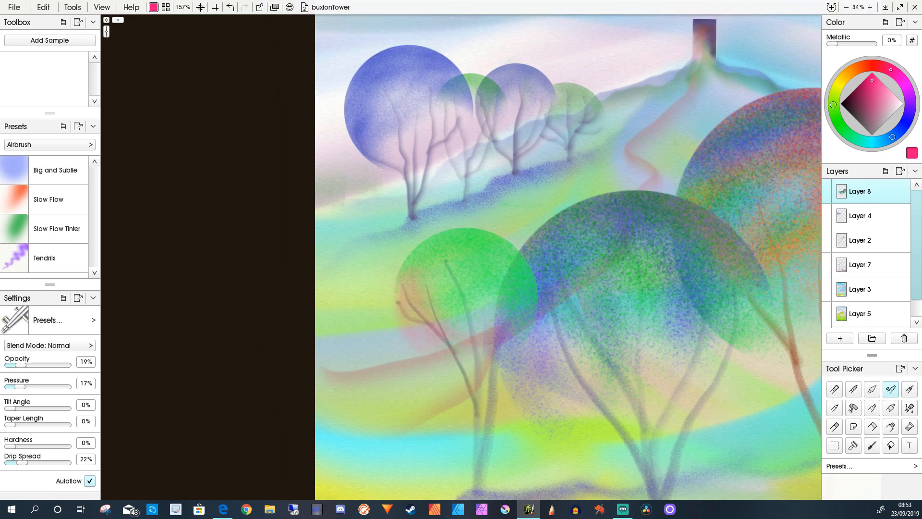
{"action": "left_click_drag", "start_coordinate": [21, 365], "coordinate": [47, 366]}
{"action": "left_click_drag", "start_coordinate": [409, 284], "coordinate": [412, 310]}
{"action": "left_click", "coordinate": [47, 258]}
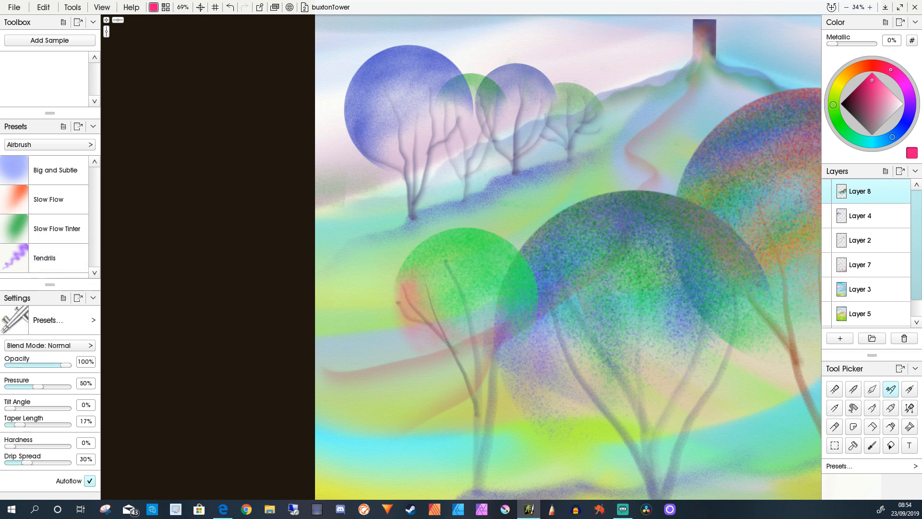
{"action": "left_click_drag", "start_coordinate": [423, 332], "coordinate": [407, 311]}
{"action": "key", "text": "ctrl+z"}
{"action": "key", "text": "ctrl+z"}
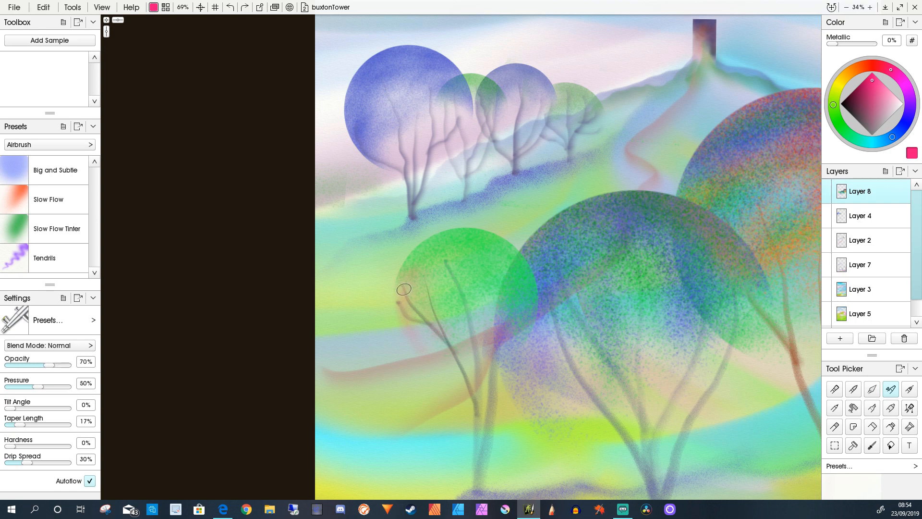
Airbrush touches of pink and blue on the small green tree's outer edge at 70% opacity and 58% drip spread, undoing the last stroke.
{"action": "mouse_move", "coordinate": [422, 349]}
{"action": "left_mouse_down"}
{"action": "mouse_move", "coordinate": [410, 287]}
{"action": "mouse_move", "coordinate": [429, 325]}
{"action": "left_mouse_up"}
{"action": "key", "text": "h"}
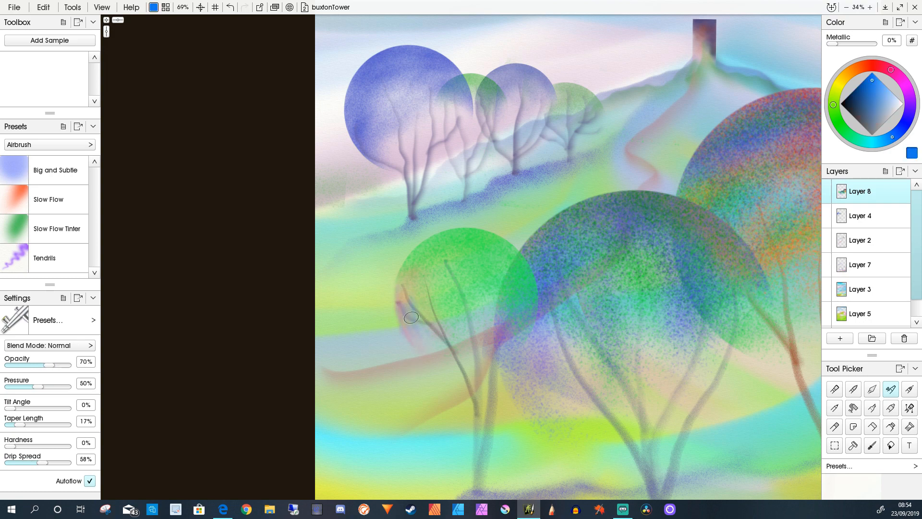
{"action": "mouse_move", "coordinate": [358, 310]}
{"action": "left_mouse_down"}
{"action": "mouse_move", "coordinate": [417, 310]}
{"action": "mouse_move", "coordinate": [414, 288]}
{"action": "left_mouse_up"}
{"action": "key", "text": "ctrl+z"}
Save the finished painting.
{"action": "scroll", "coordinate": [423, 347], "scroll_direction": "down", "scroll_amount": 5}
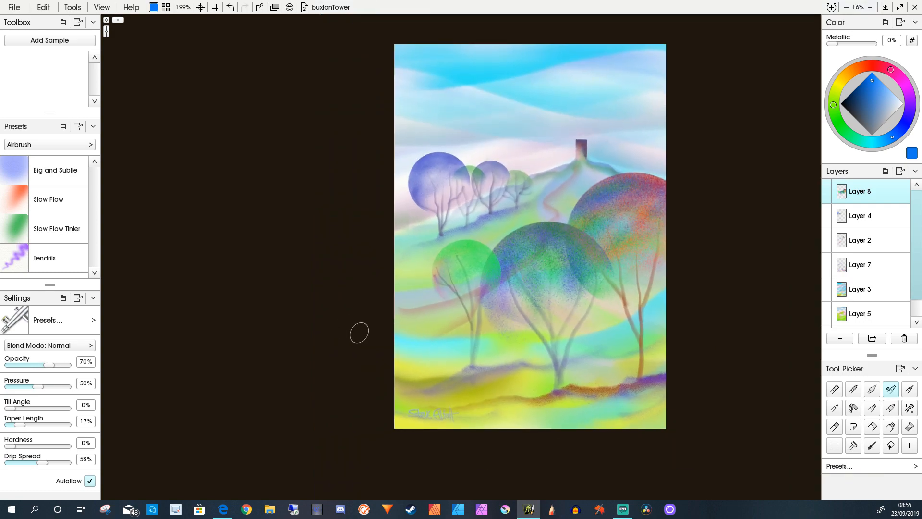
{"action": "left_click", "coordinate": [14, 7]}
{"action": "left_click", "coordinate": [29, 60]}
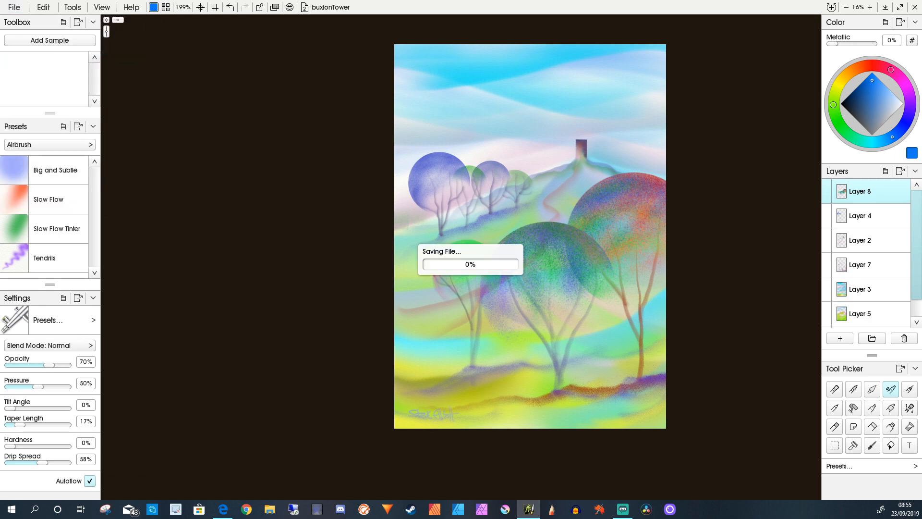